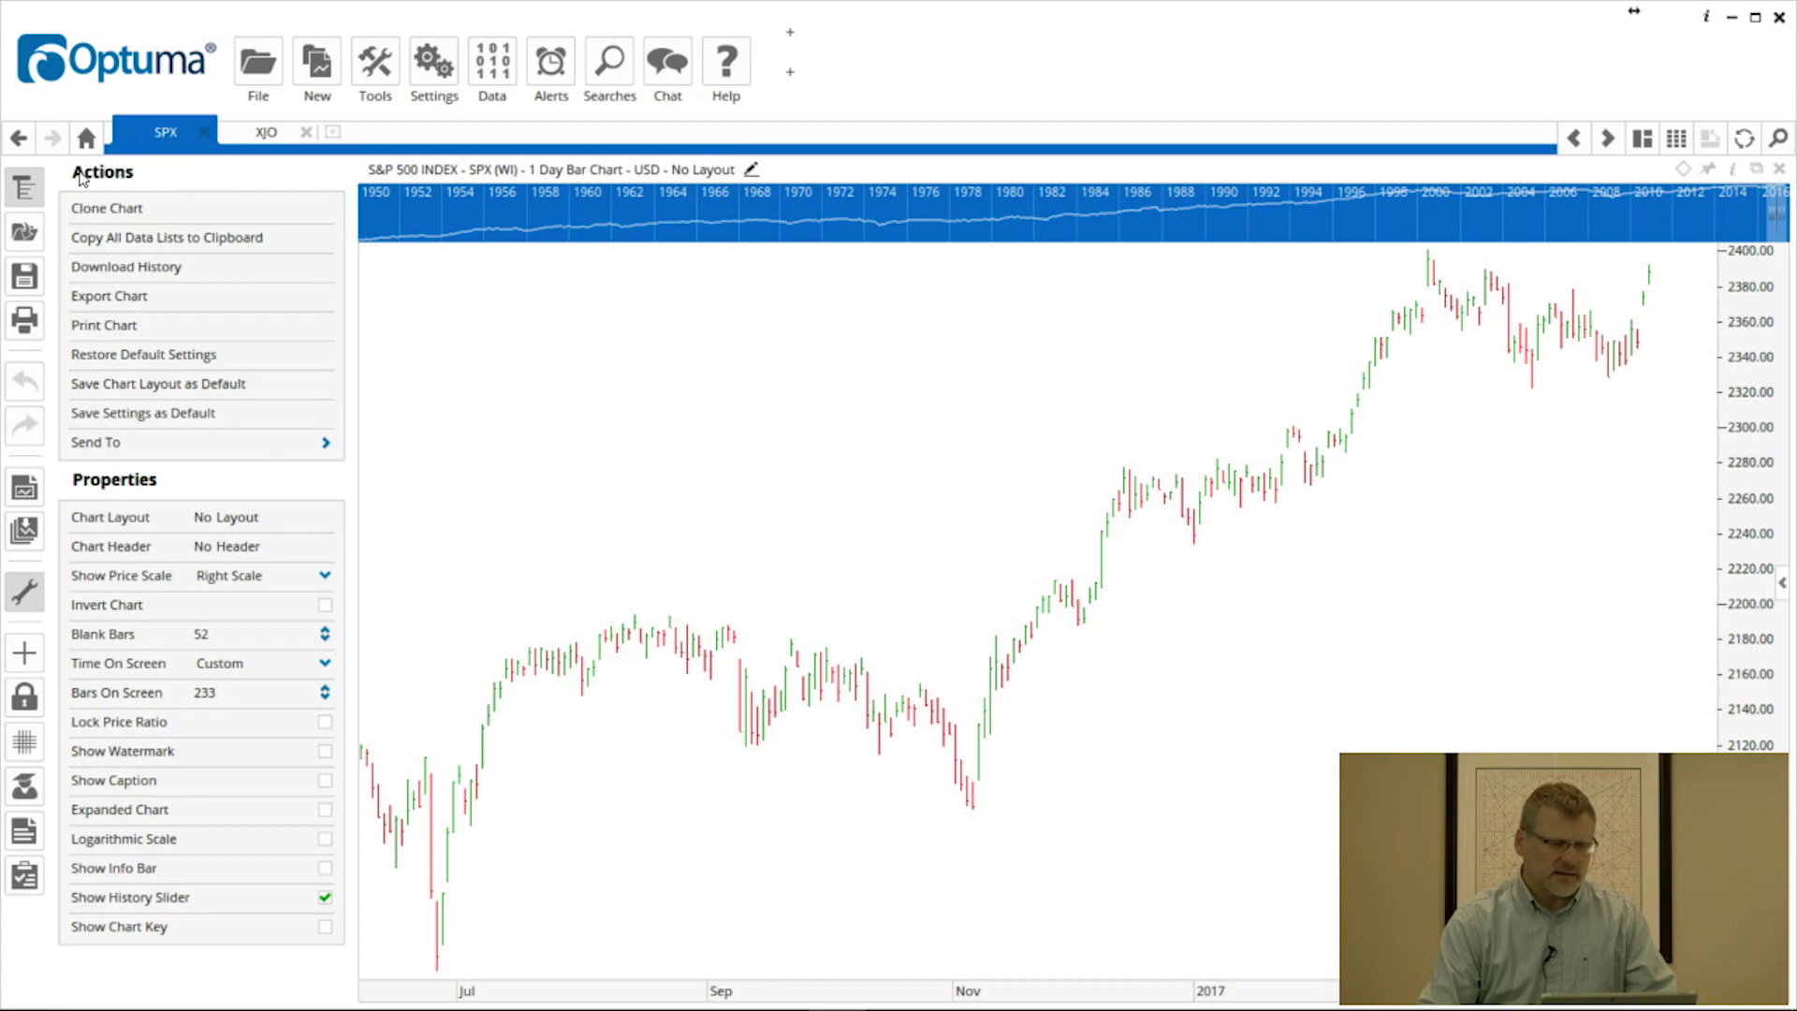
Hide and restore the Actions and Properties panel twice
{"action": "left_click", "coordinate": [24, 190]}
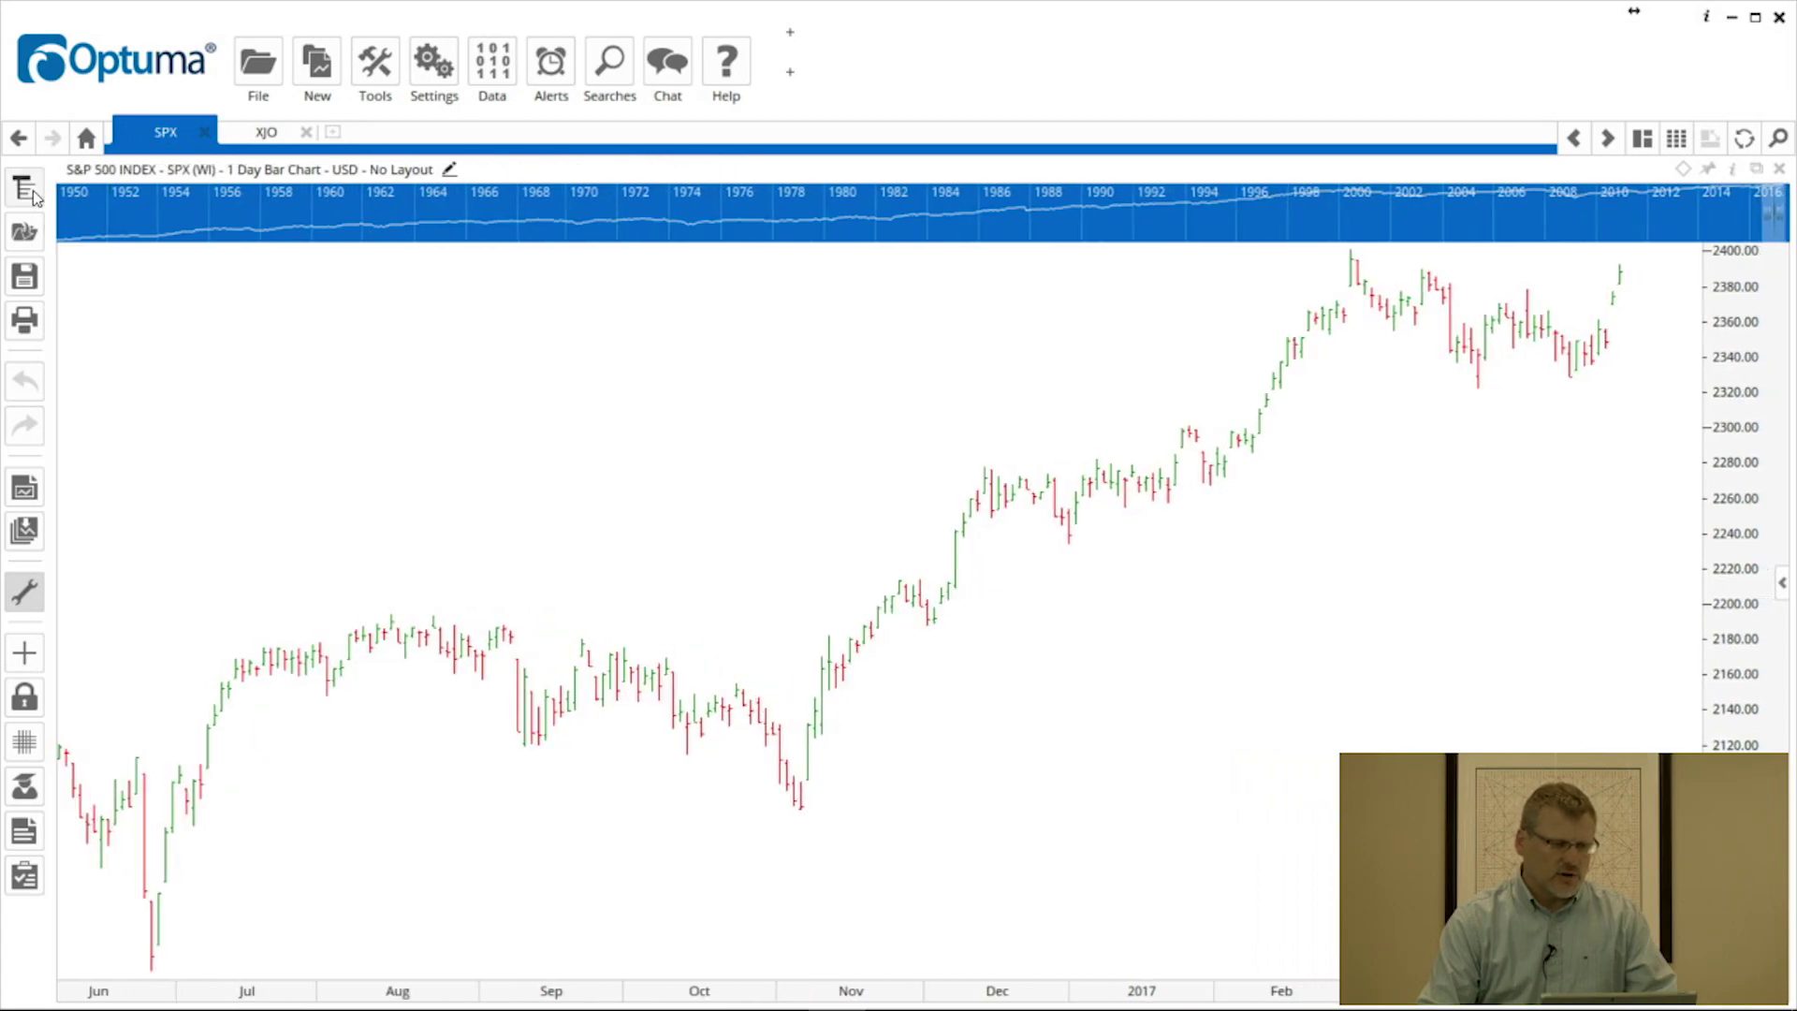
{"action": "left_click", "coordinate": [33, 194]}
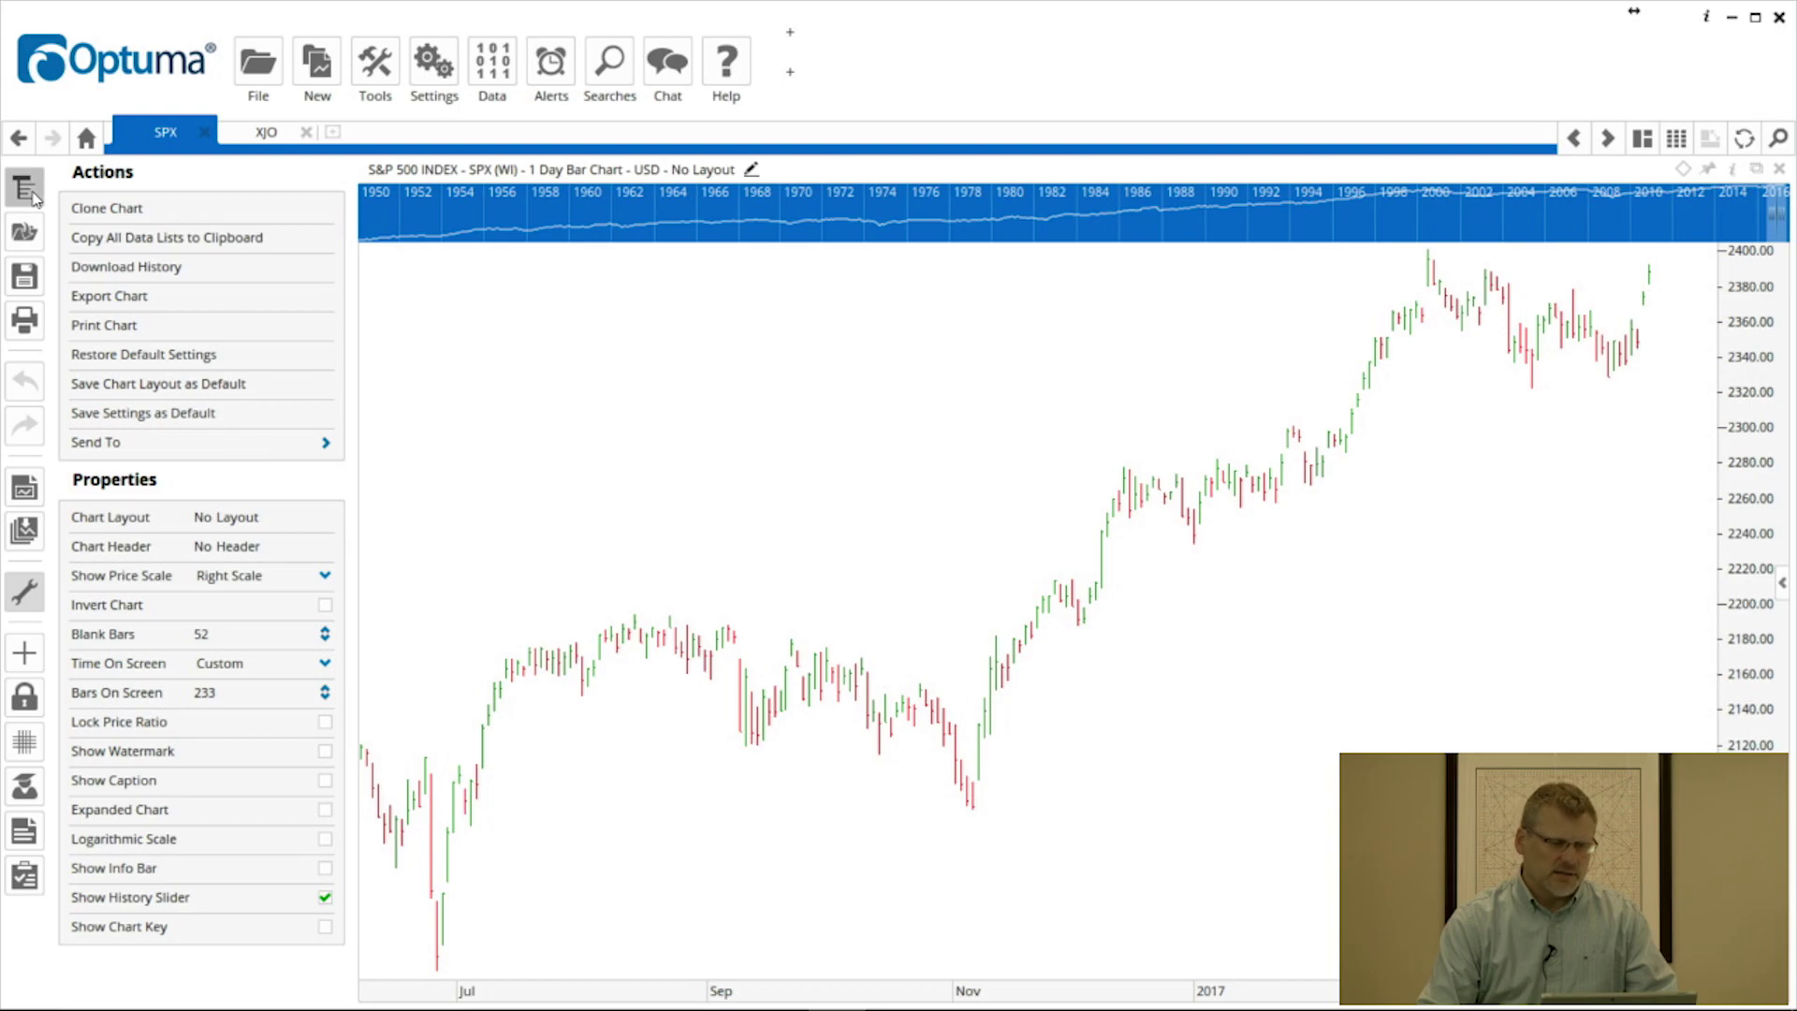
{"action": "left_click", "coordinate": [33, 195]}
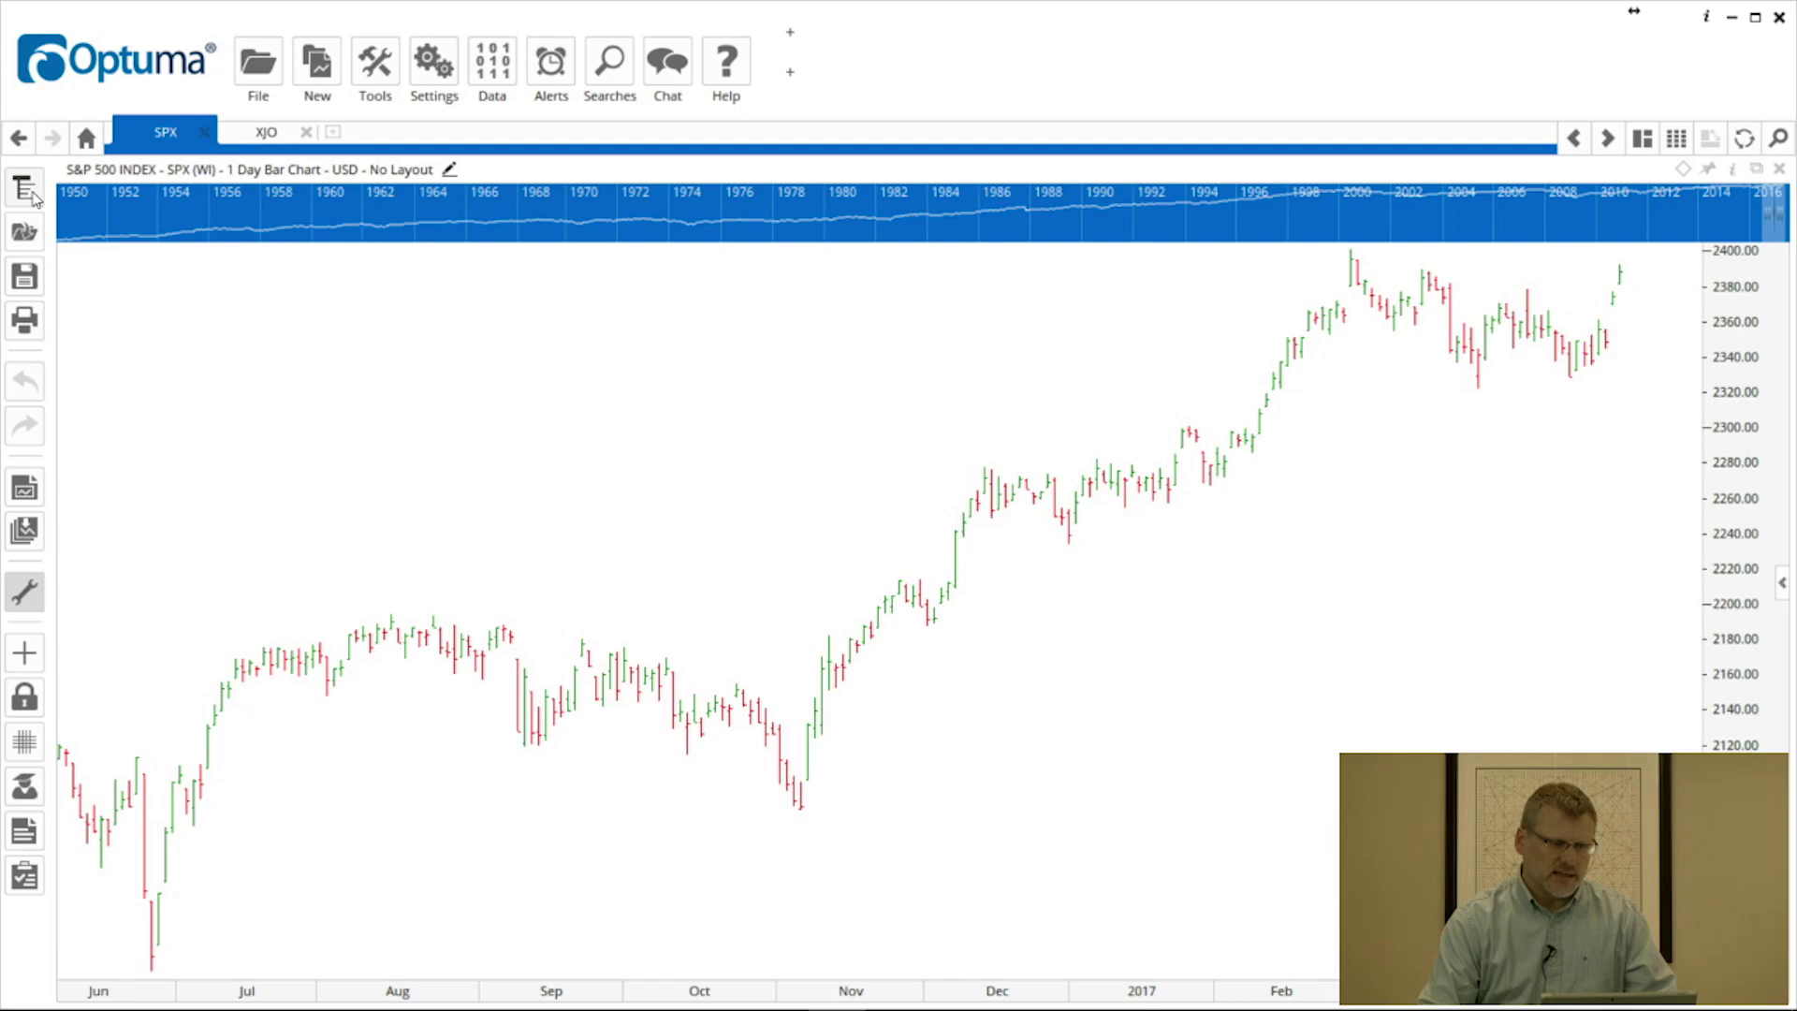
{"action": "left_click", "coordinate": [33, 195]}
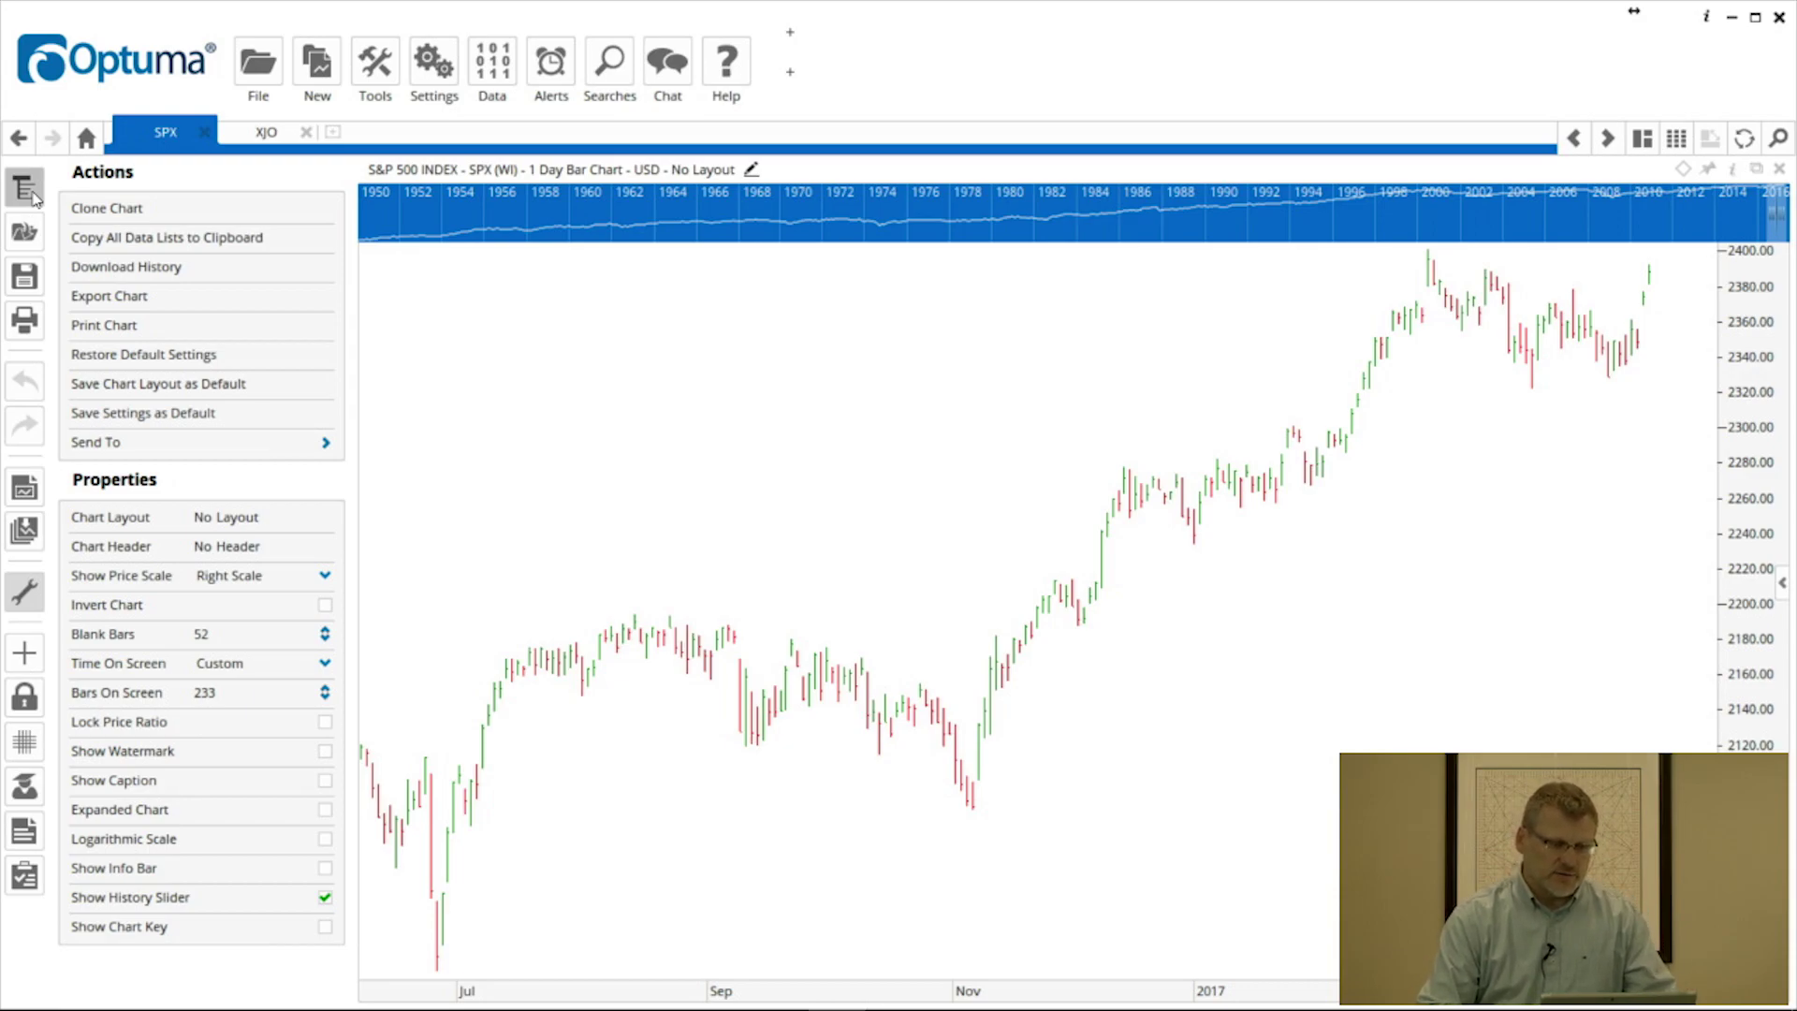
Try the chart's radial quick menu and tool search, then hide the Actions and Properties panel
{"action": "left_click", "coordinate": [575, 356]}
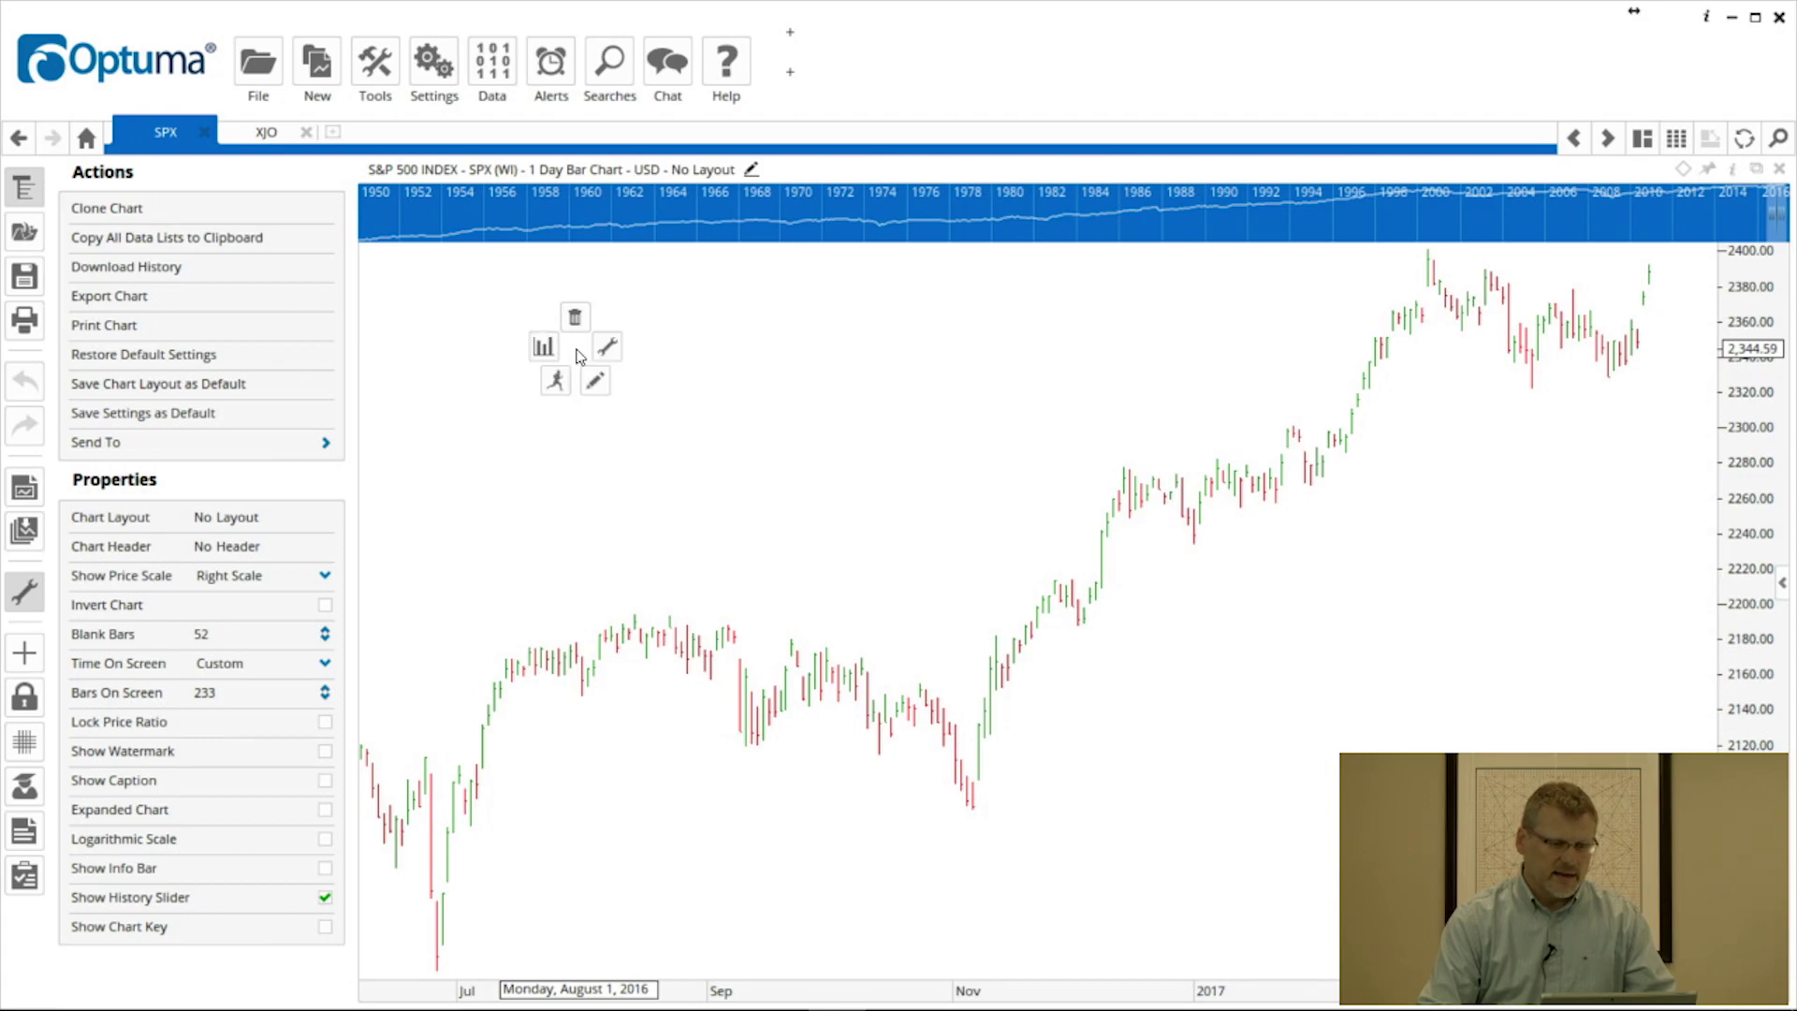
{"action": "left_click", "coordinate": [609, 349]}
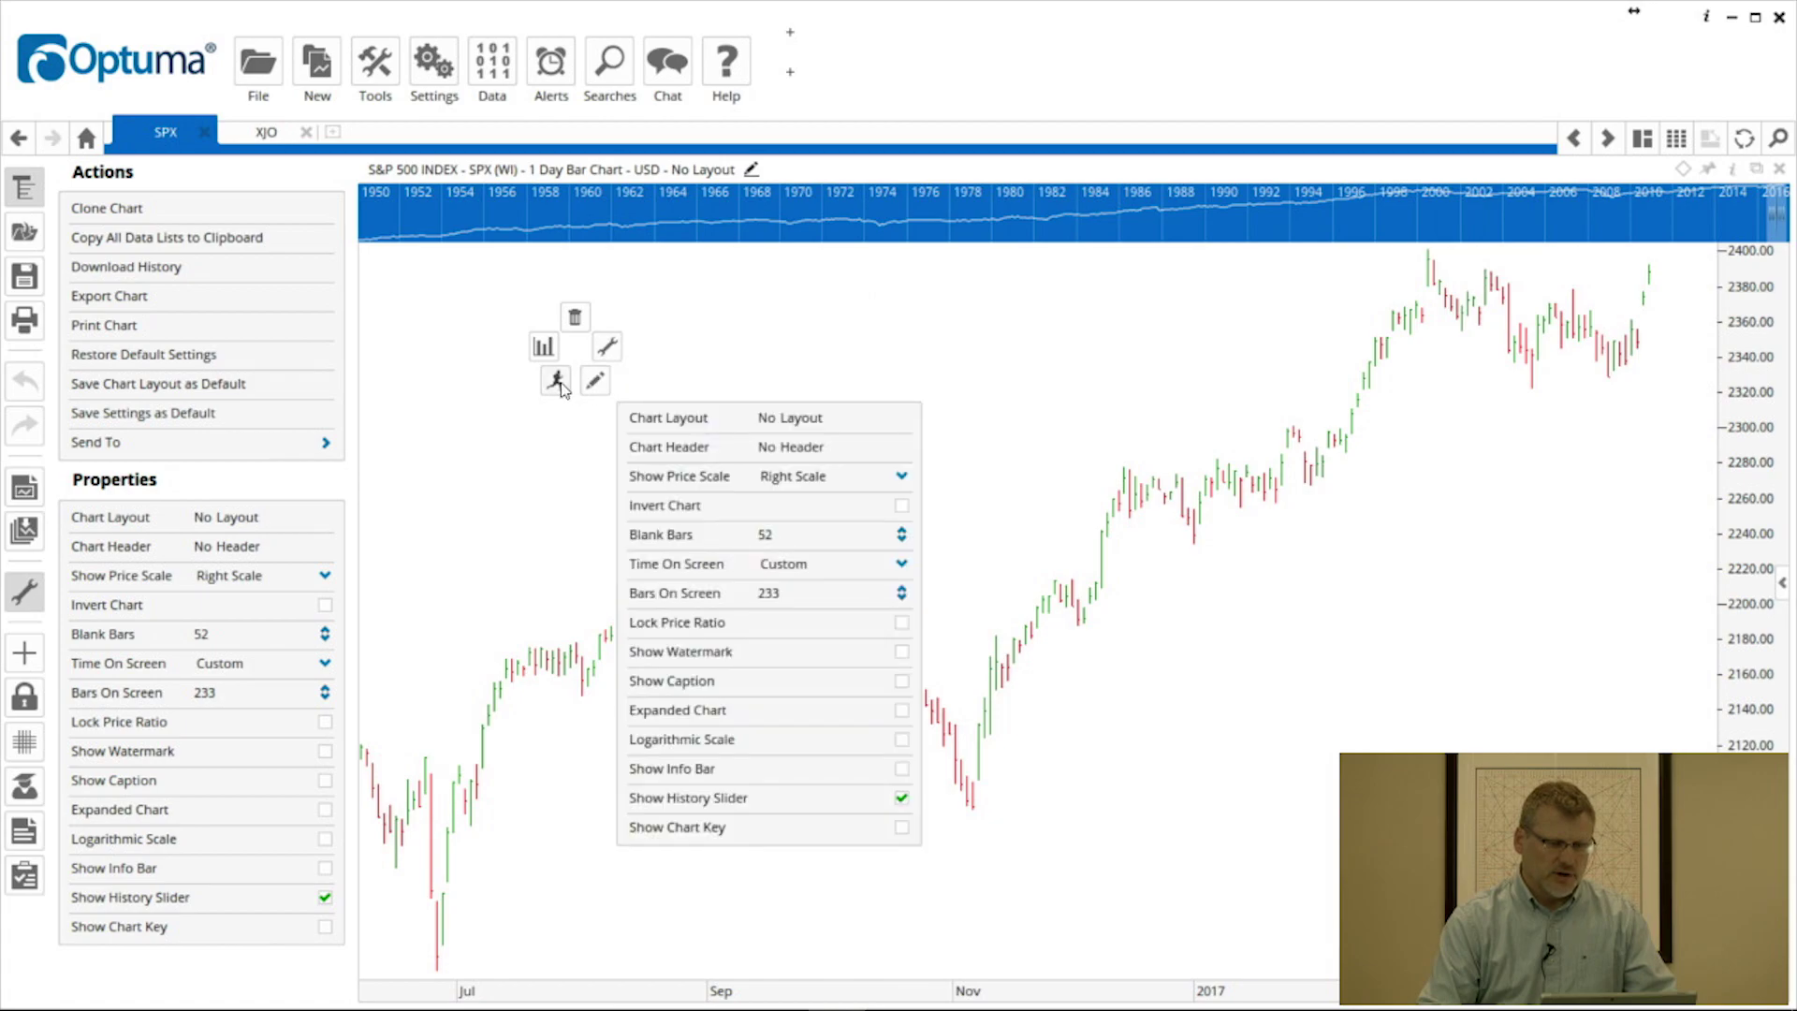
{"action": "mouse_move", "coordinate": [558, 388]}
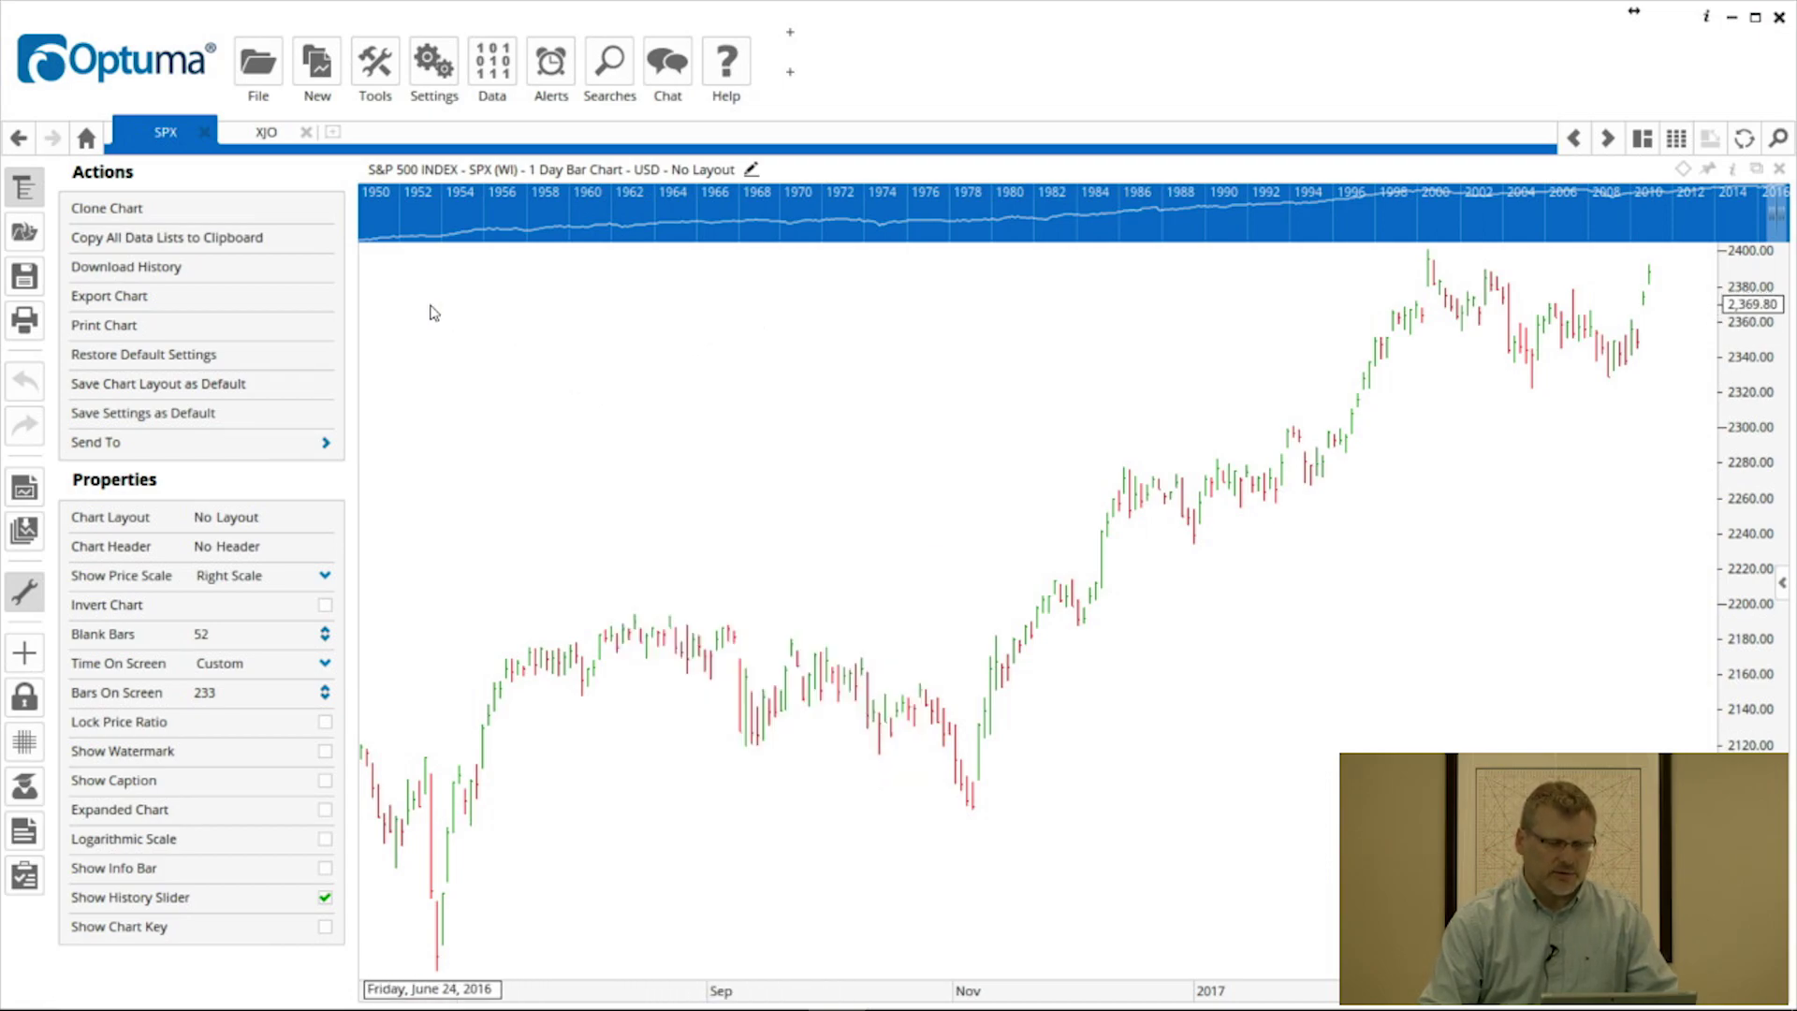
{"action": "left_click", "coordinate": [24, 188]}
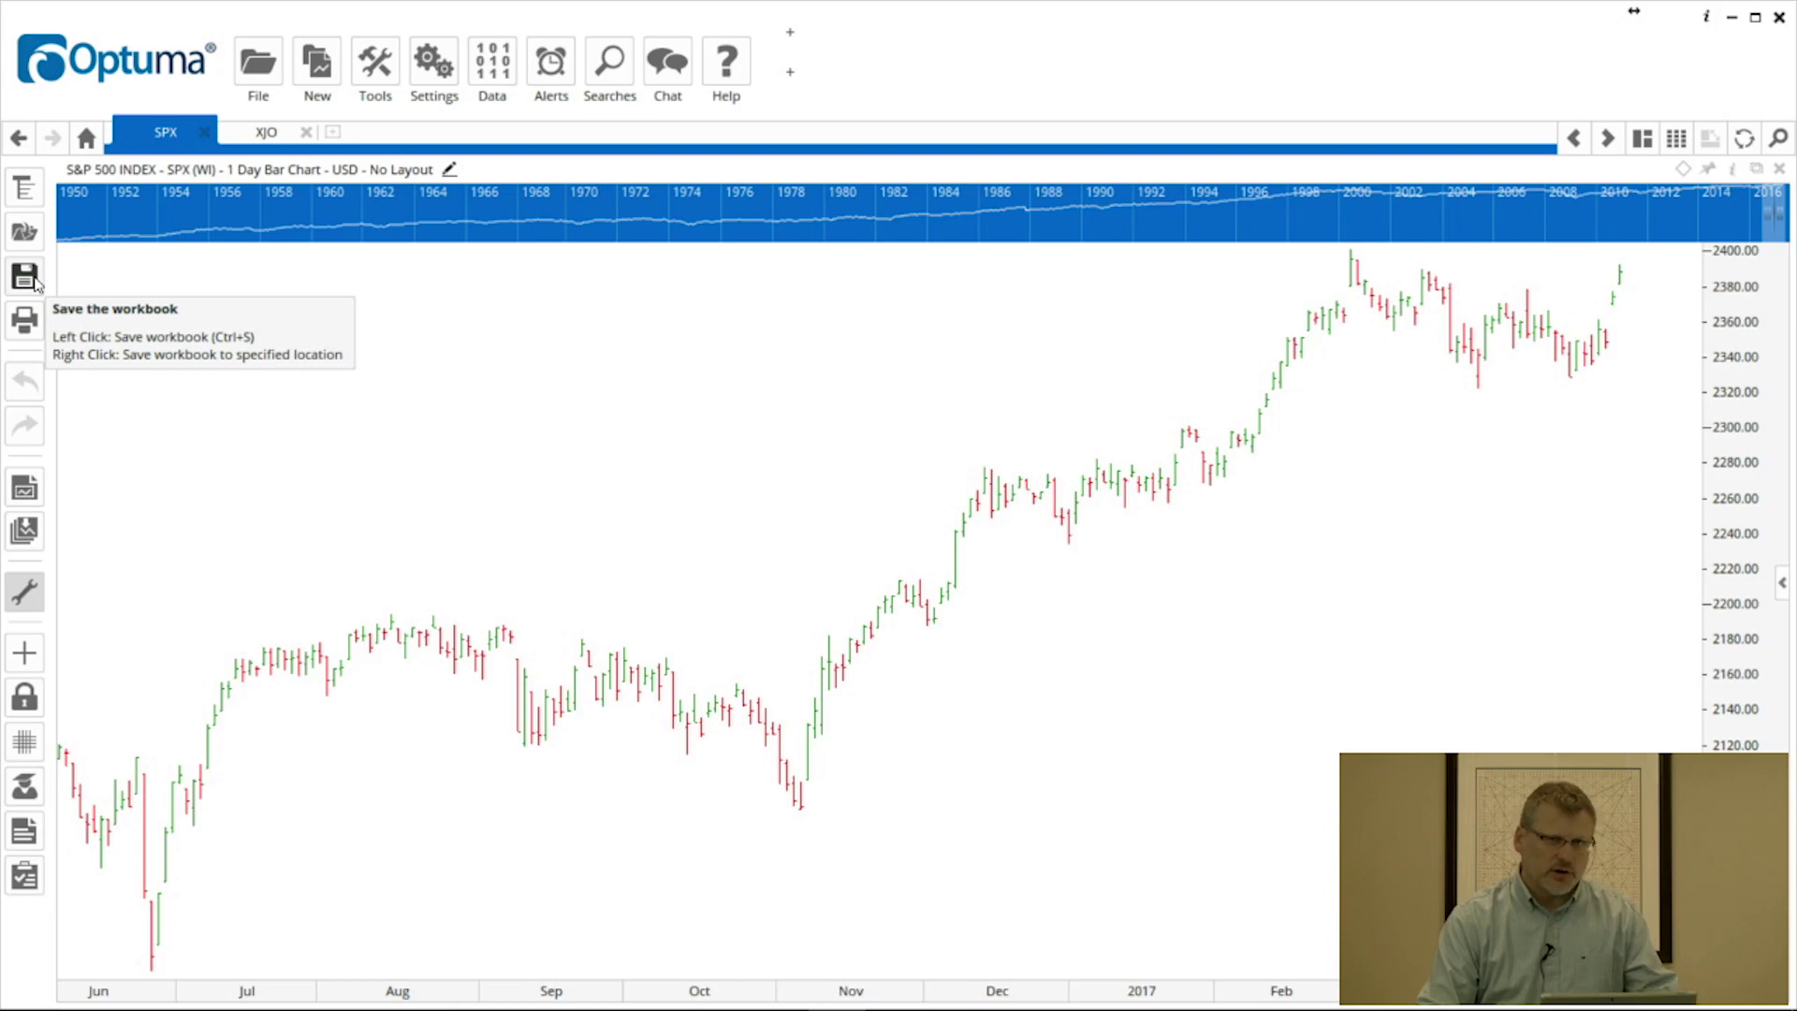
{"action": "right_click", "coordinate": [29, 324]}
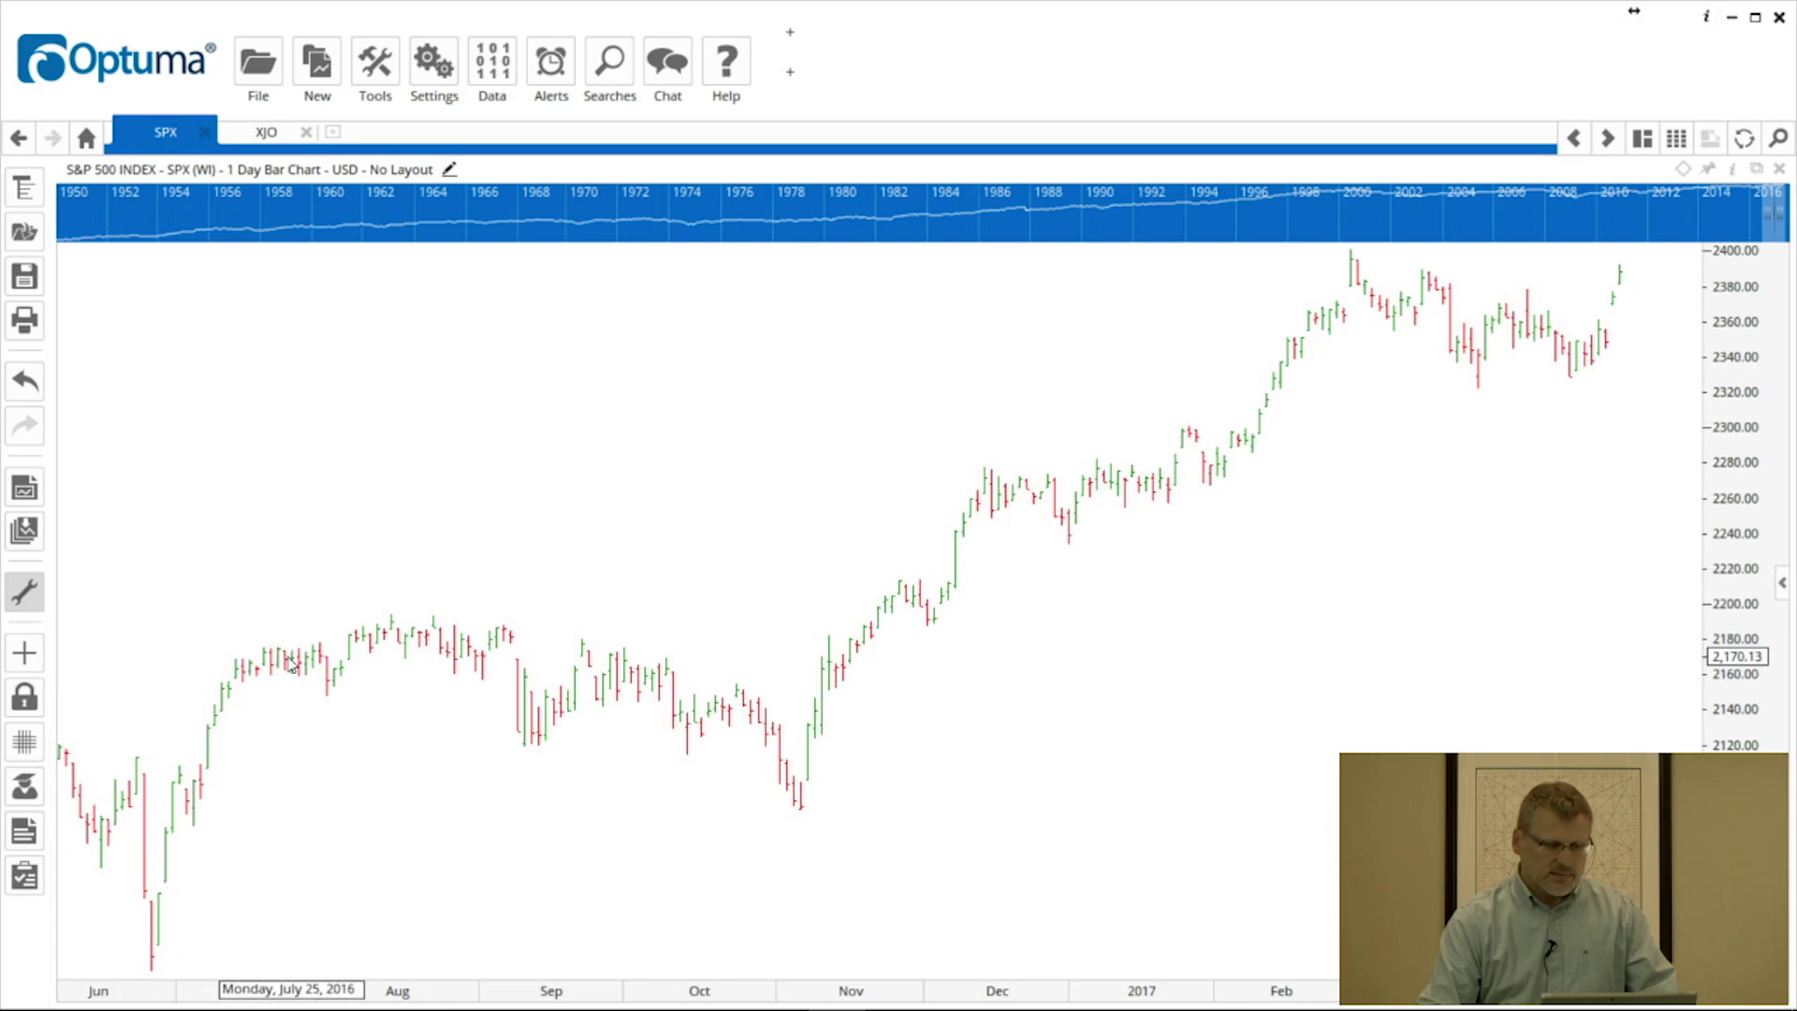
{"action": "mouse_move", "coordinate": [303, 668]}
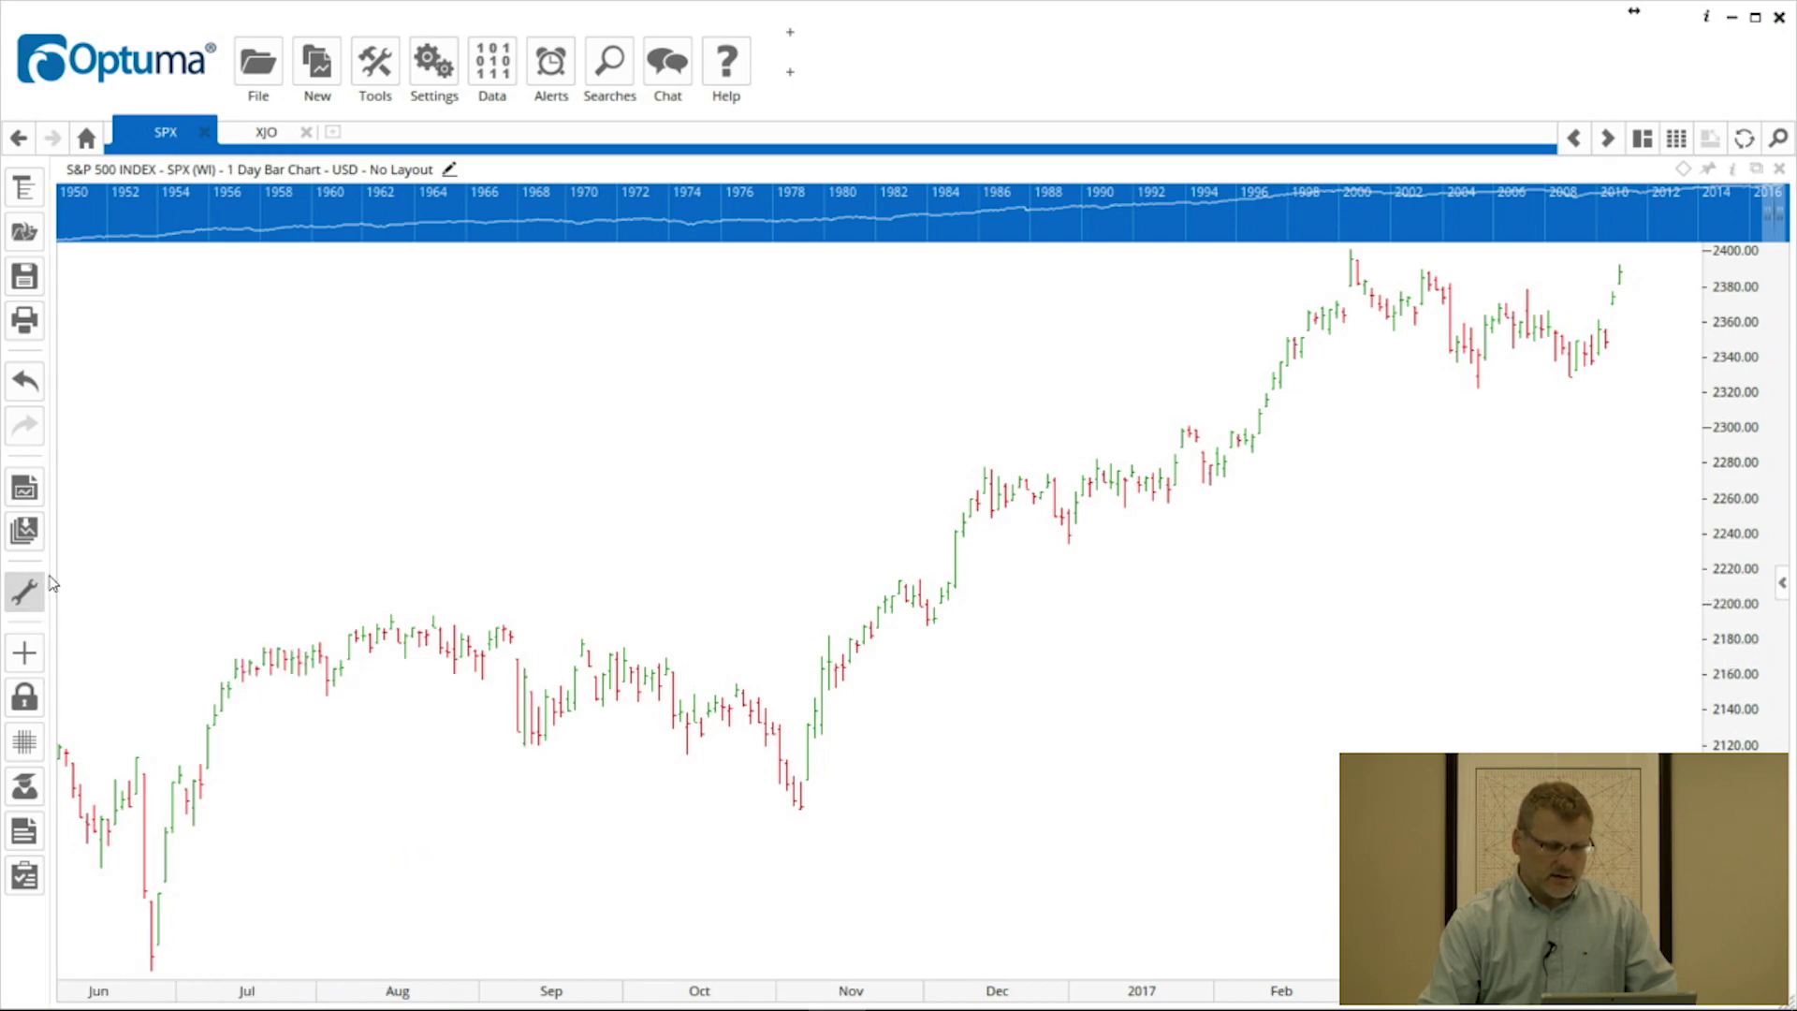
Switch off bar data tooltips, turn the crosshair on and bring up its options
{"action": "left_click", "coordinate": [24, 591]}
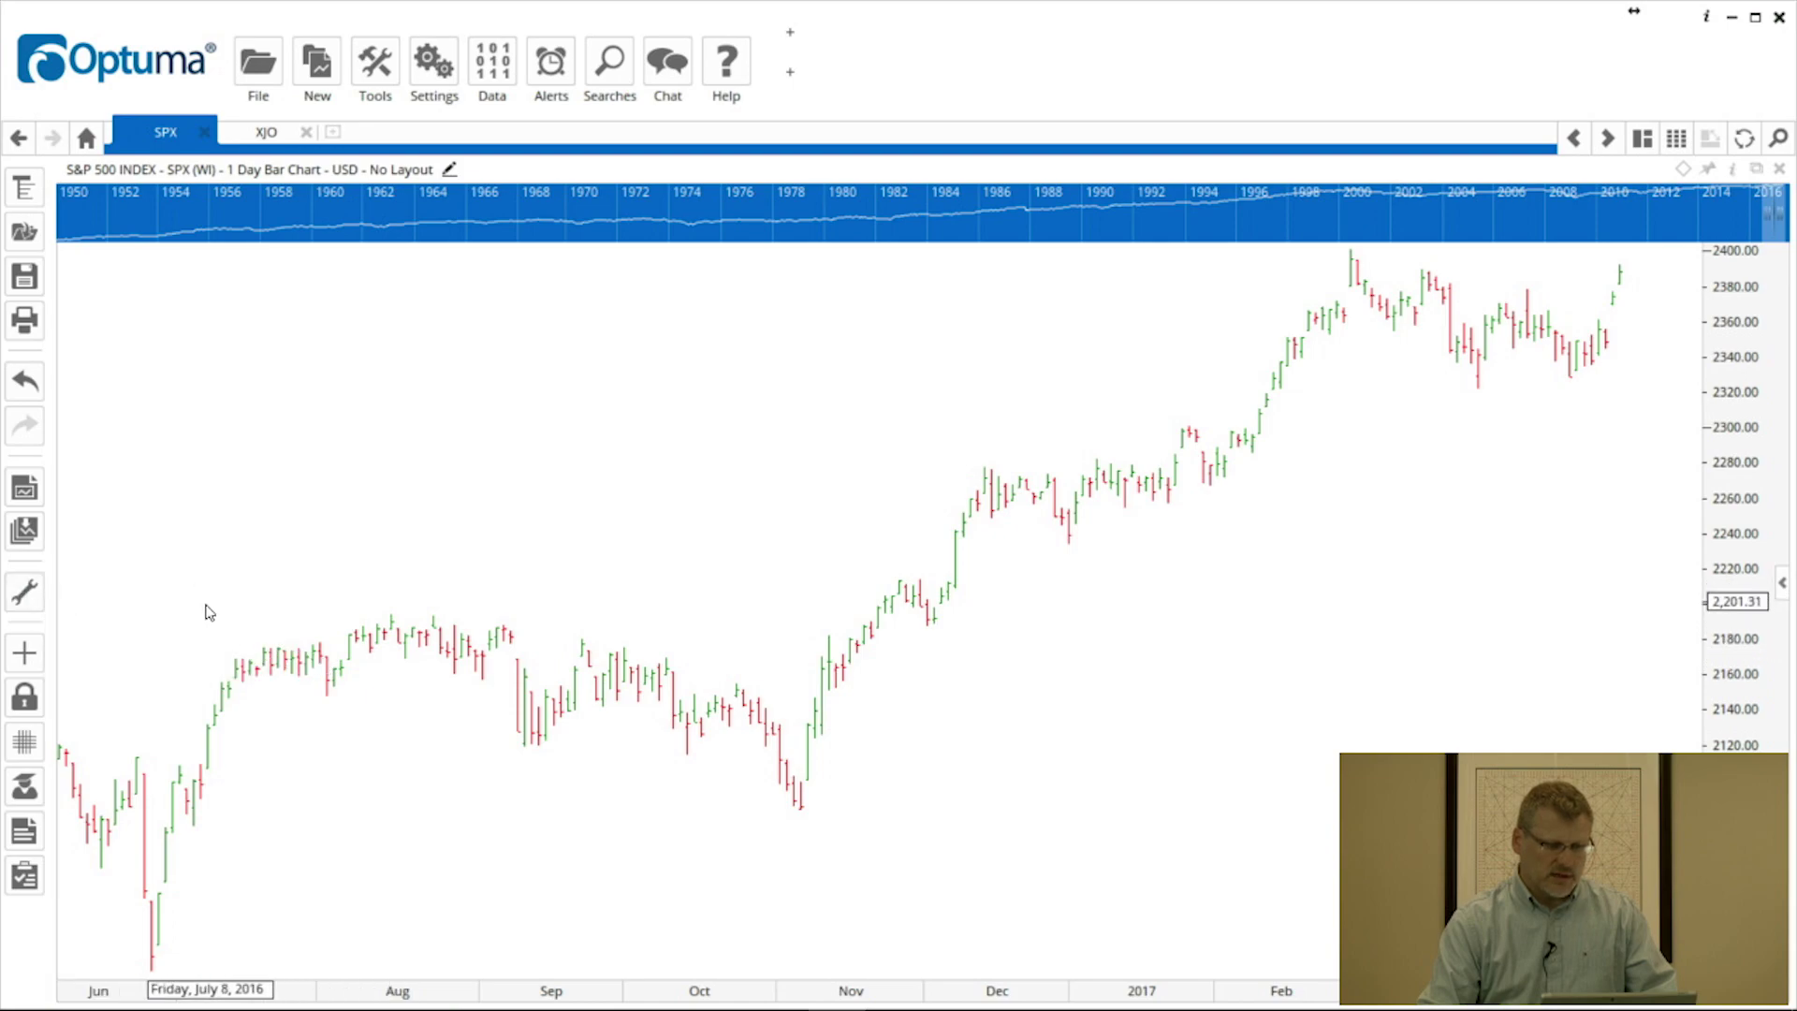
{"action": "left_click", "coordinate": [28, 658]}
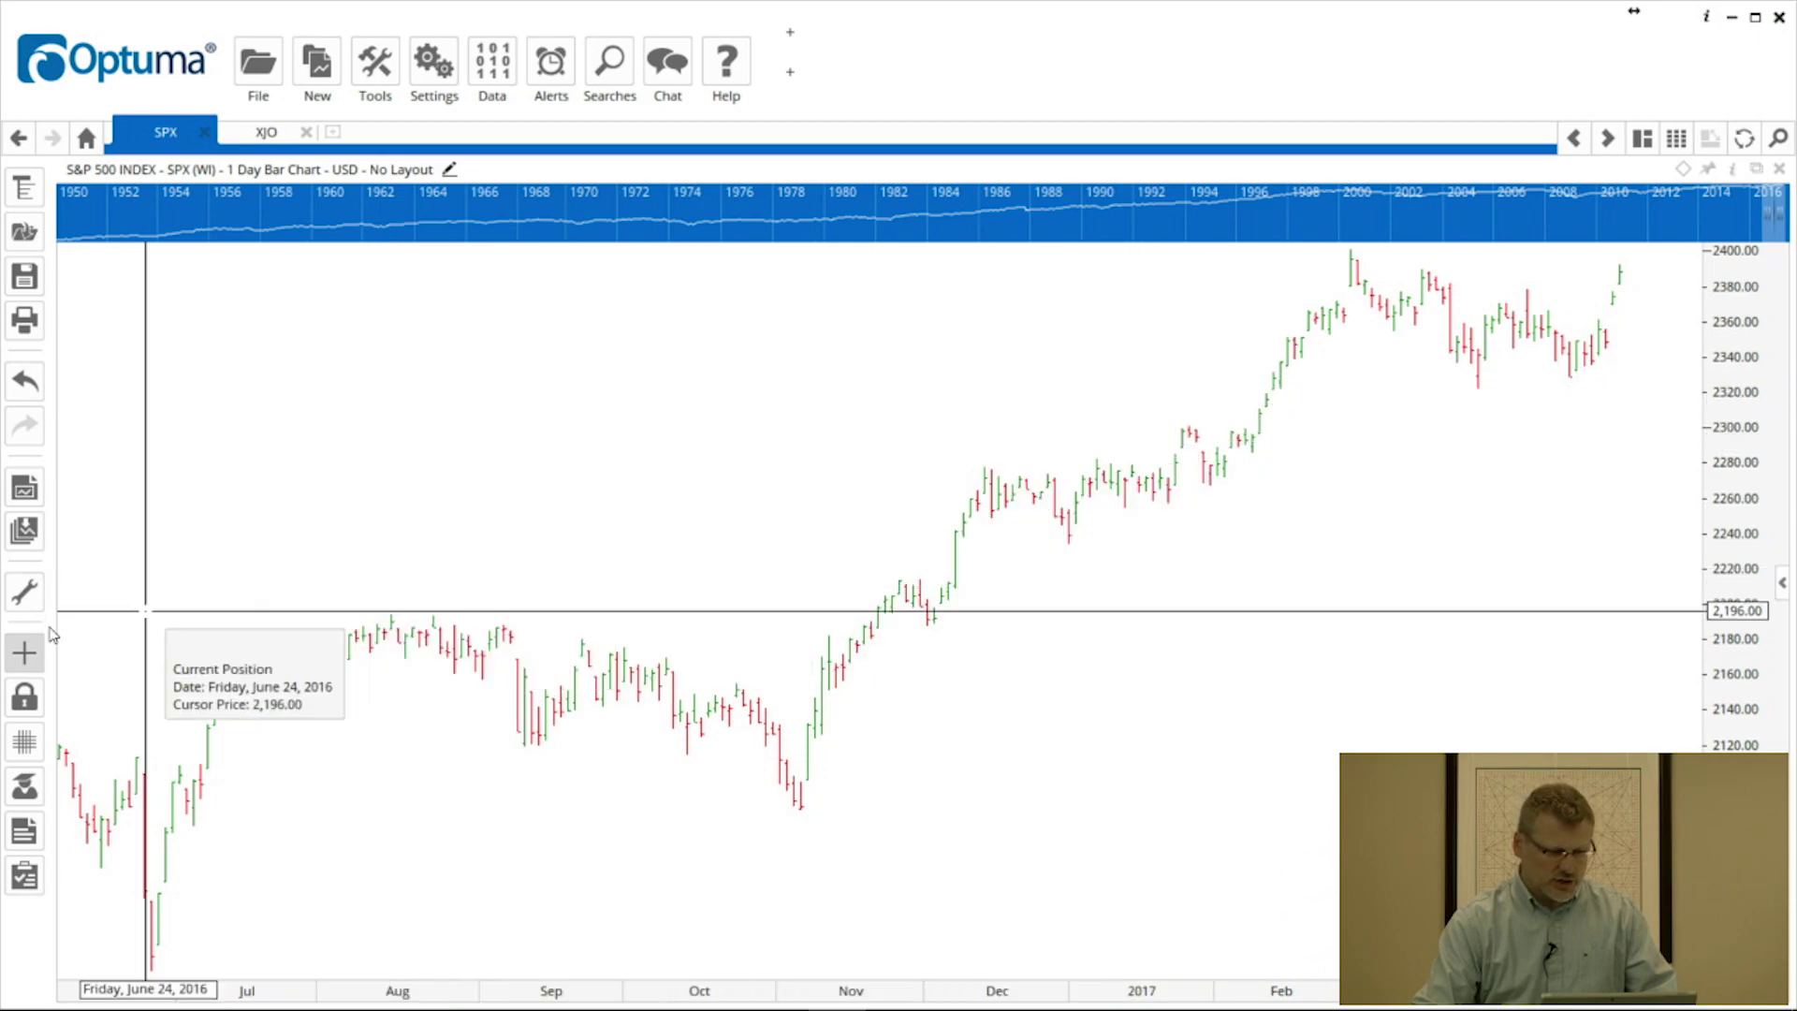
{"action": "right_click", "coordinate": [25, 652]}
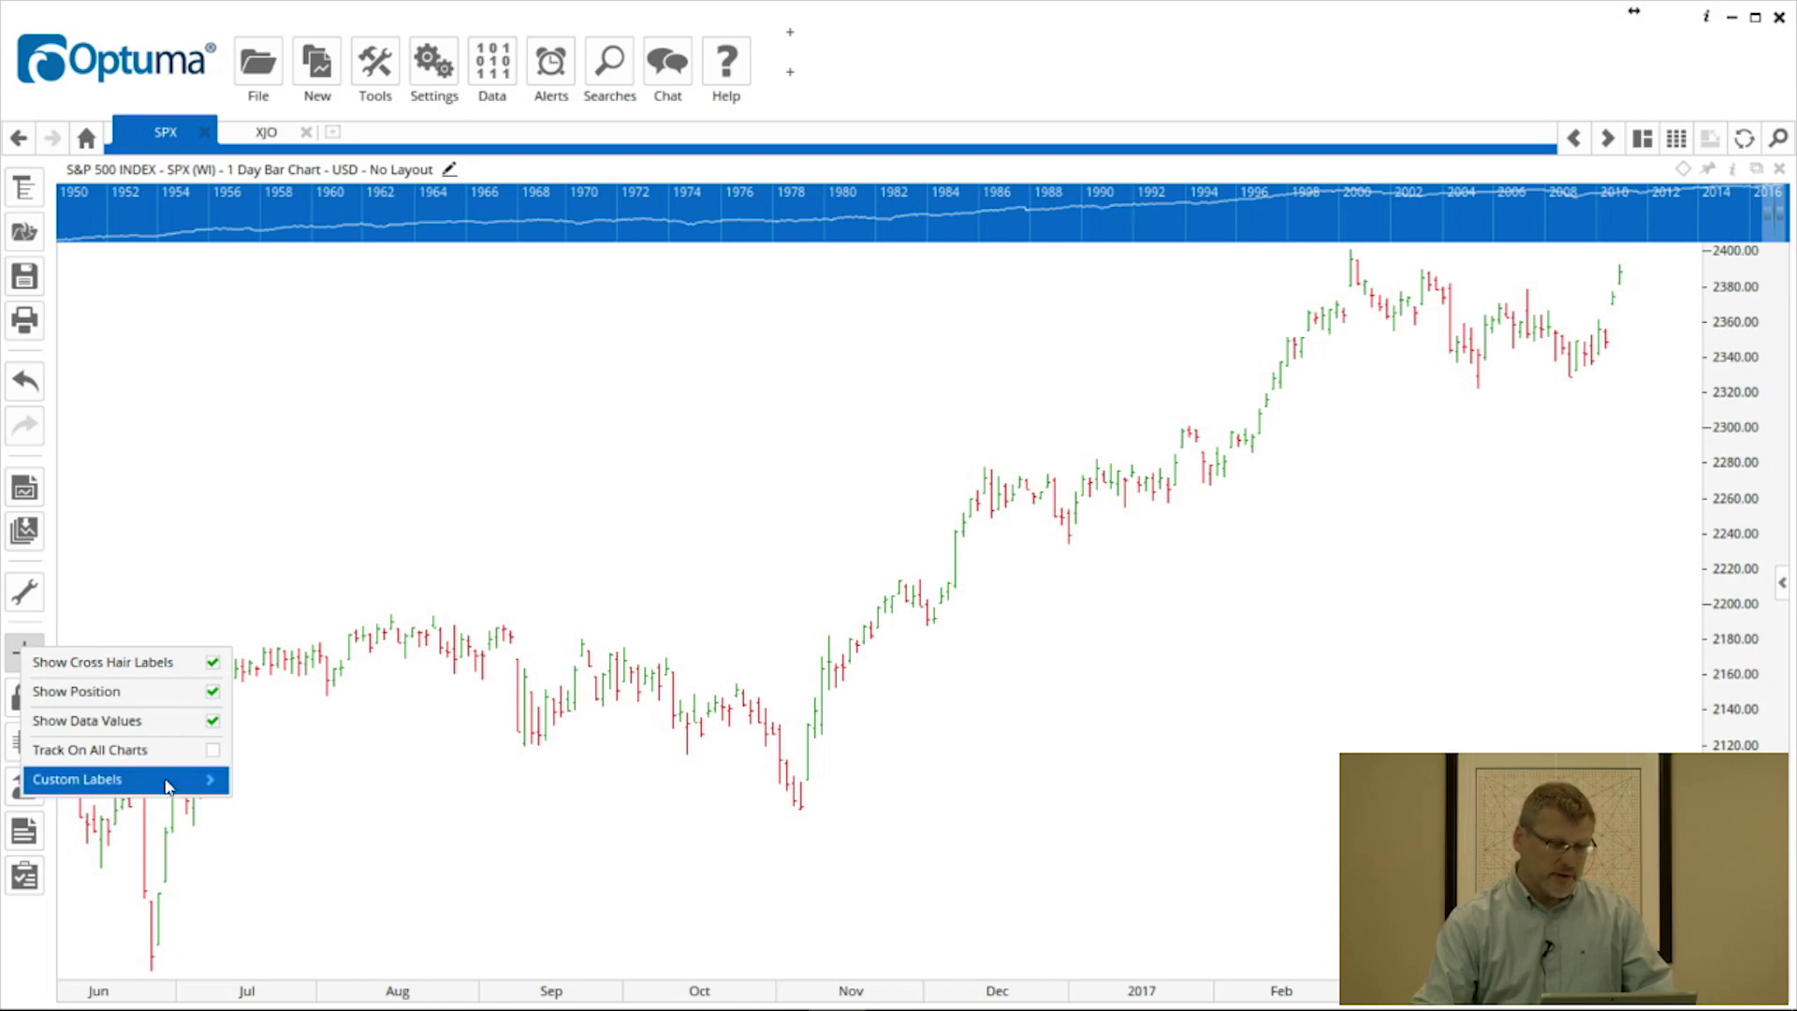
Dismiss the crosshair options and switch the crosshair off
{"action": "mouse_move", "coordinate": [168, 784]}
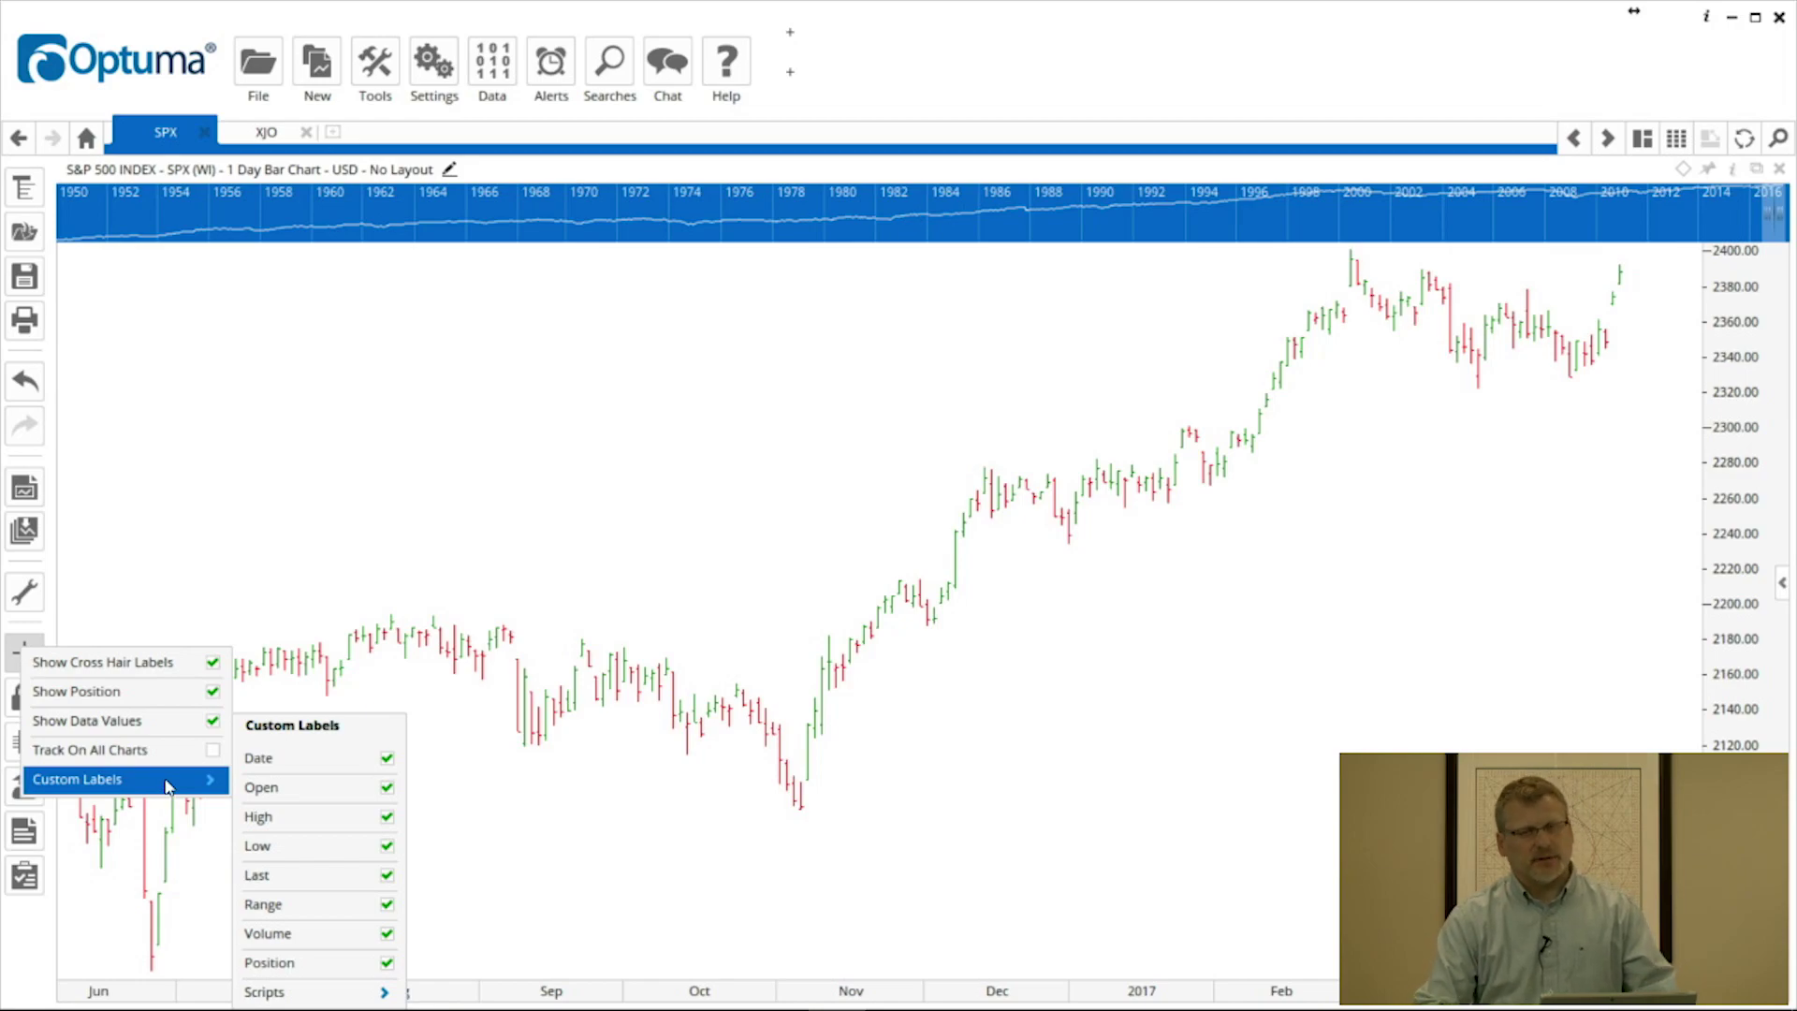
{"action": "left_click", "coordinate": [211, 544]}
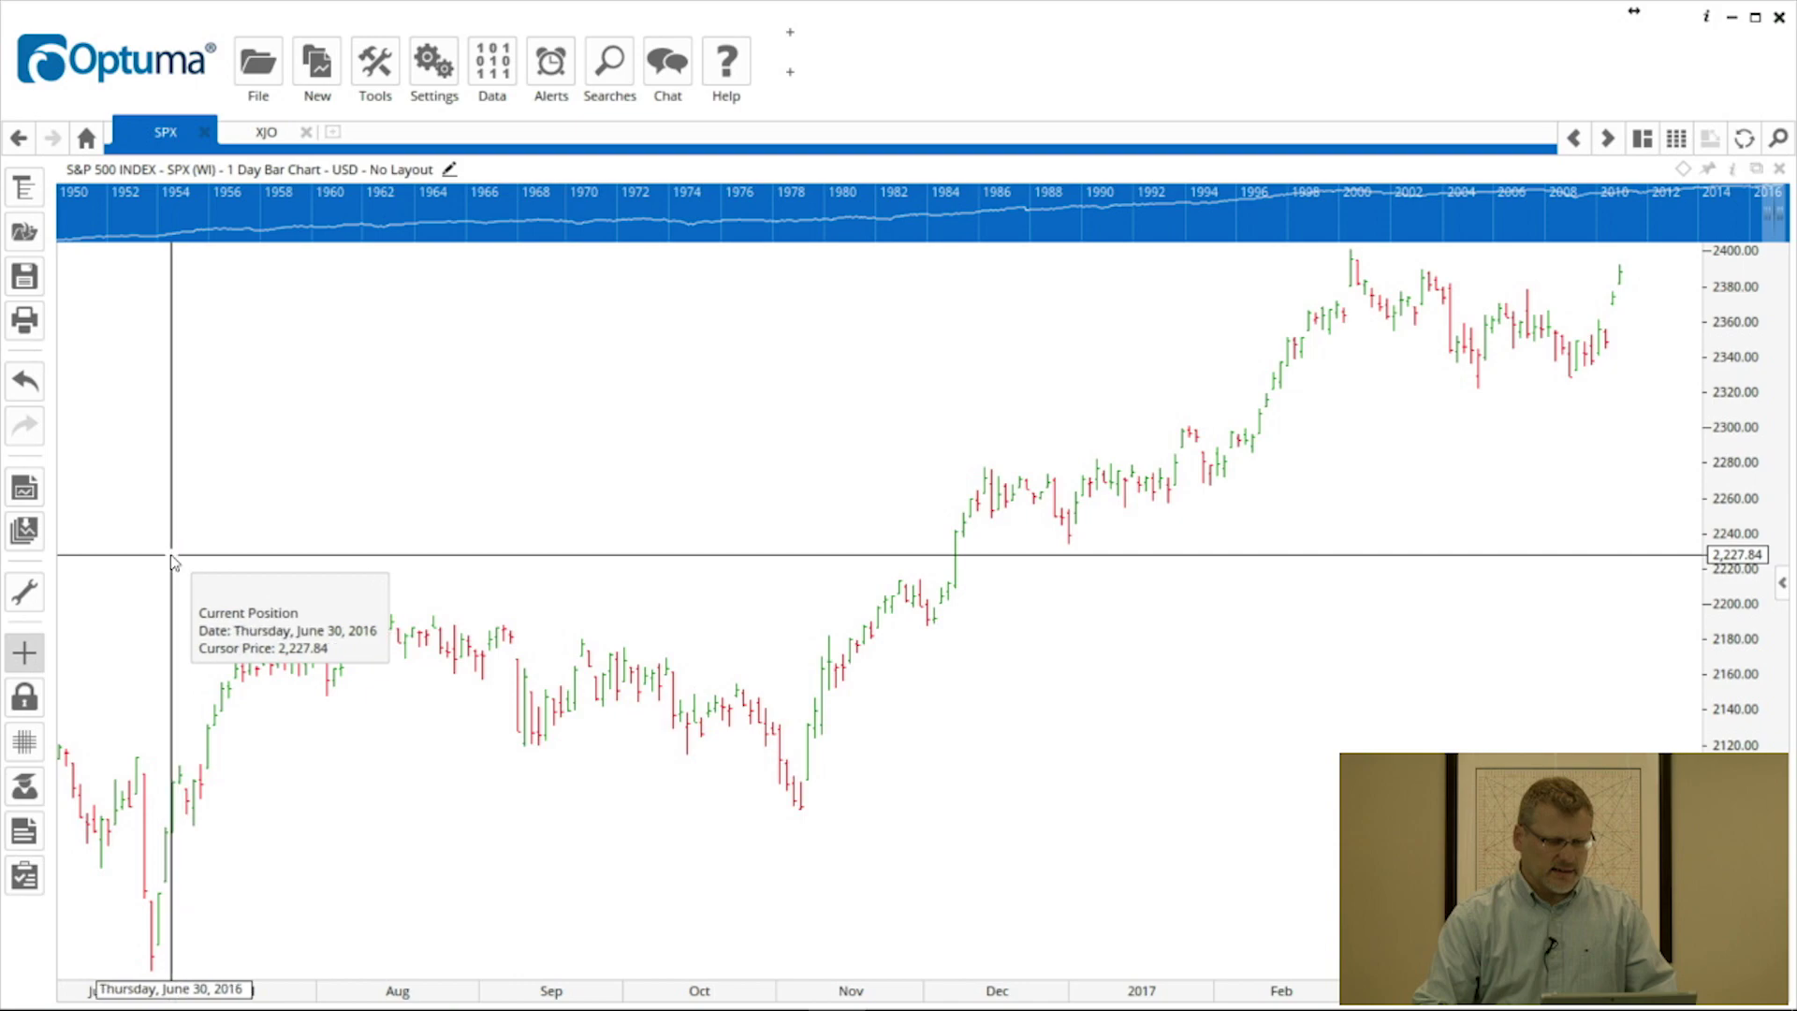
{"action": "left_click", "coordinate": [36, 660]}
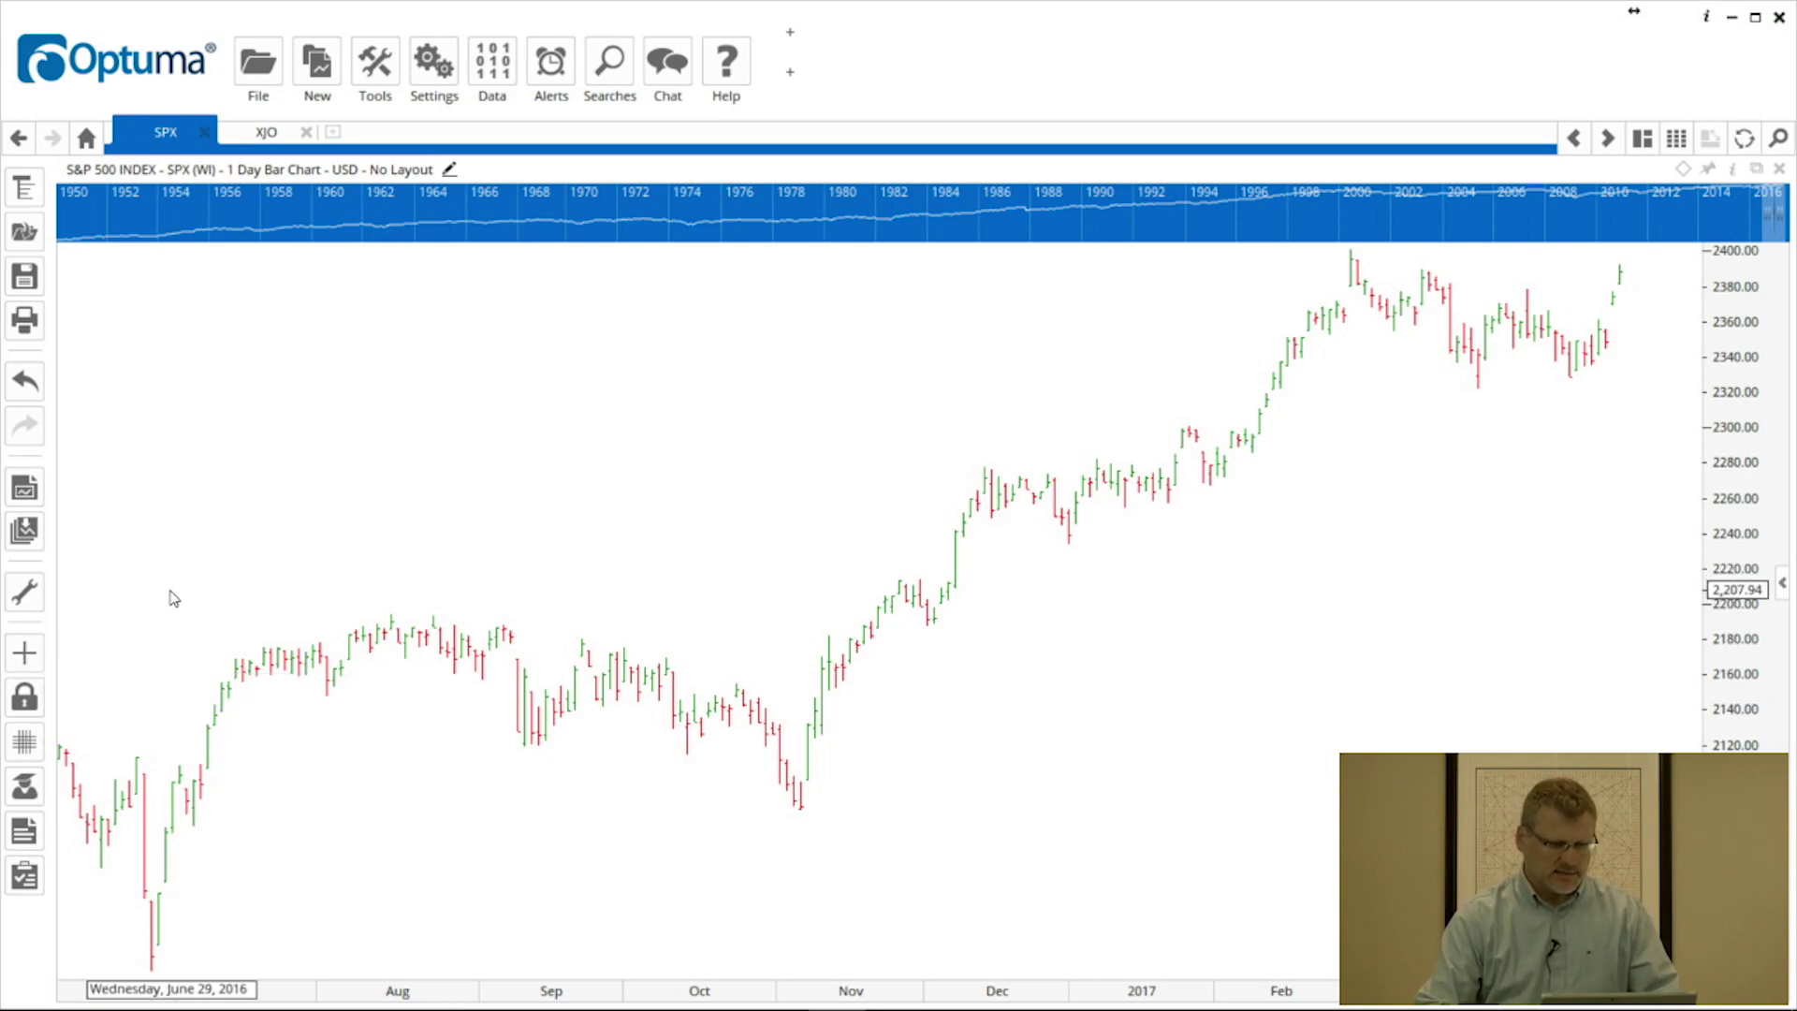
Lock the cursor to price and show grid lines with Display Grid Lines set to Date Only
{"action": "left_click", "coordinate": [28, 702]}
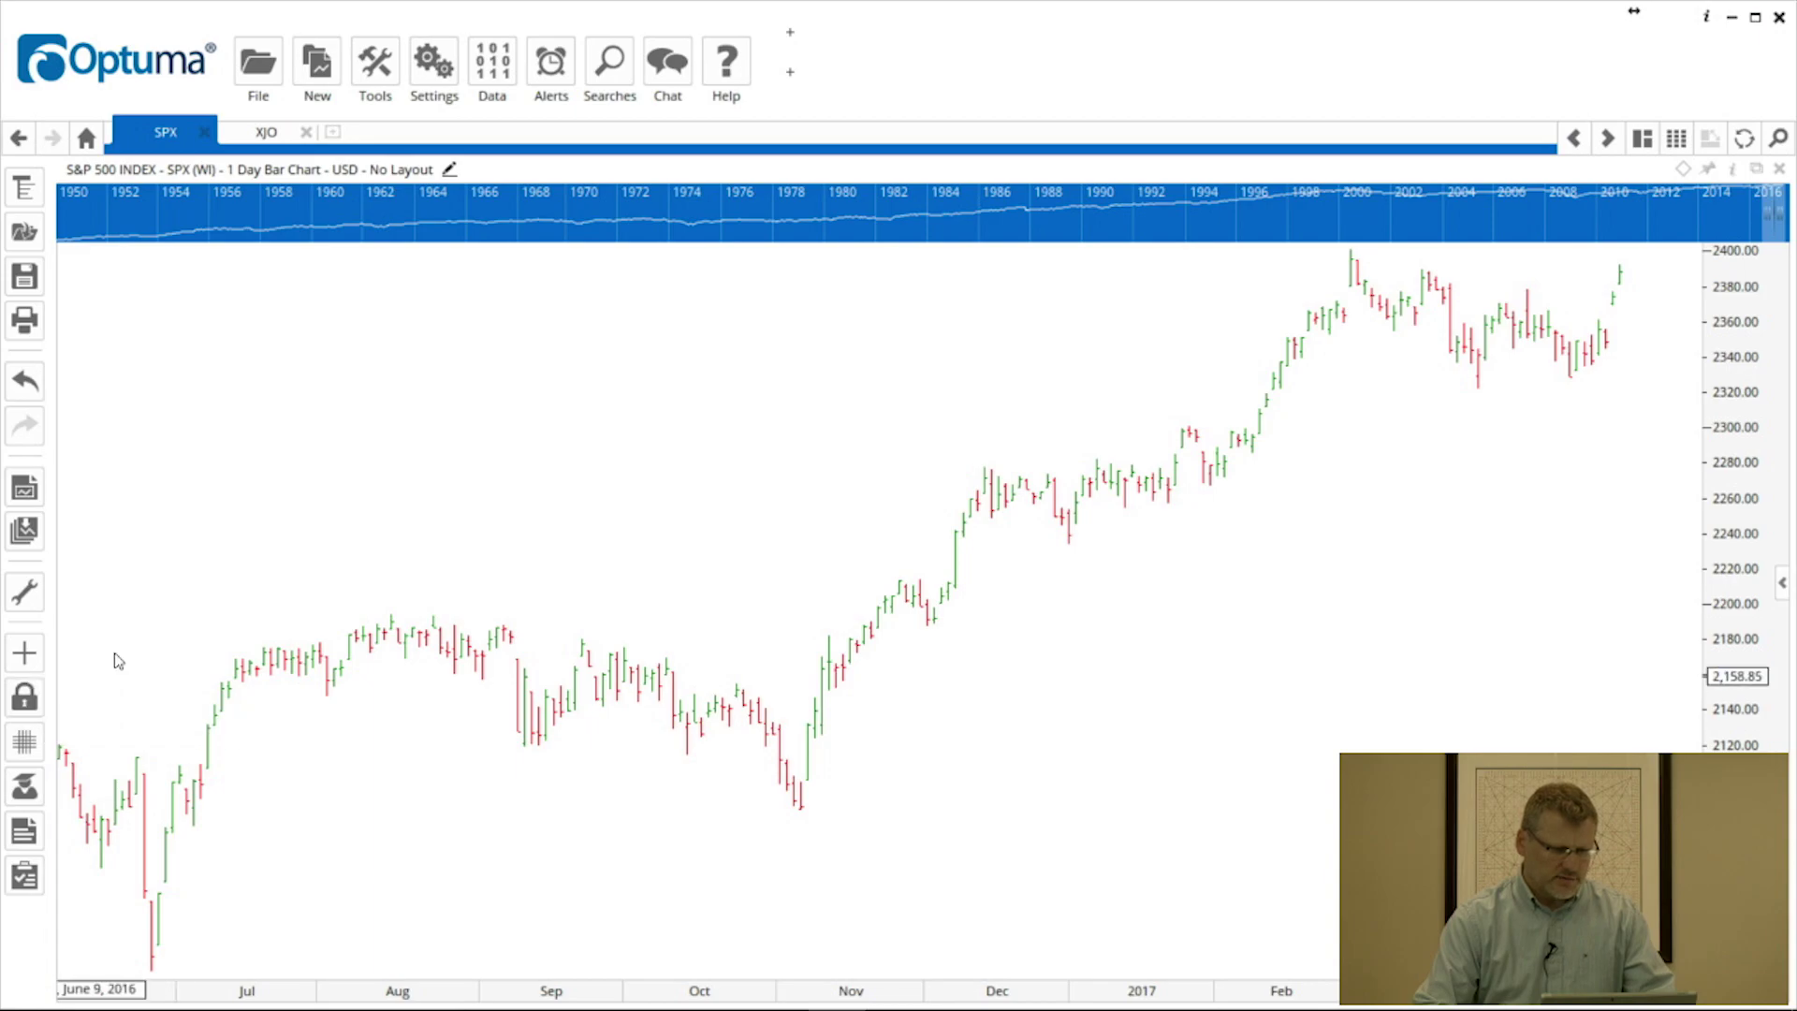
{"action": "left_click", "coordinate": [25, 744]}
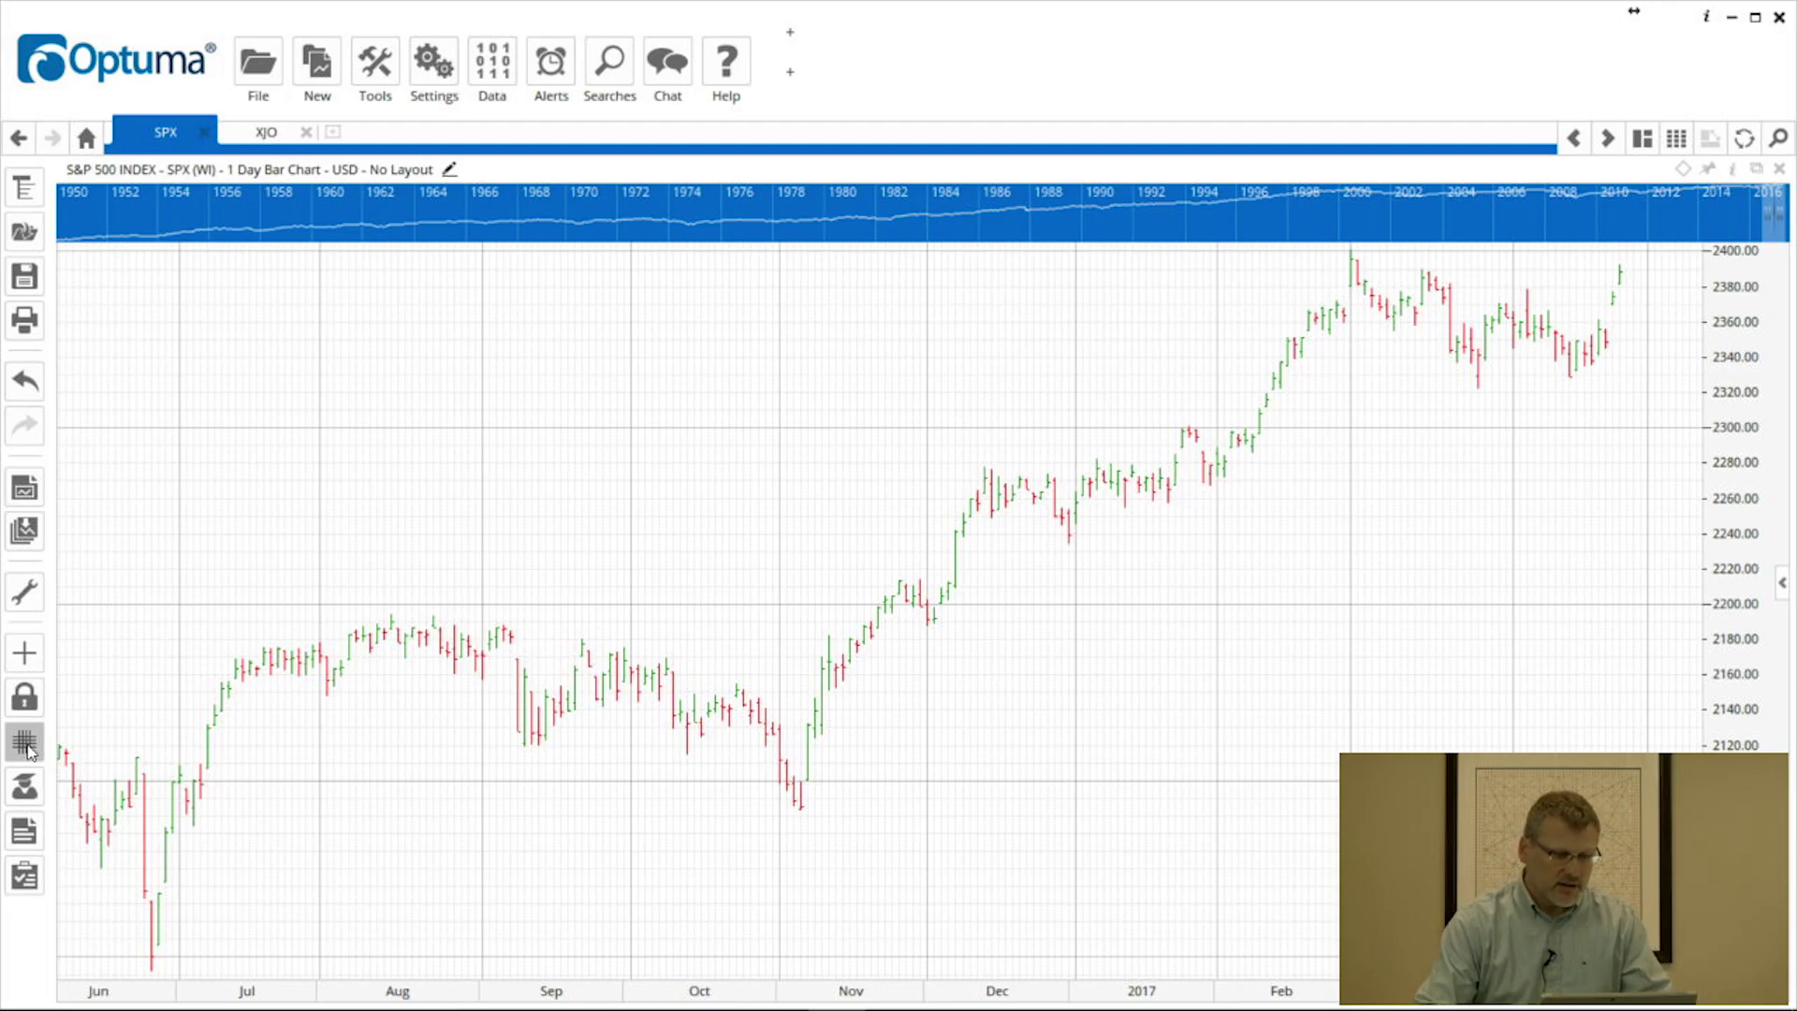
{"action": "right_click", "coordinate": [28, 748]}
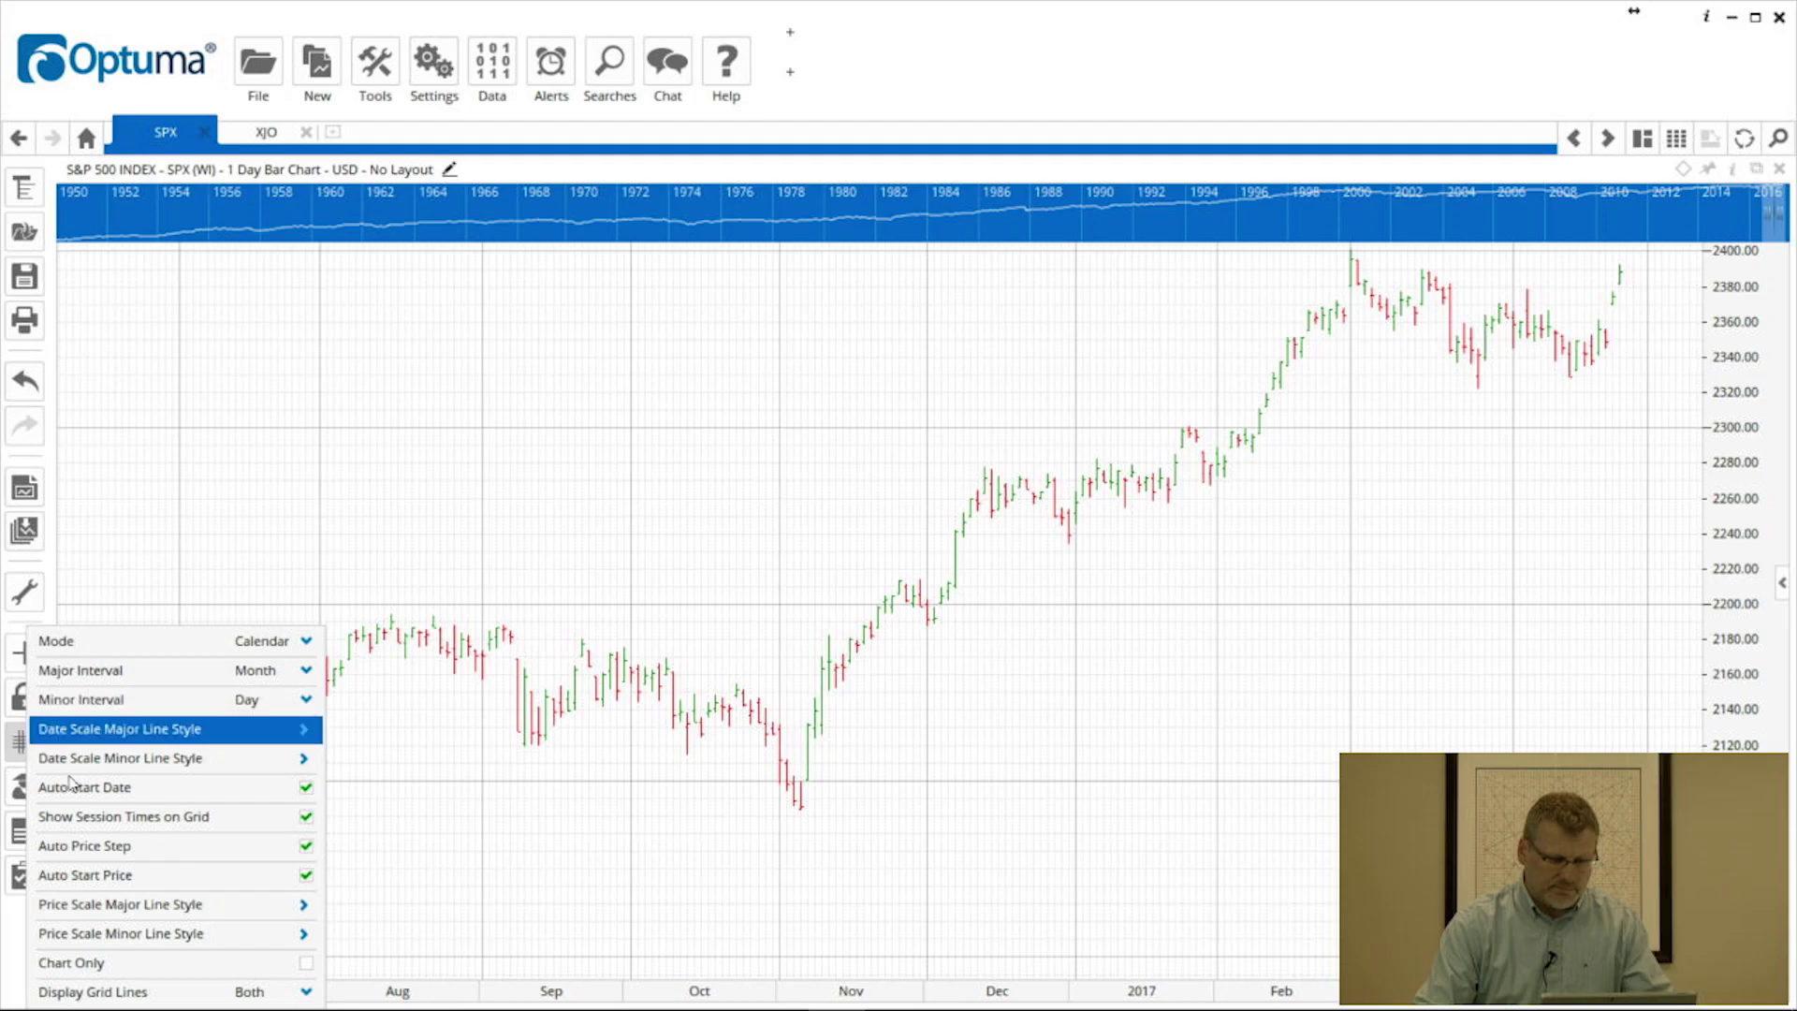
{"action": "left_click", "coordinate": [306, 992]}
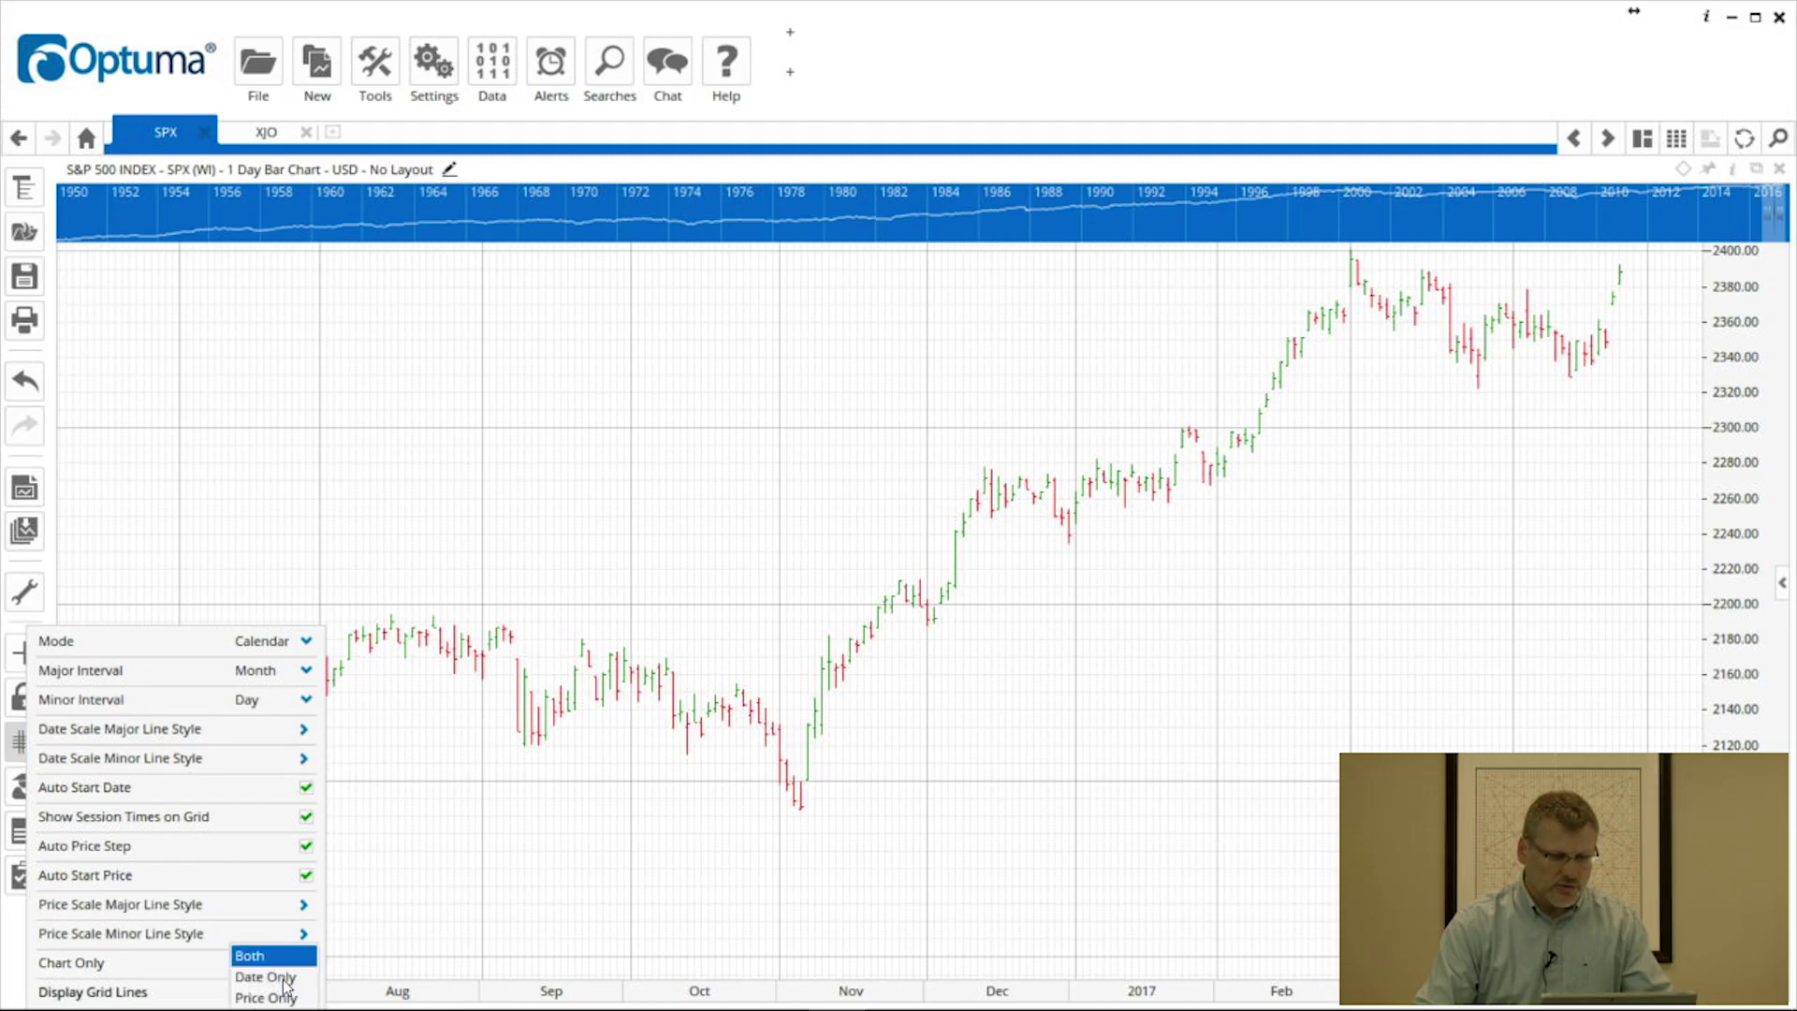
{"action": "left_click", "coordinate": [286, 982]}
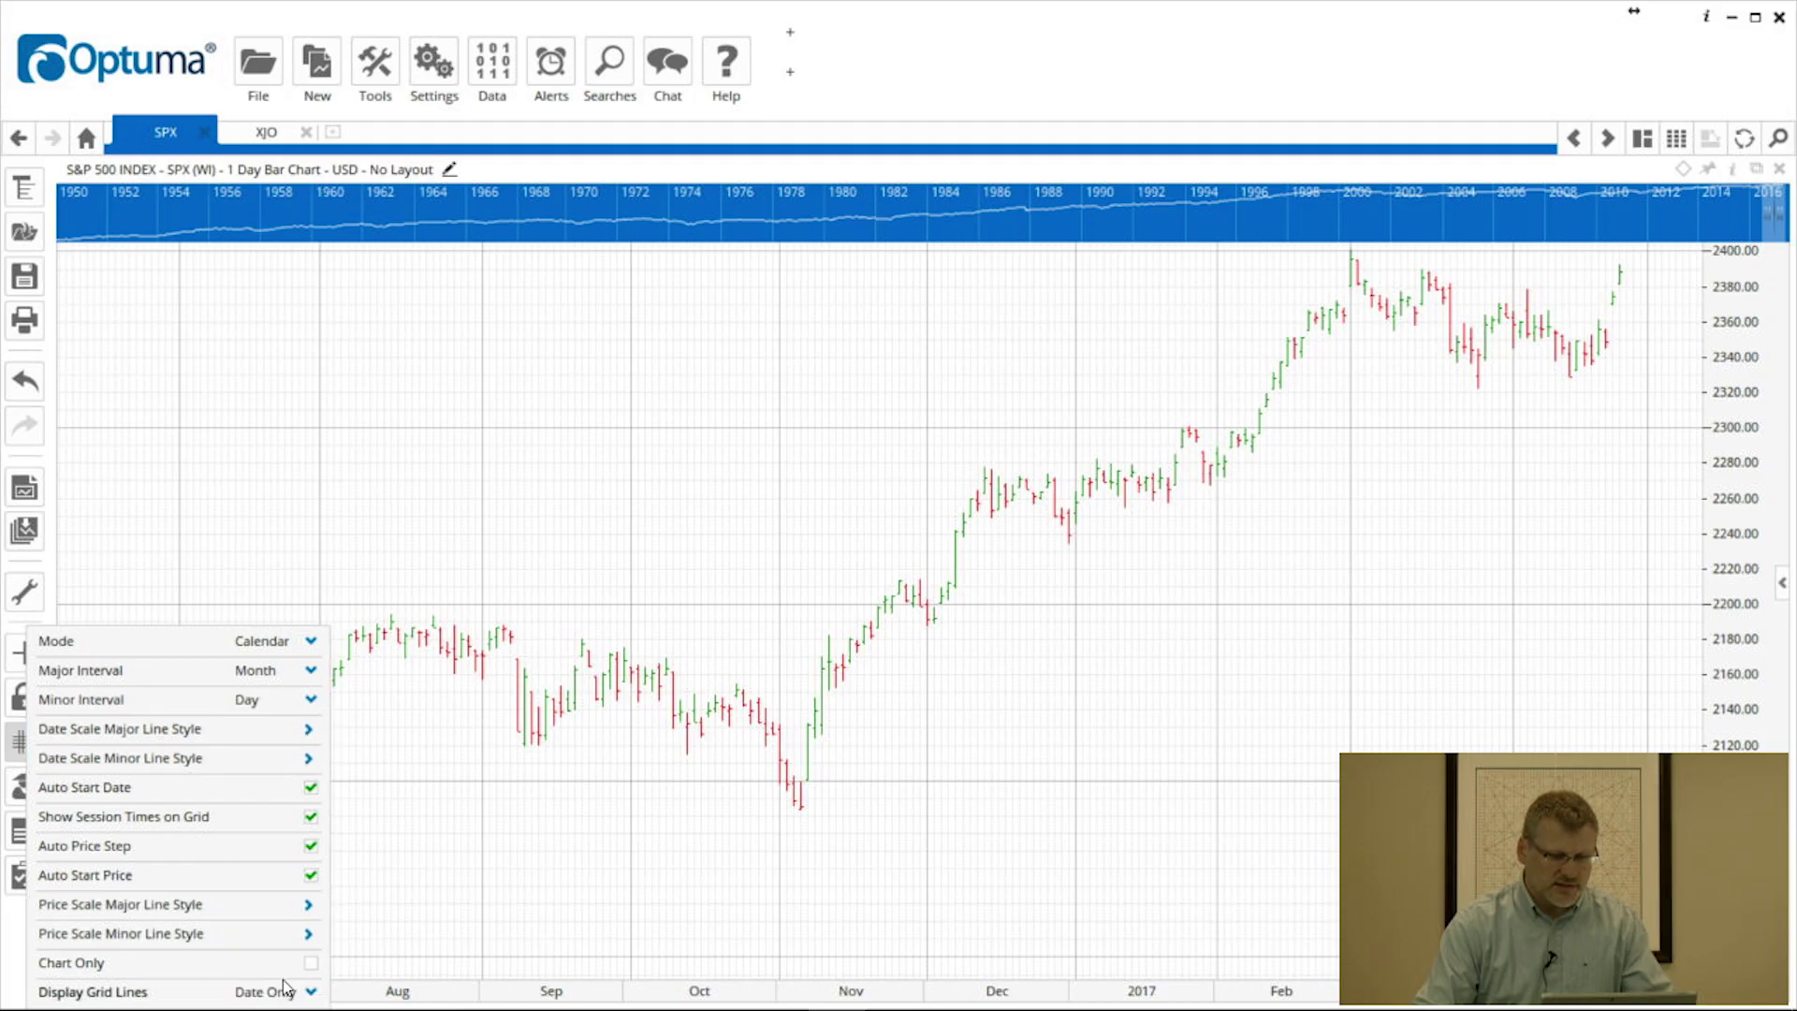
{"action": "left_click", "coordinate": [384, 568]}
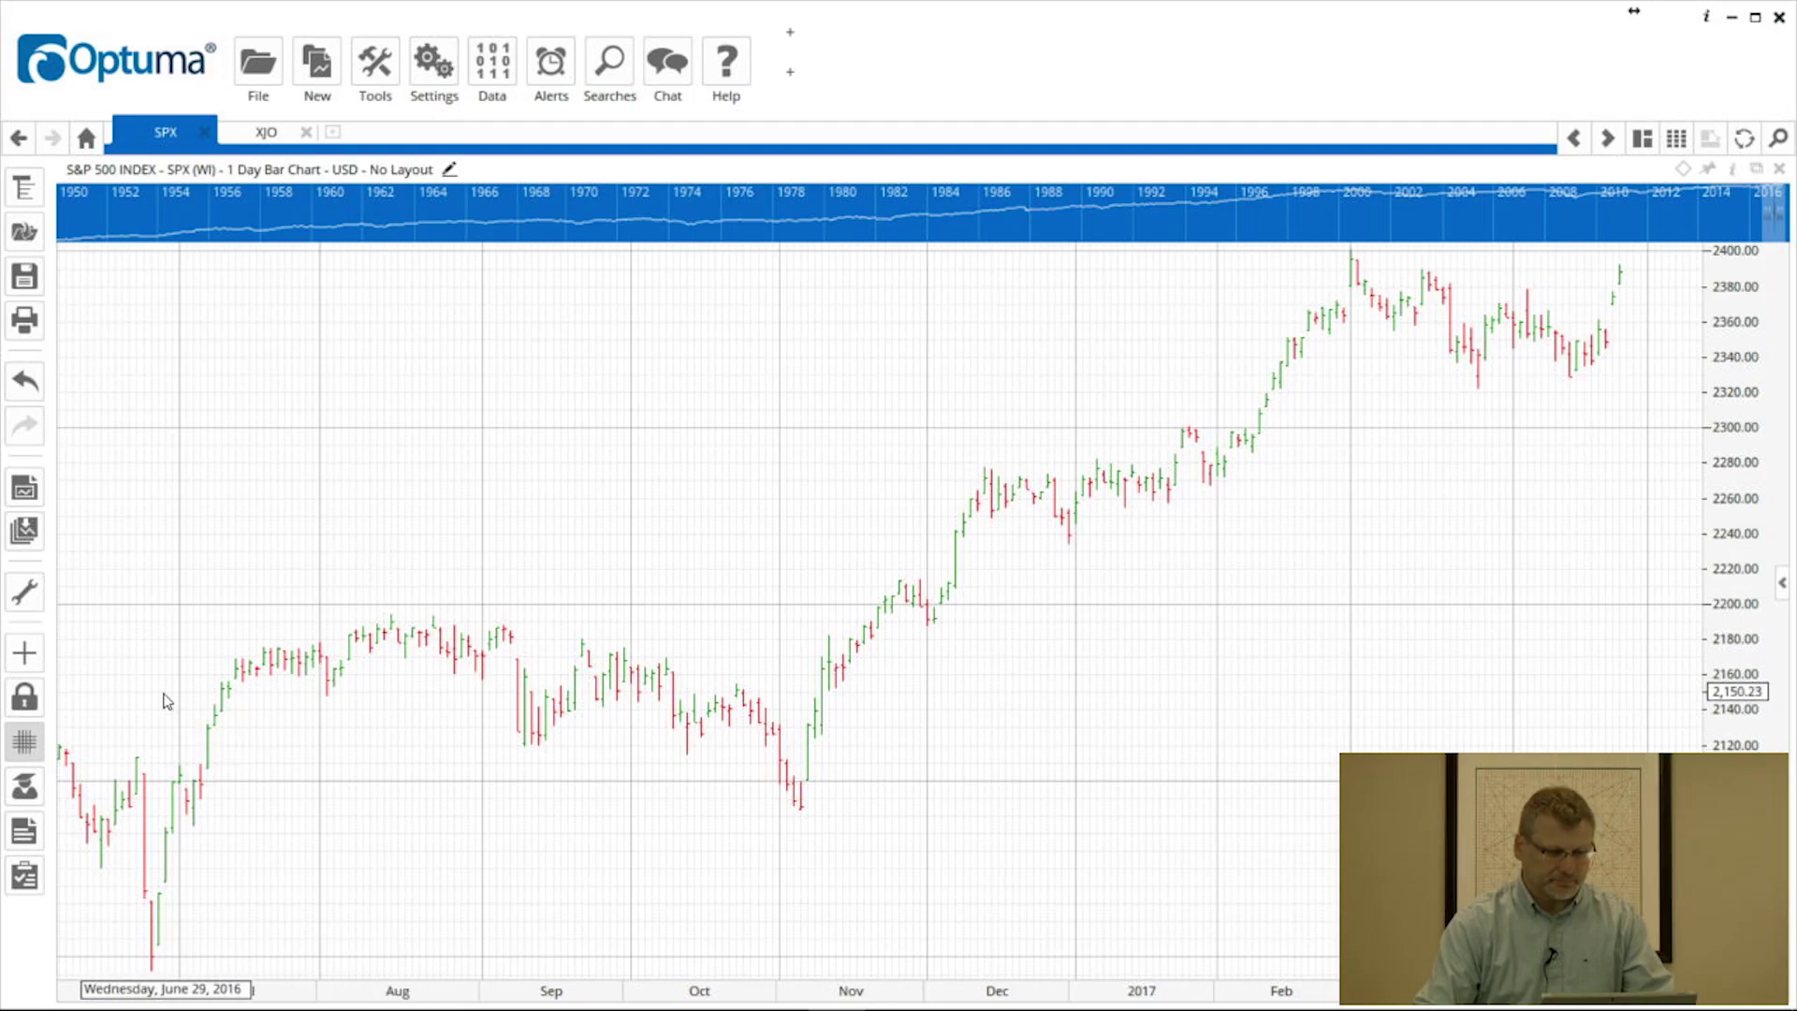
Run Training Mode from mid-2014, advancing nine bars, then turn training and grid lines off
{"action": "left_click", "coordinate": [24, 787]}
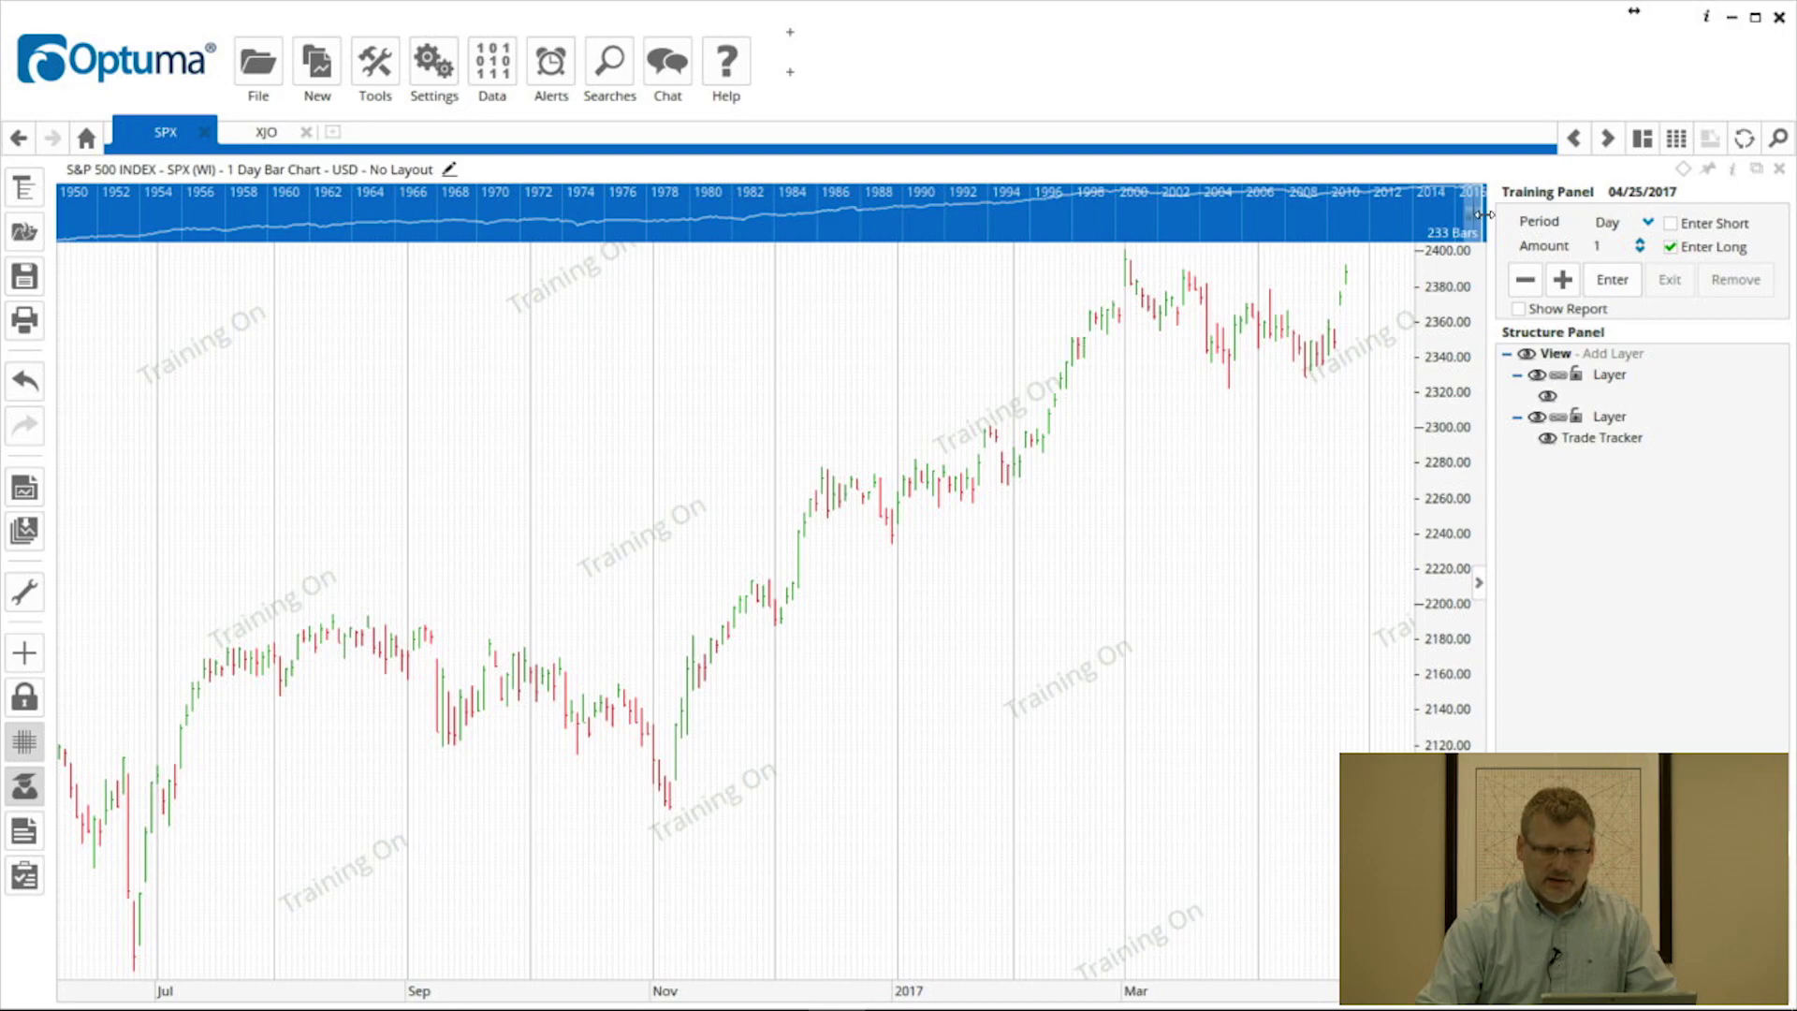
{"action": "left_click_drag", "start_coordinate": [1479, 215], "coordinate": [1427, 214]}
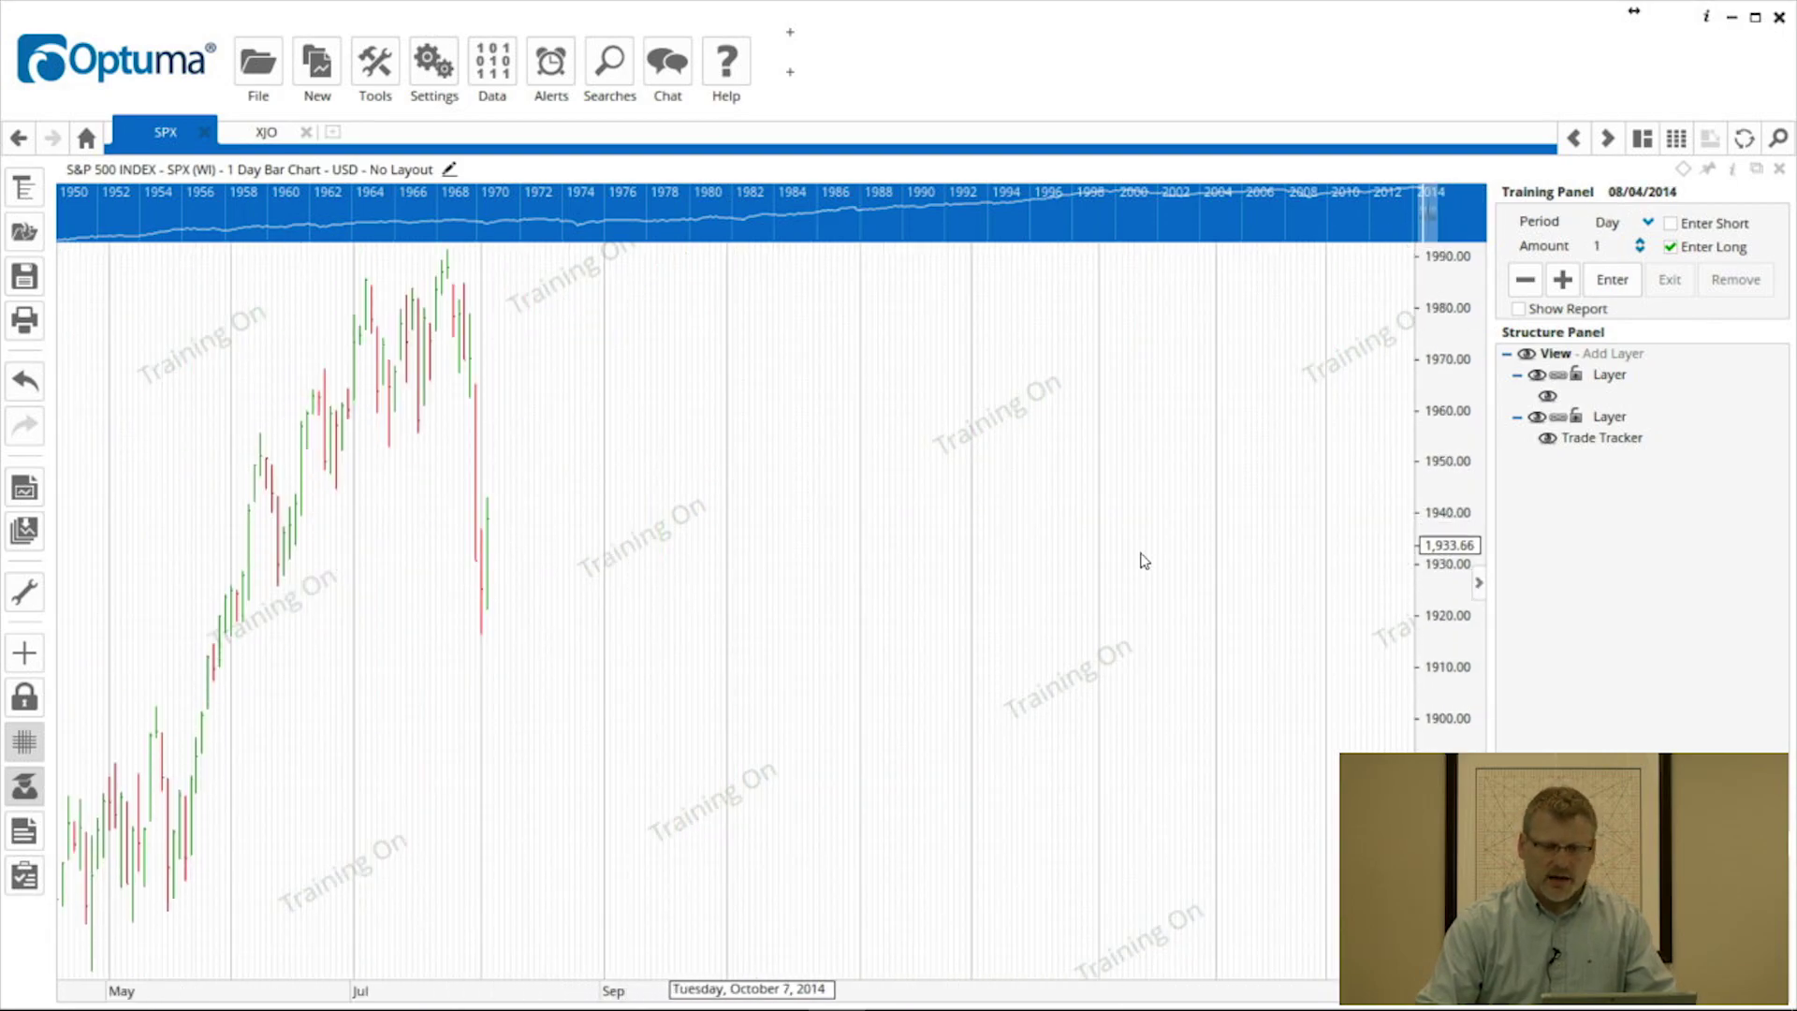
{"action": "left_click", "coordinate": [1562, 280]}
{"action": "left_click", "coordinate": [1562, 280]}
{"action": "left_click", "coordinate": [1562, 280]}
{"action": "left_click", "coordinate": [1562, 280]}
{"action": "left_click", "coordinate": [1562, 280]}
{"action": "left_click", "coordinate": [1562, 280]}
{"action": "left_click", "coordinate": [1562, 279]}
{"action": "left_click", "coordinate": [1562, 280]}
{"action": "left_click", "coordinate": [1562, 280]}
{"action": "left_click", "coordinate": [1562, 280]}
{"action": "left_click", "coordinate": [1562, 280]}
{"action": "left_click", "coordinate": [1562, 279]}
{"action": "left_click", "coordinate": [1562, 280]}
{"action": "left_click", "coordinate": [1562, 280]}
{"action": "left_click", "coordinate": [1562, 280]}
{"action": "left_click", "coordinate": [1562, 280]}
{"action": "left_click", "coordinate": [1561, 279]}
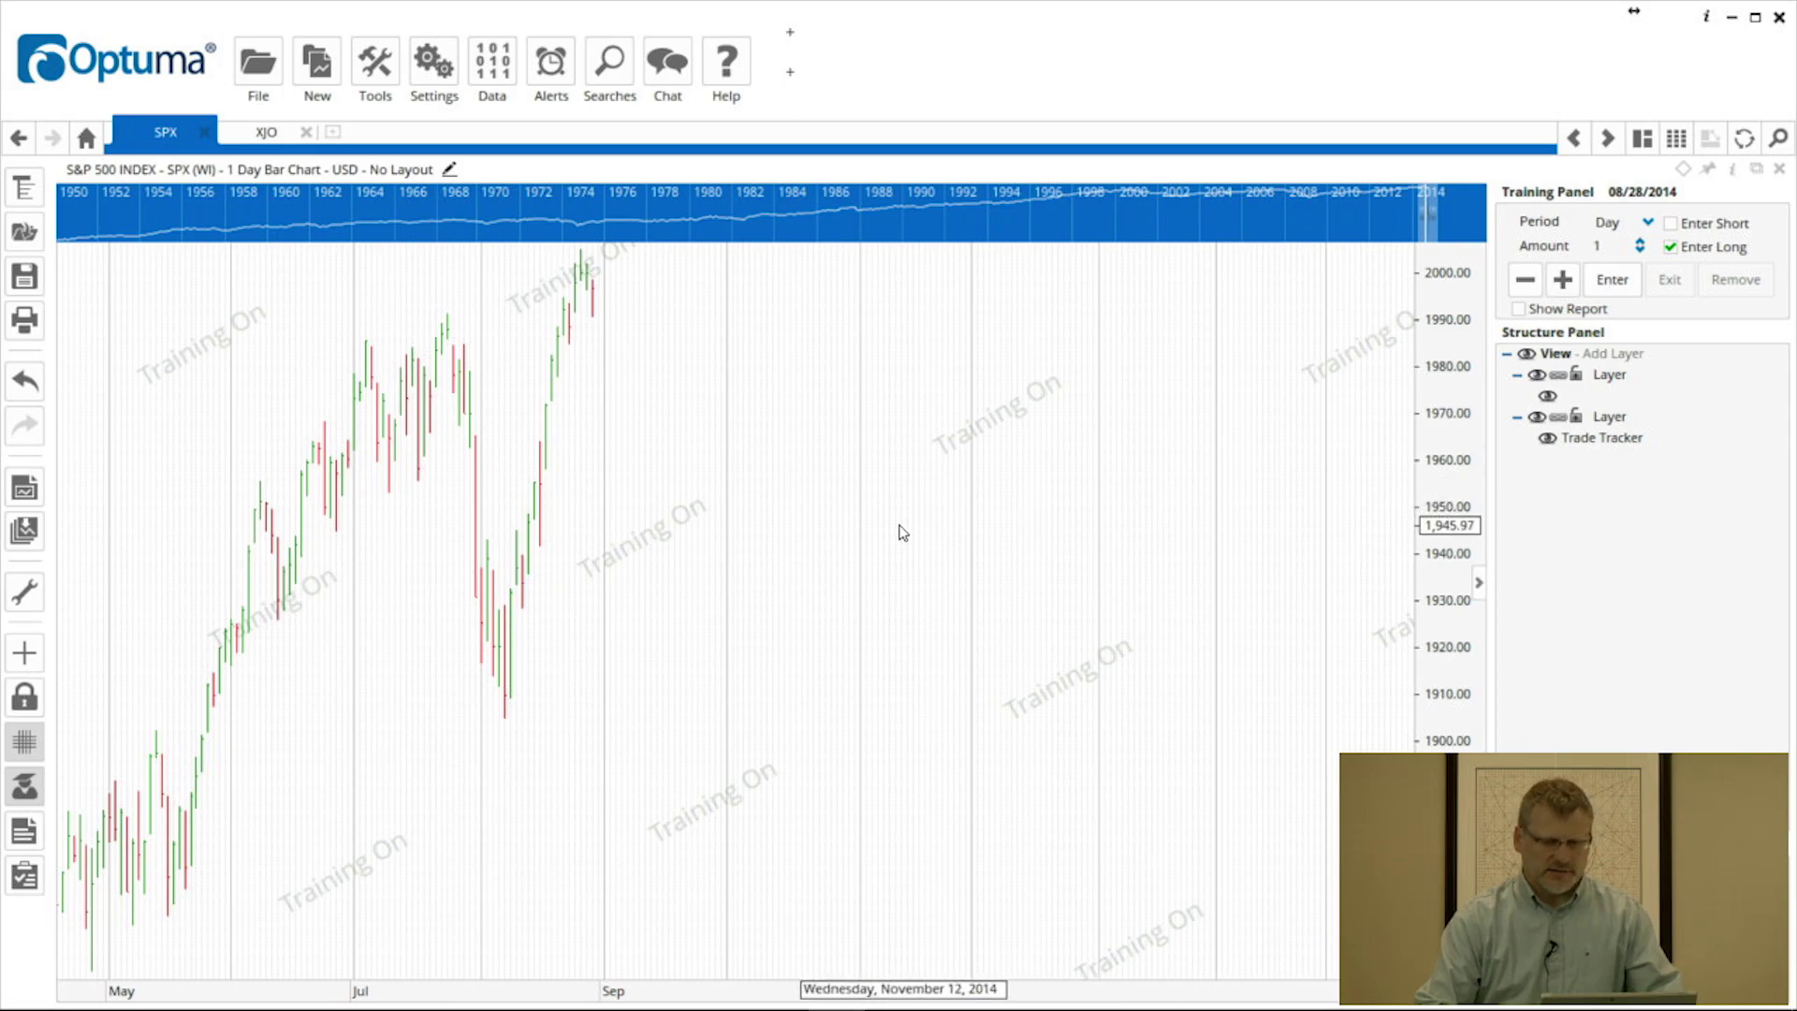
{"action": "left_click", "coordinate": [31, 793]}
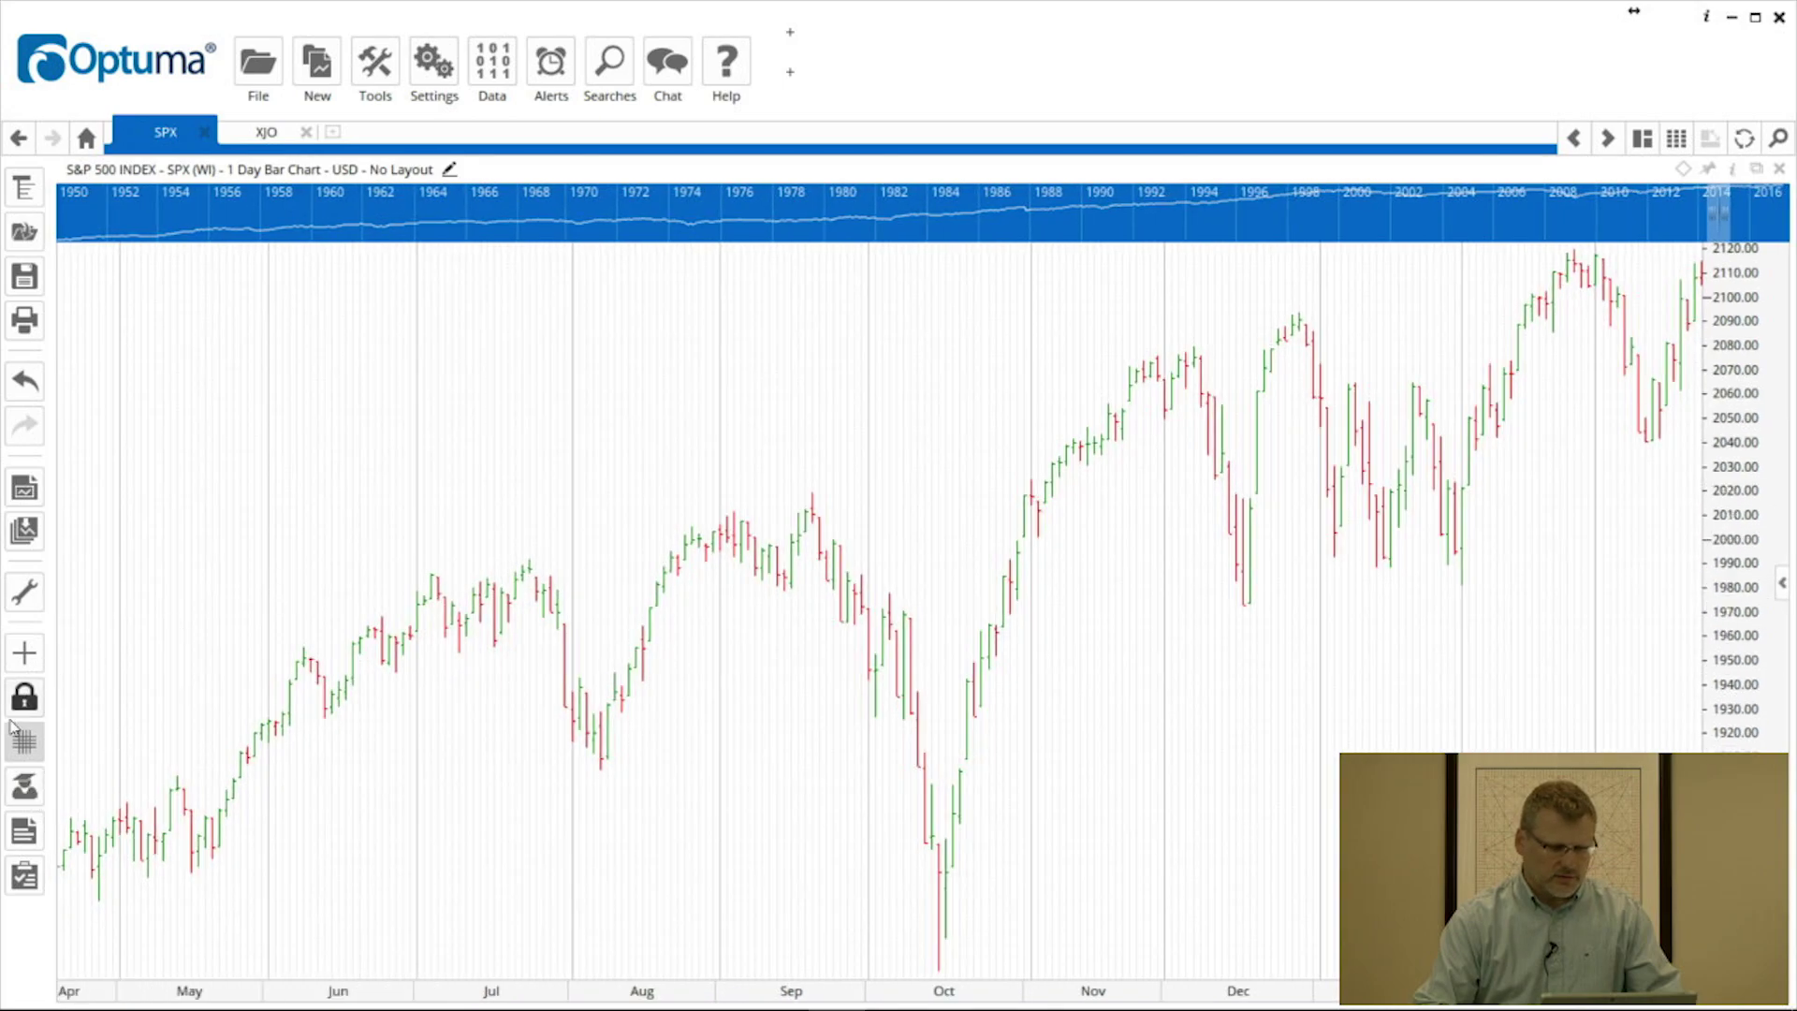
{"action": "left_click", "coordinate": [24, 742]}
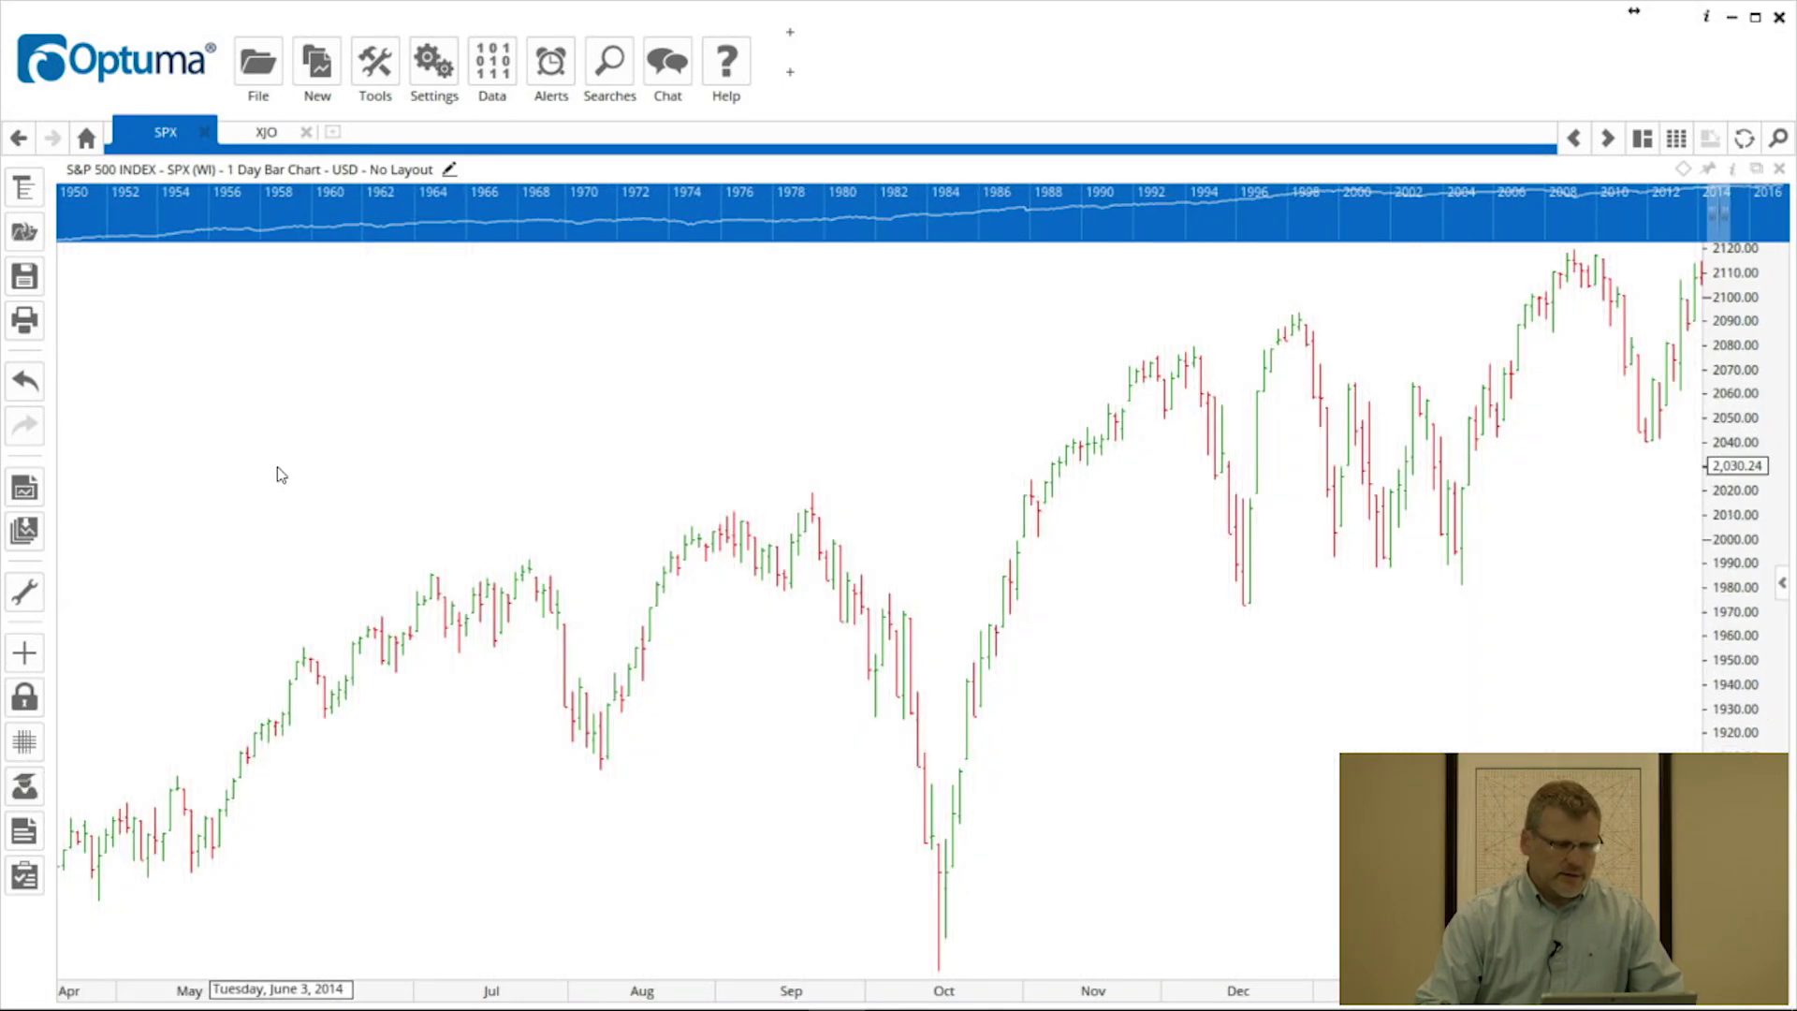
Review the File and New menus, then bring up the Tools browser
{"action": "left_click", "coordinate": [271, 72]}
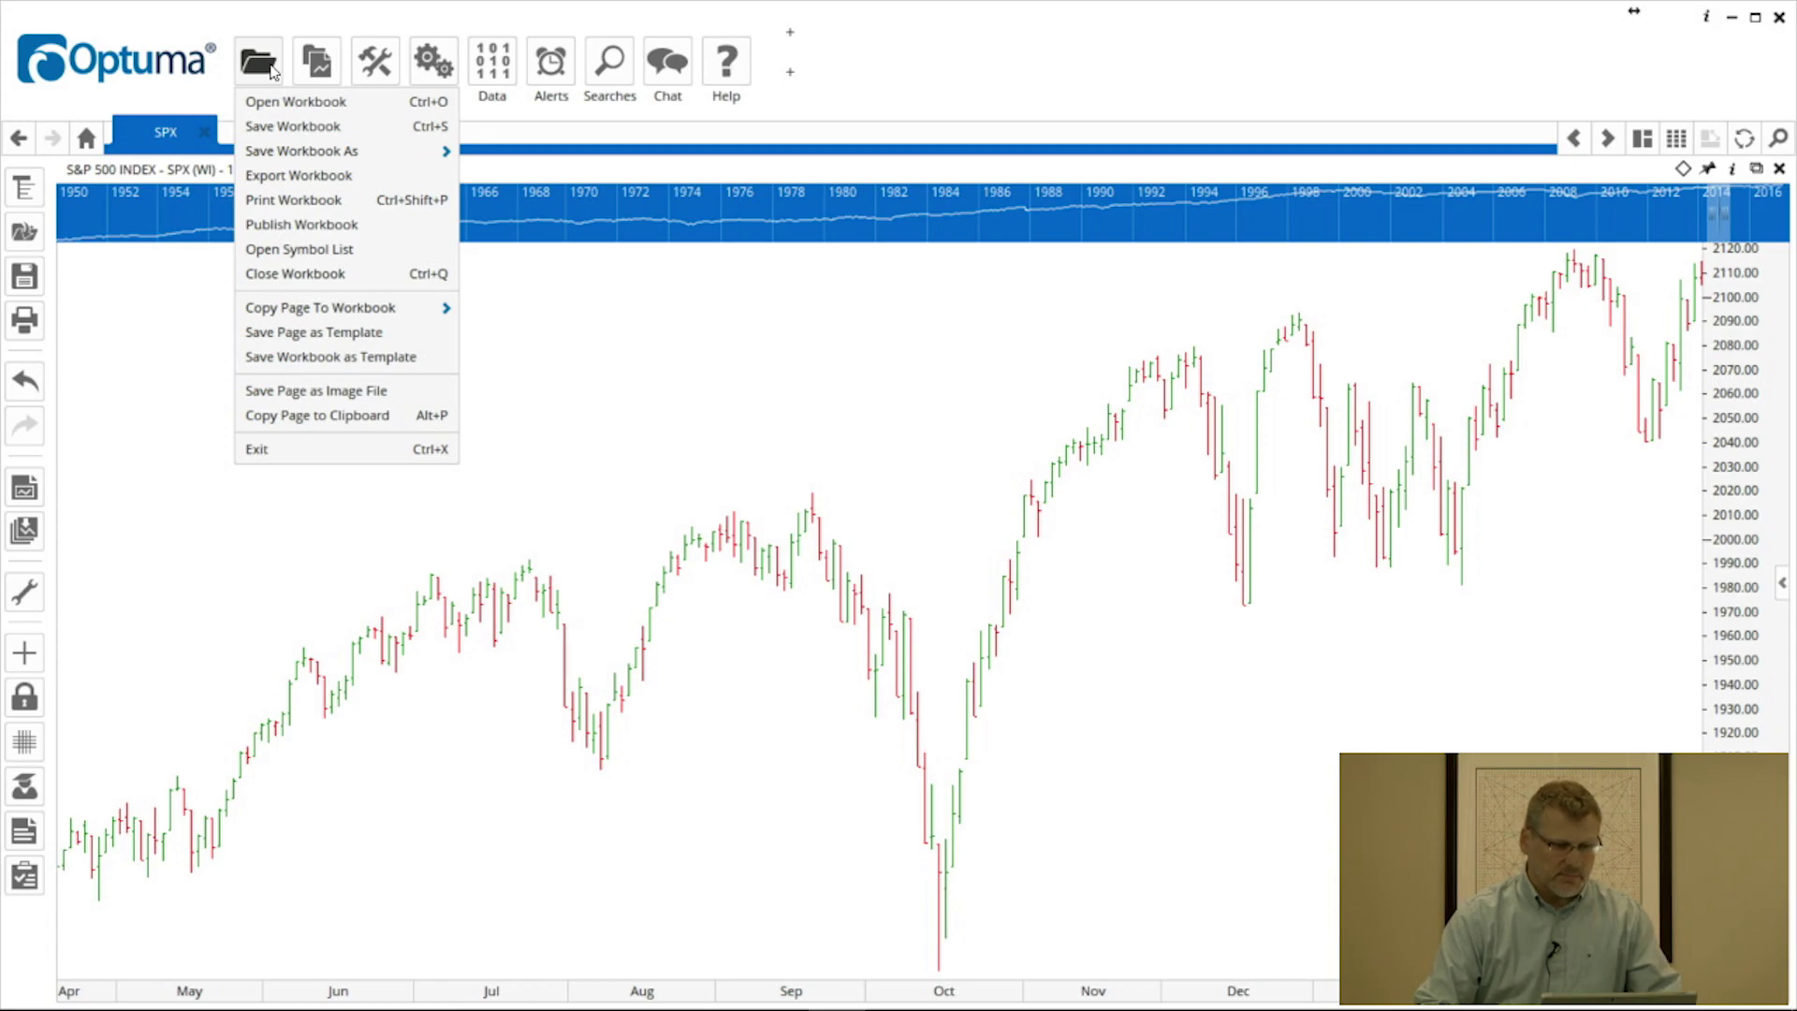
{"action": "left_click", "coordinate": [339, 73]}
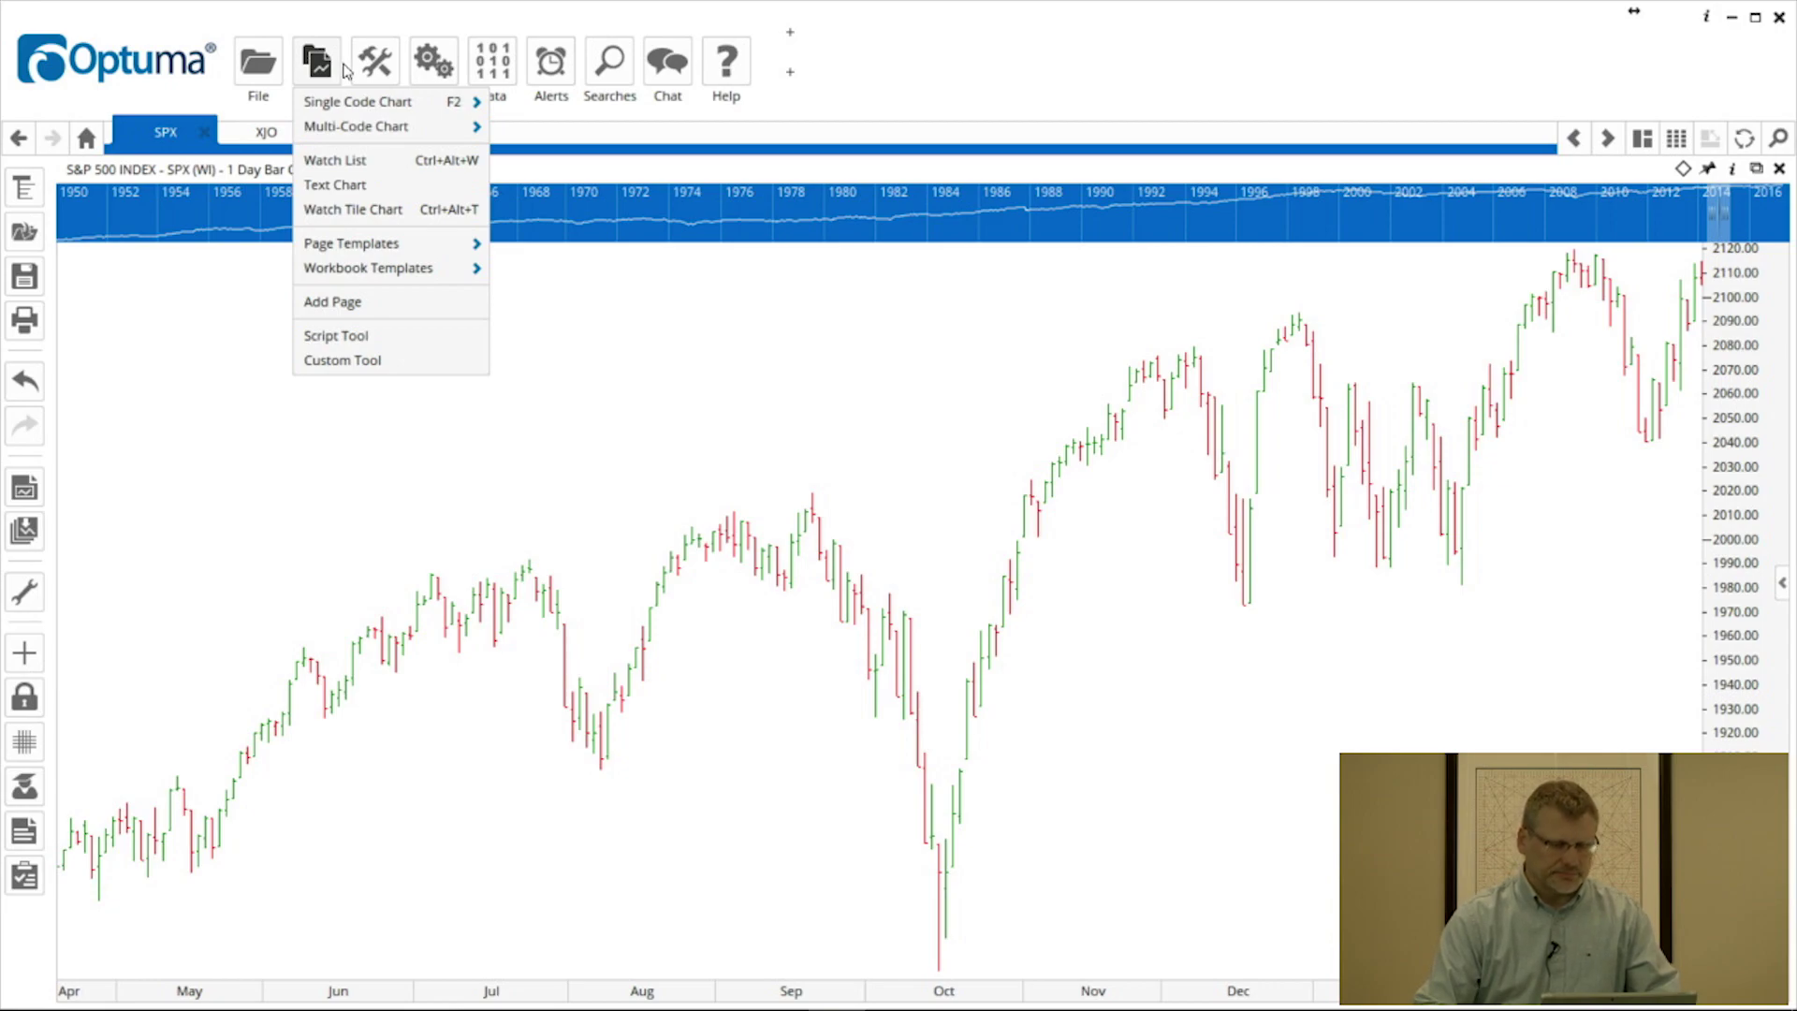
{"action": "left_click", "coordinate": [385, 75]}
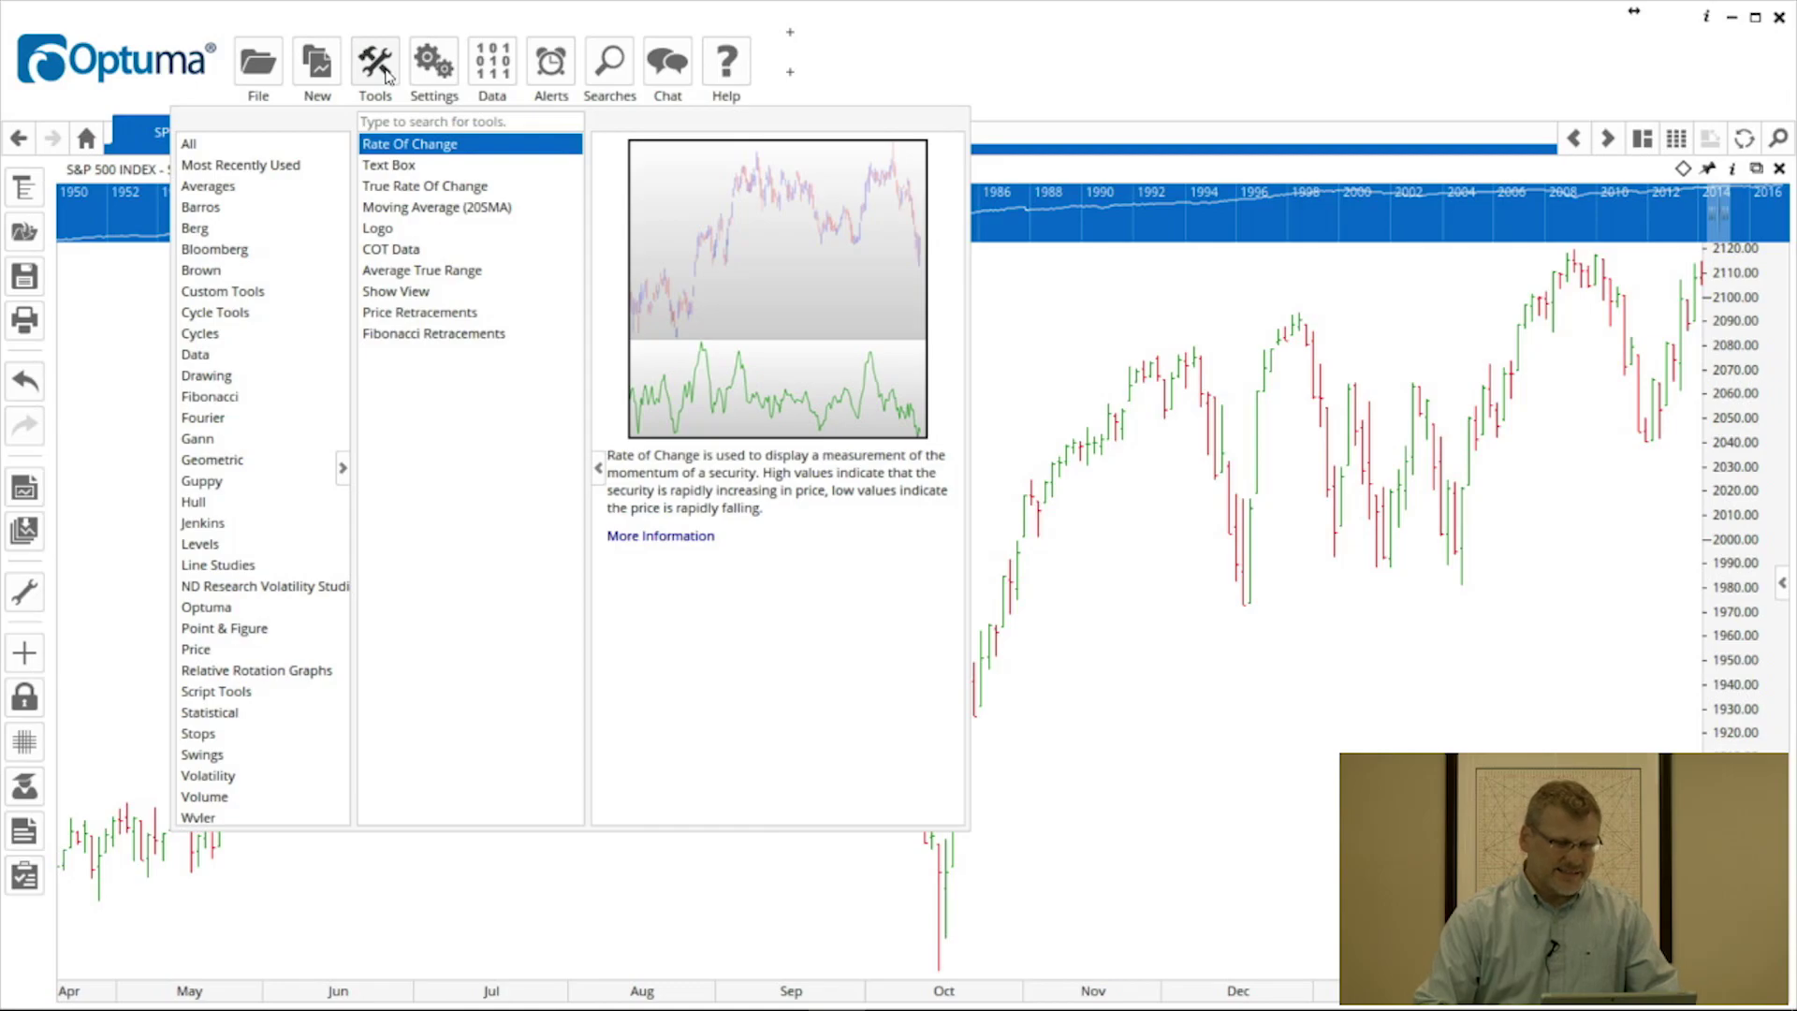
Browse all tools and the Fibonacci category, then close the tools browser and open Settings
{"action": "left_click", "coordinate": [256, 150]}
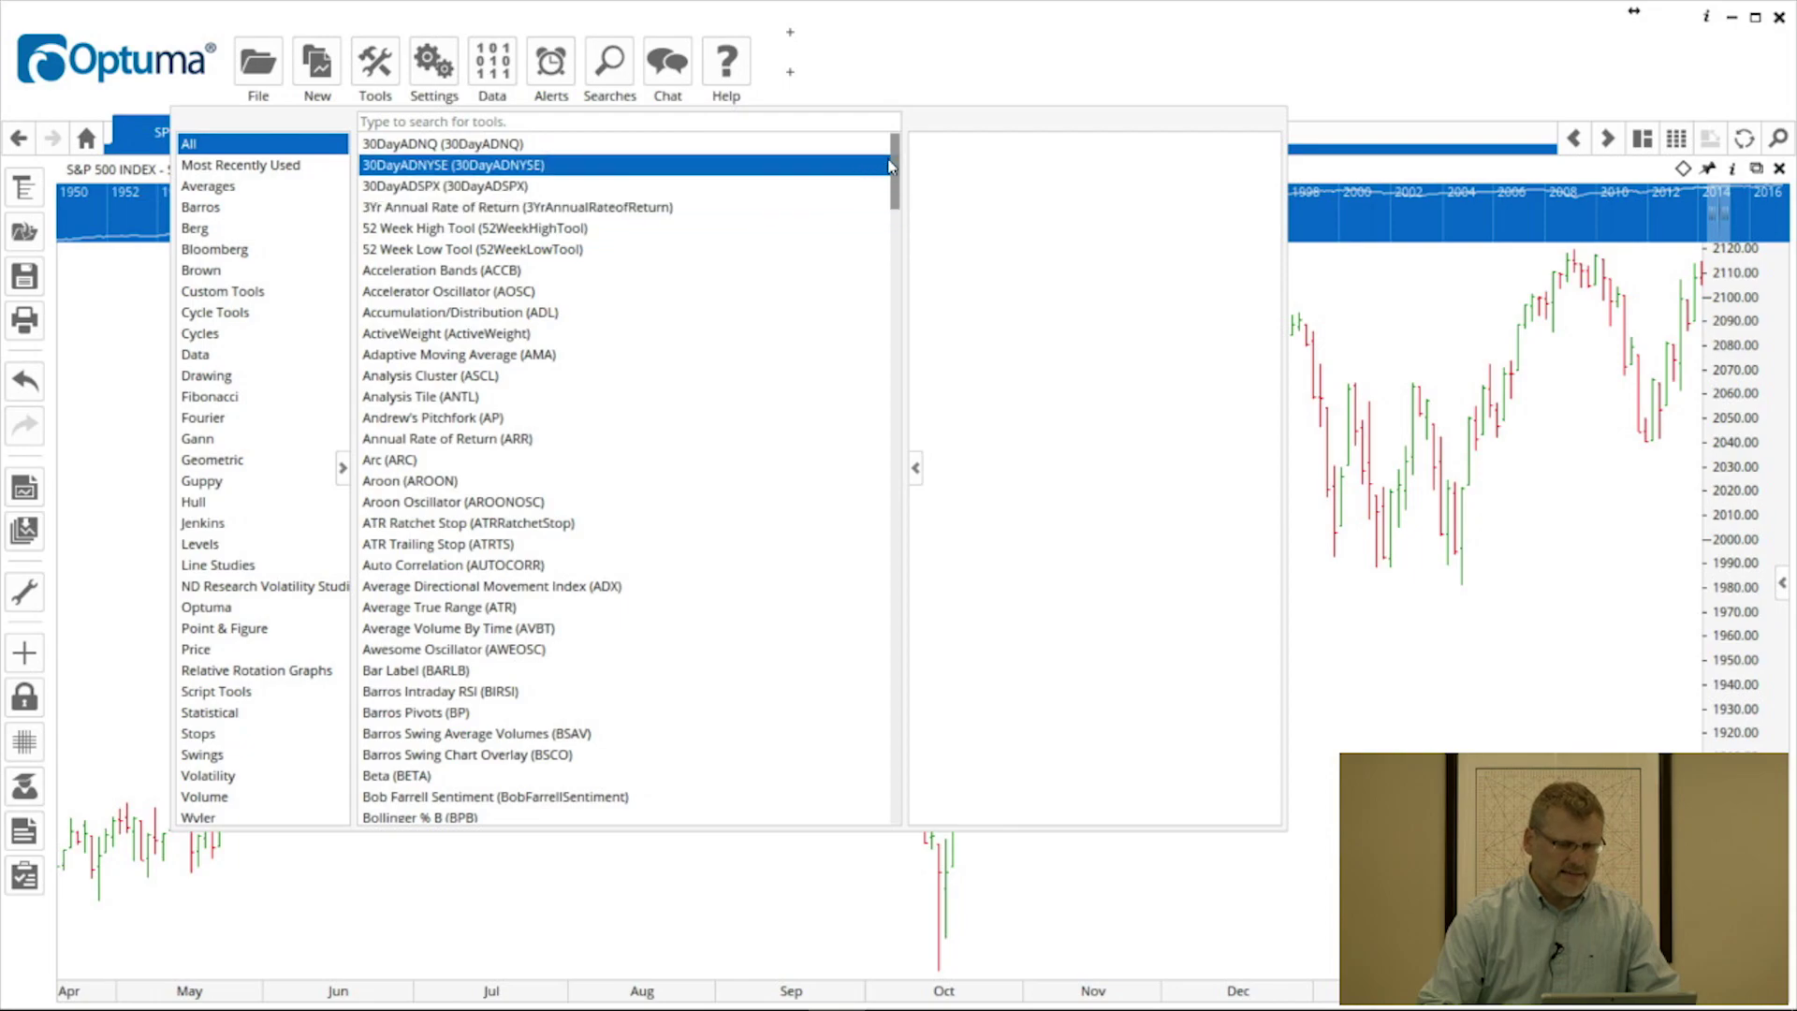
{"action": "left_click_drag", "start_coordinate": [895, 161], "coordinate": [896, 163]}
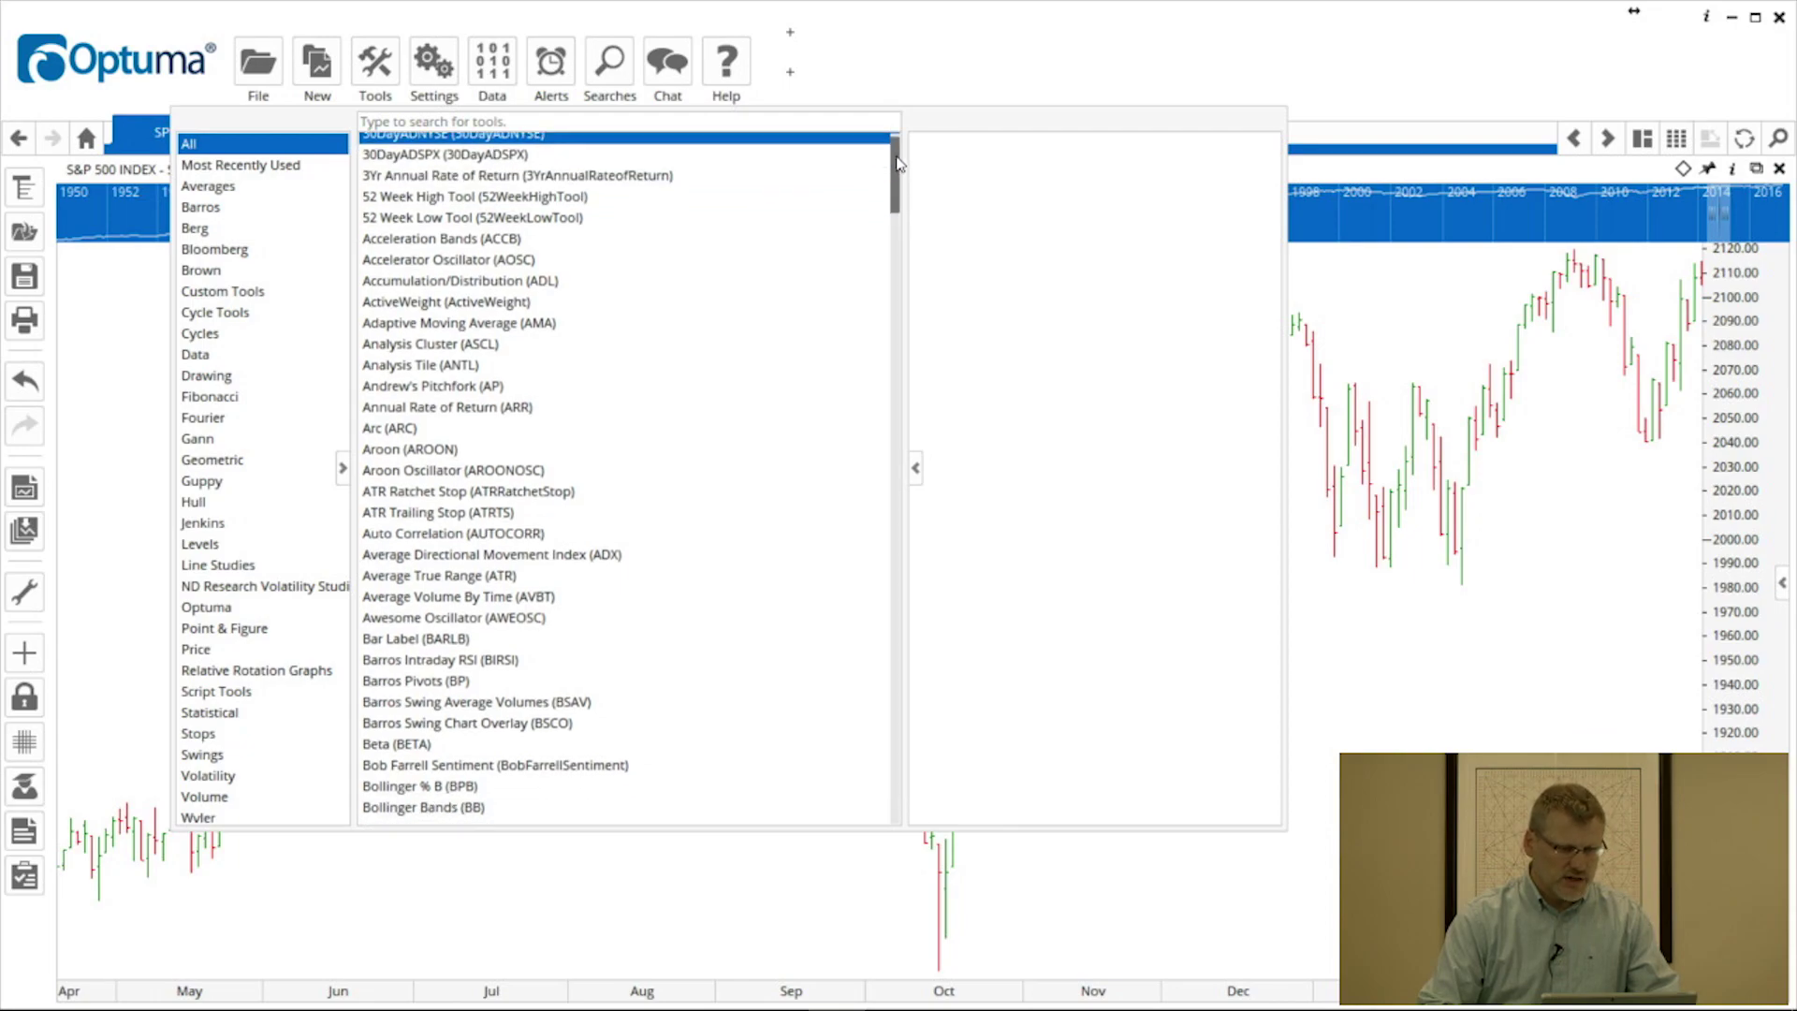
{"action": "mouse_move", "coordinate": [894, 173]}
{"action": "left_mouse_down"}
{"action": "mouse_move", "coordinate": [895, 459]}
{"action": "mouse_move", "coordinate": [892, 150]}
{"action": "left_mouse_up"}
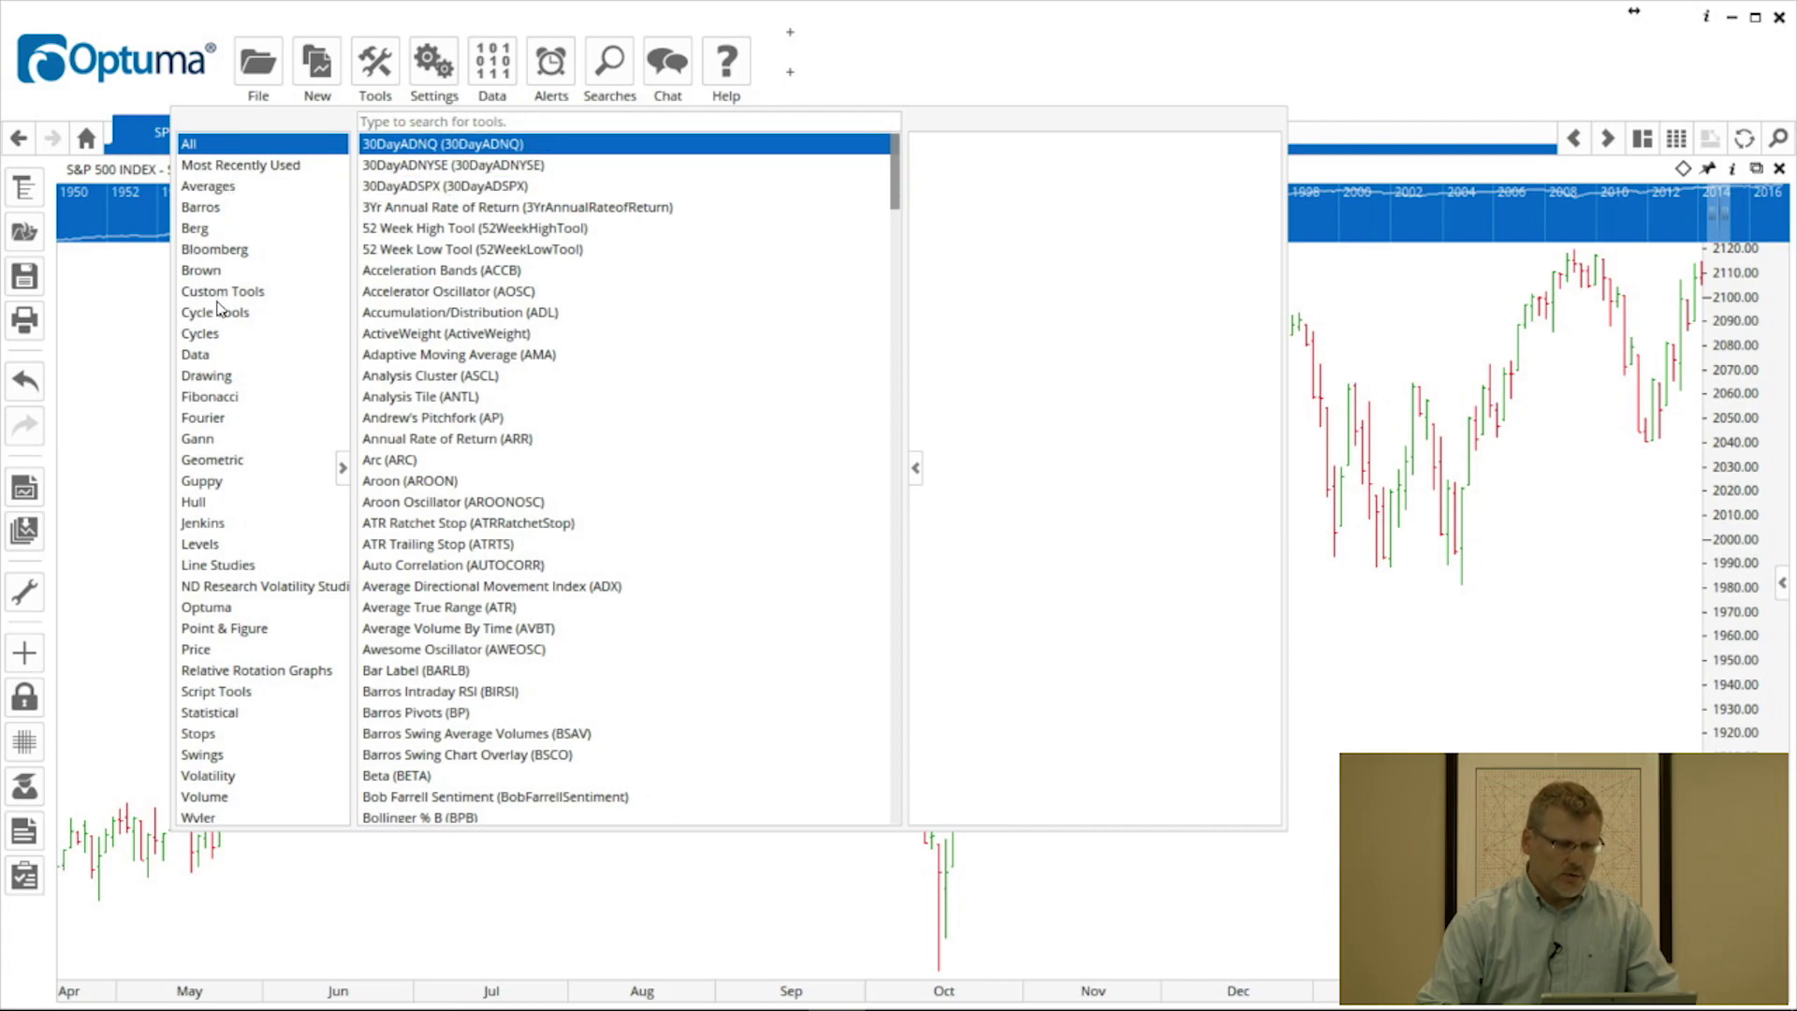
{"action": "left_click", "coordinate": [210, 402]}
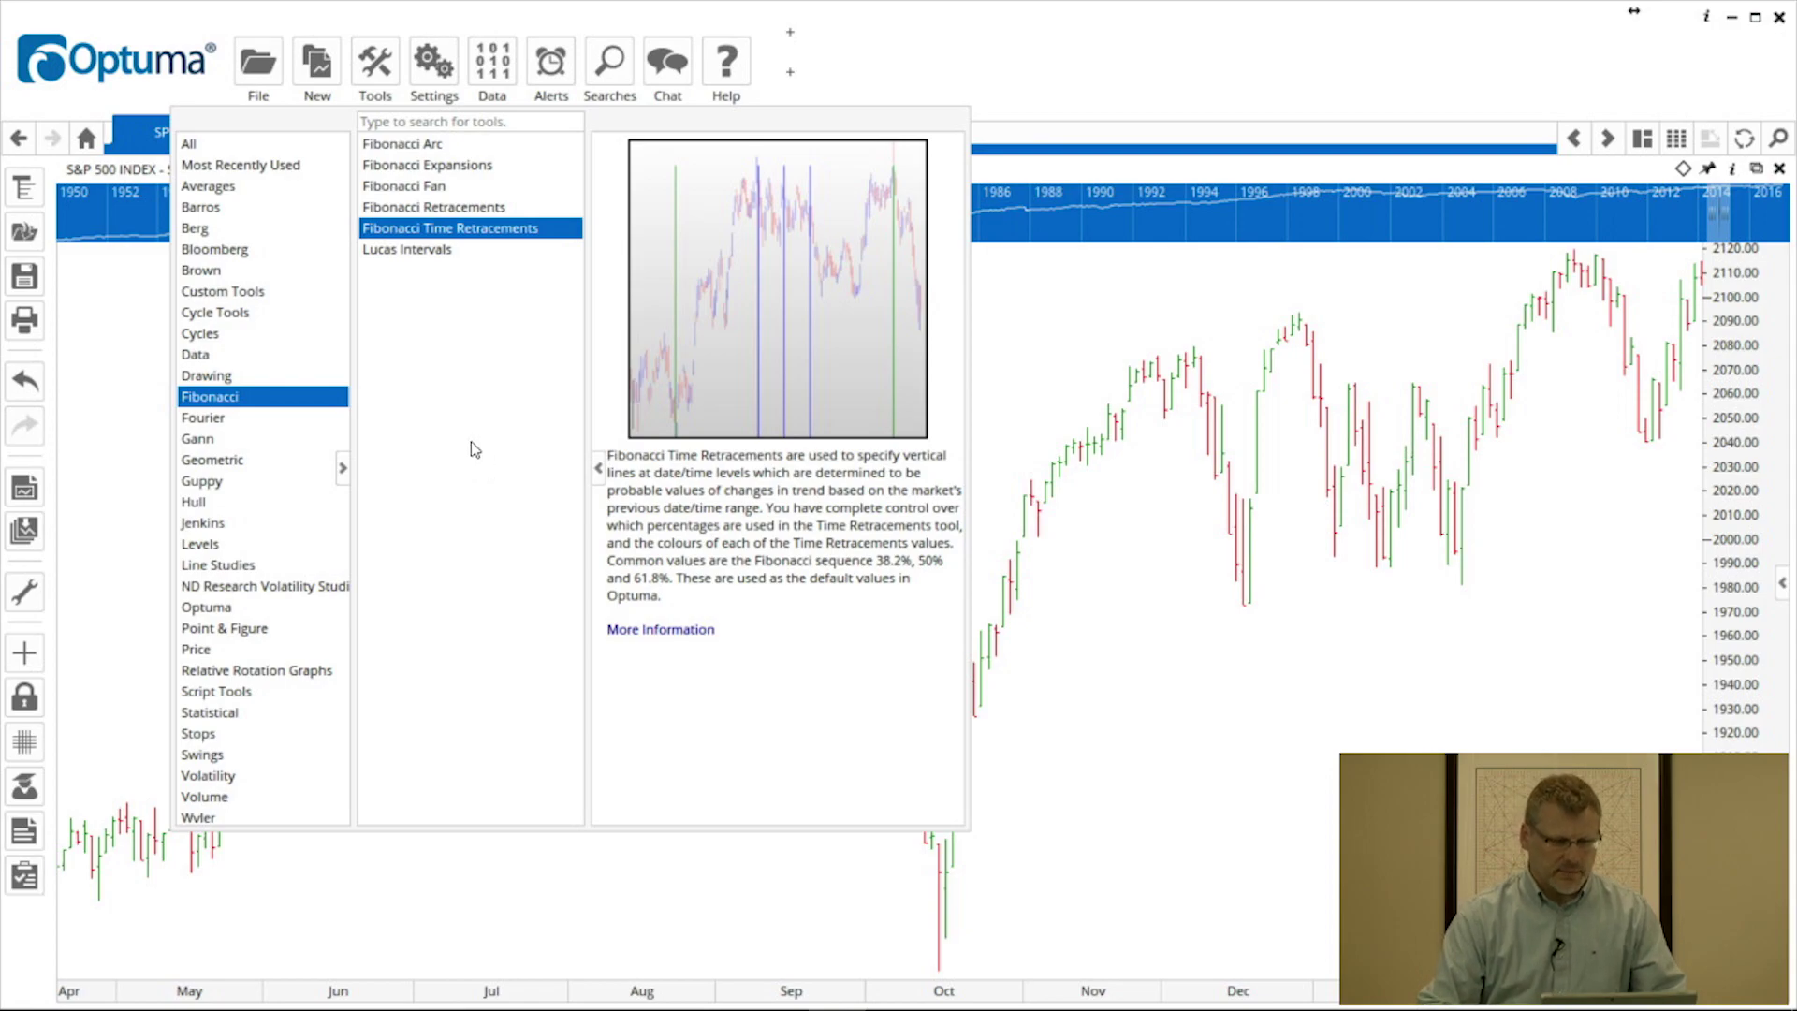
{"action": "left_click", "coordinate": [888, 62]}
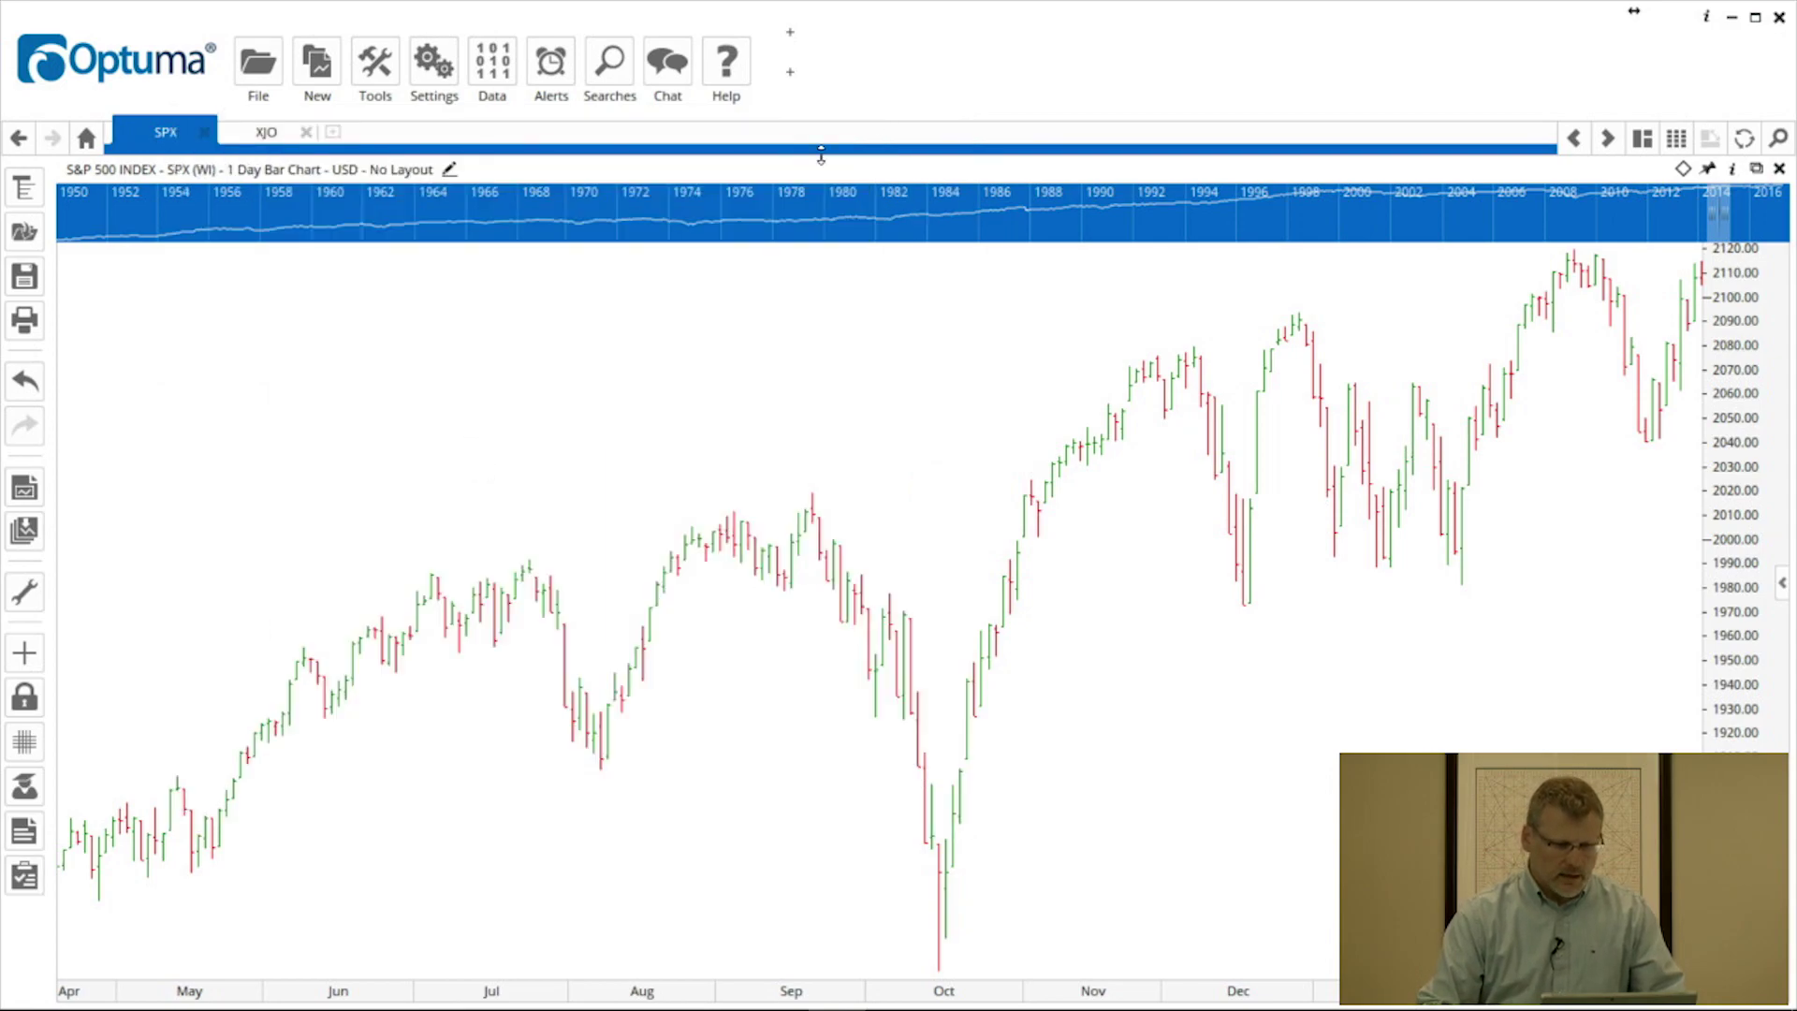
{"action": "left_click", "coordinate": [430, 73]}
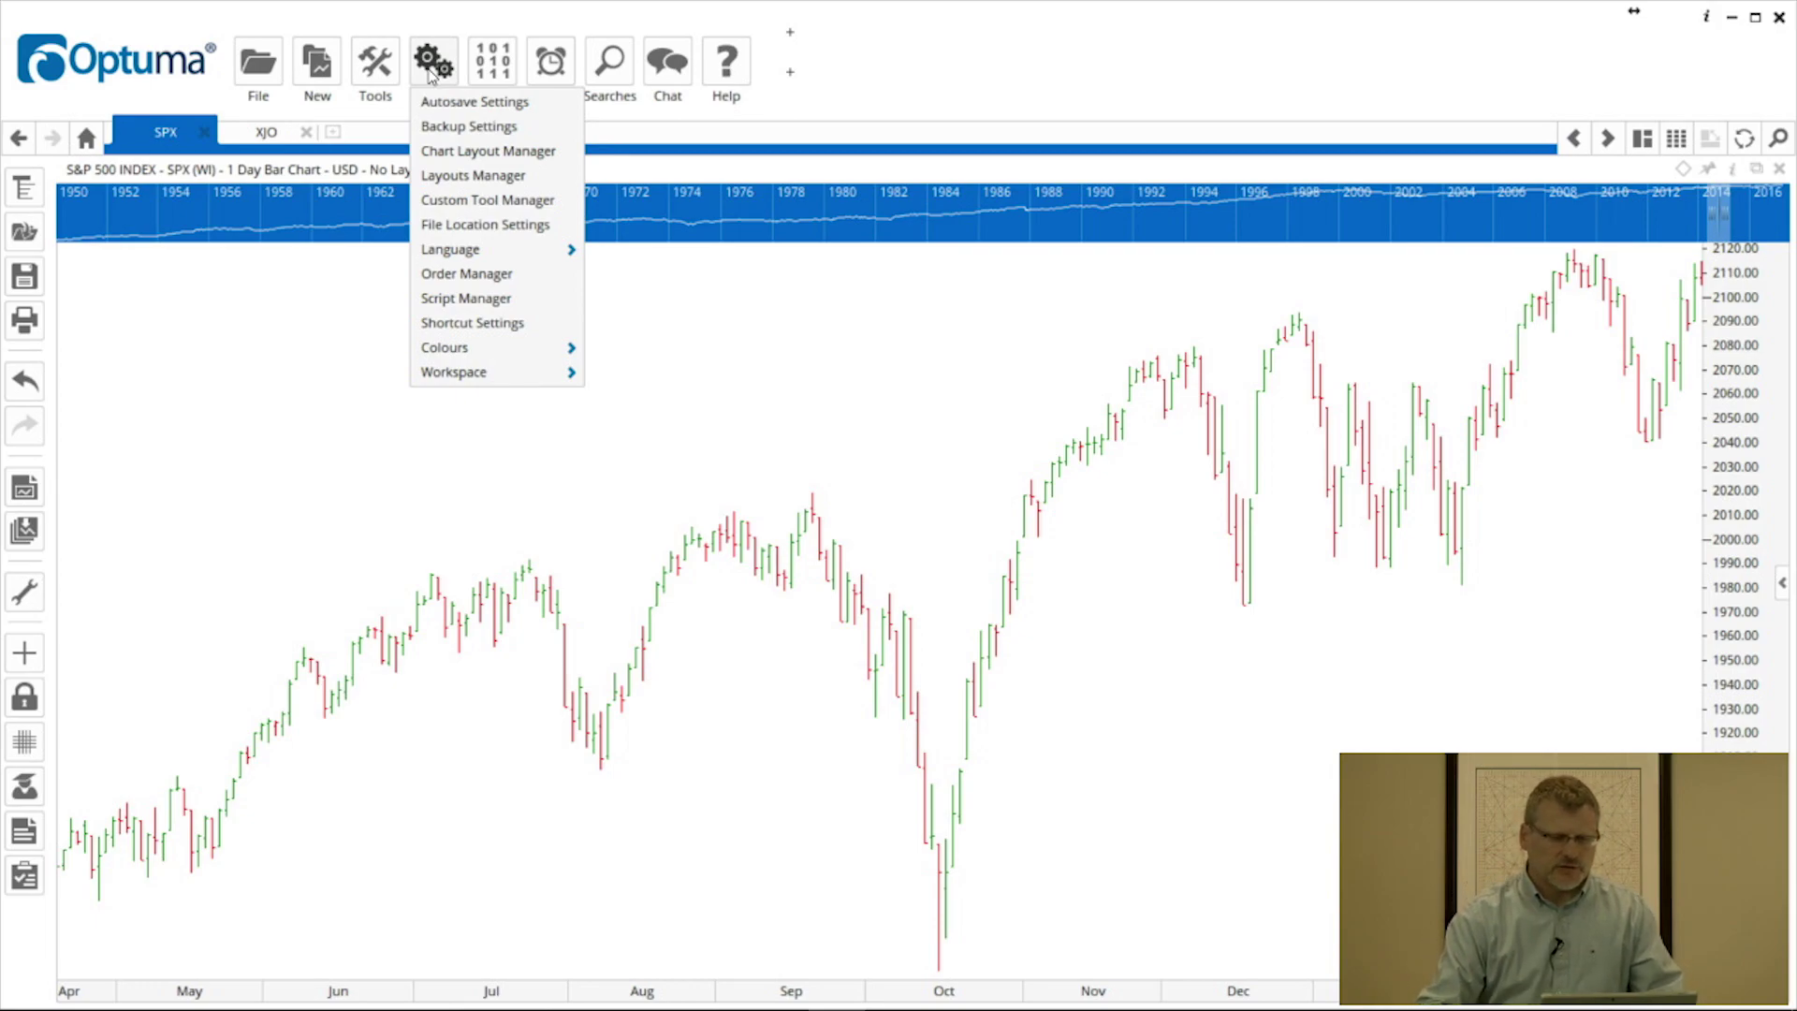
Close the Settings menu and view the Data menu's Exchanges and Data Providers submenus
{"action": "left_click", "coordinate": [781, 311]}
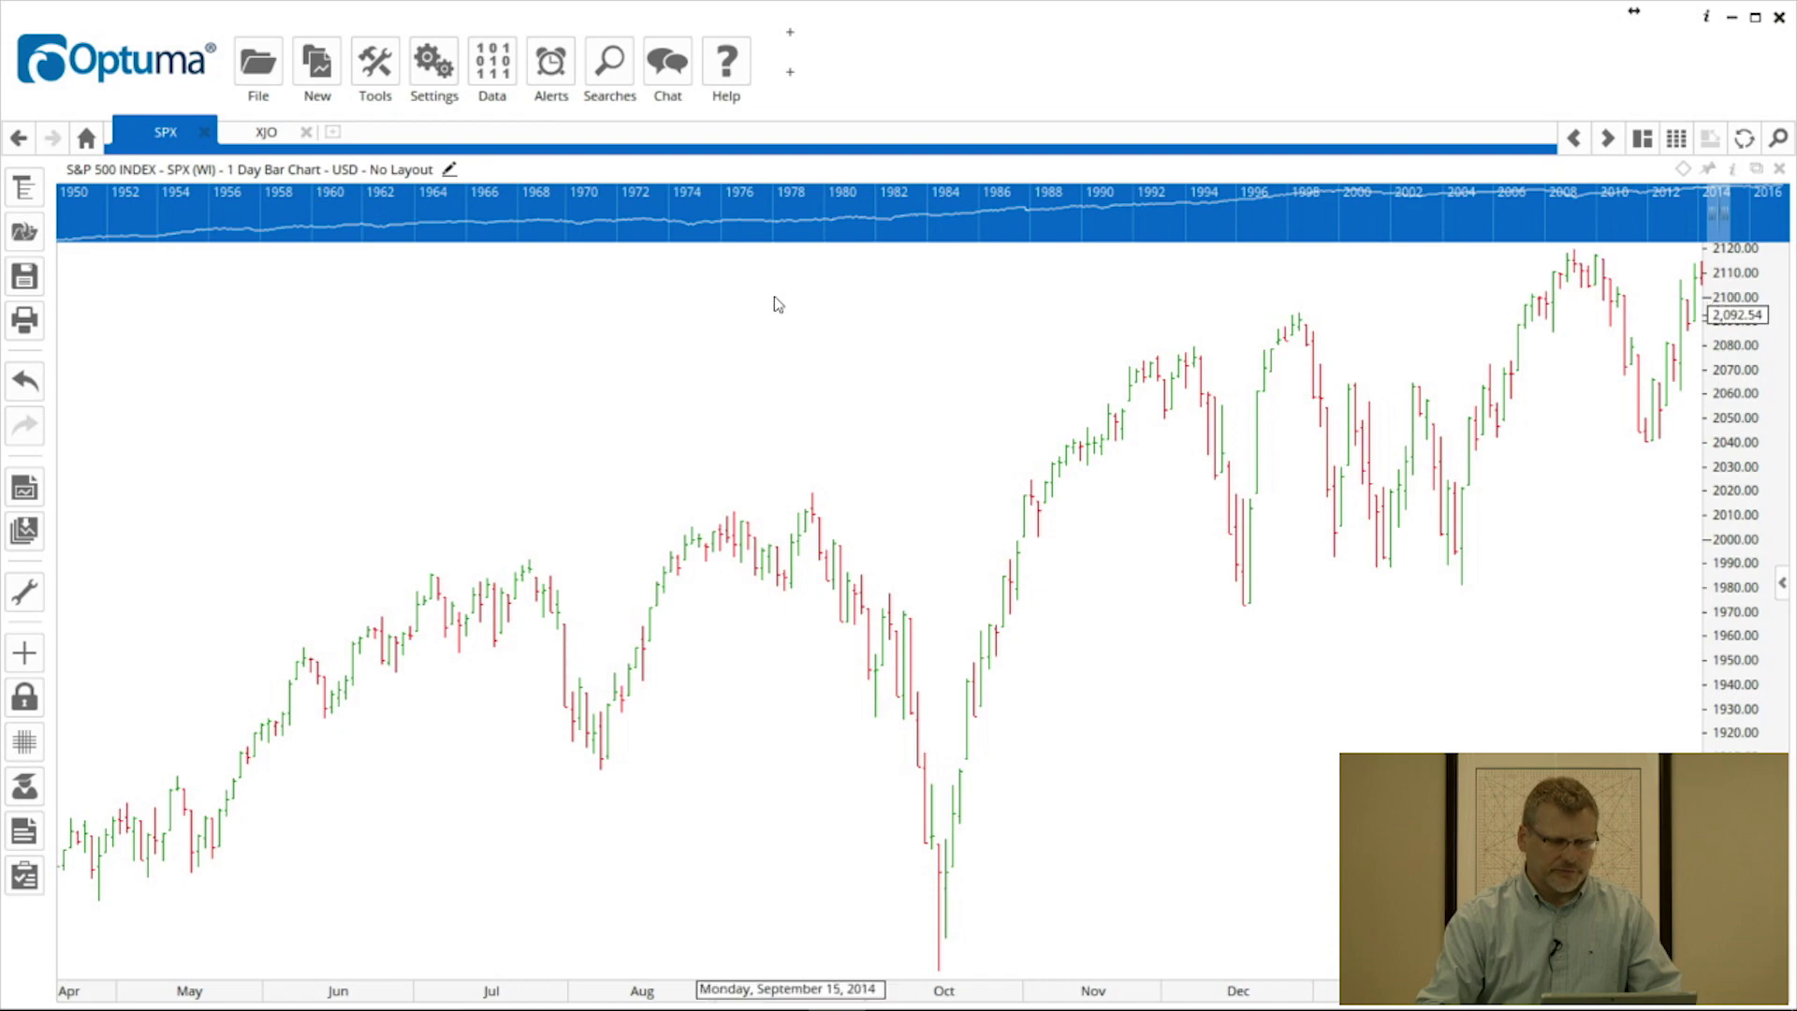
{"action": "left_click", "coordinate": [505, 63]}
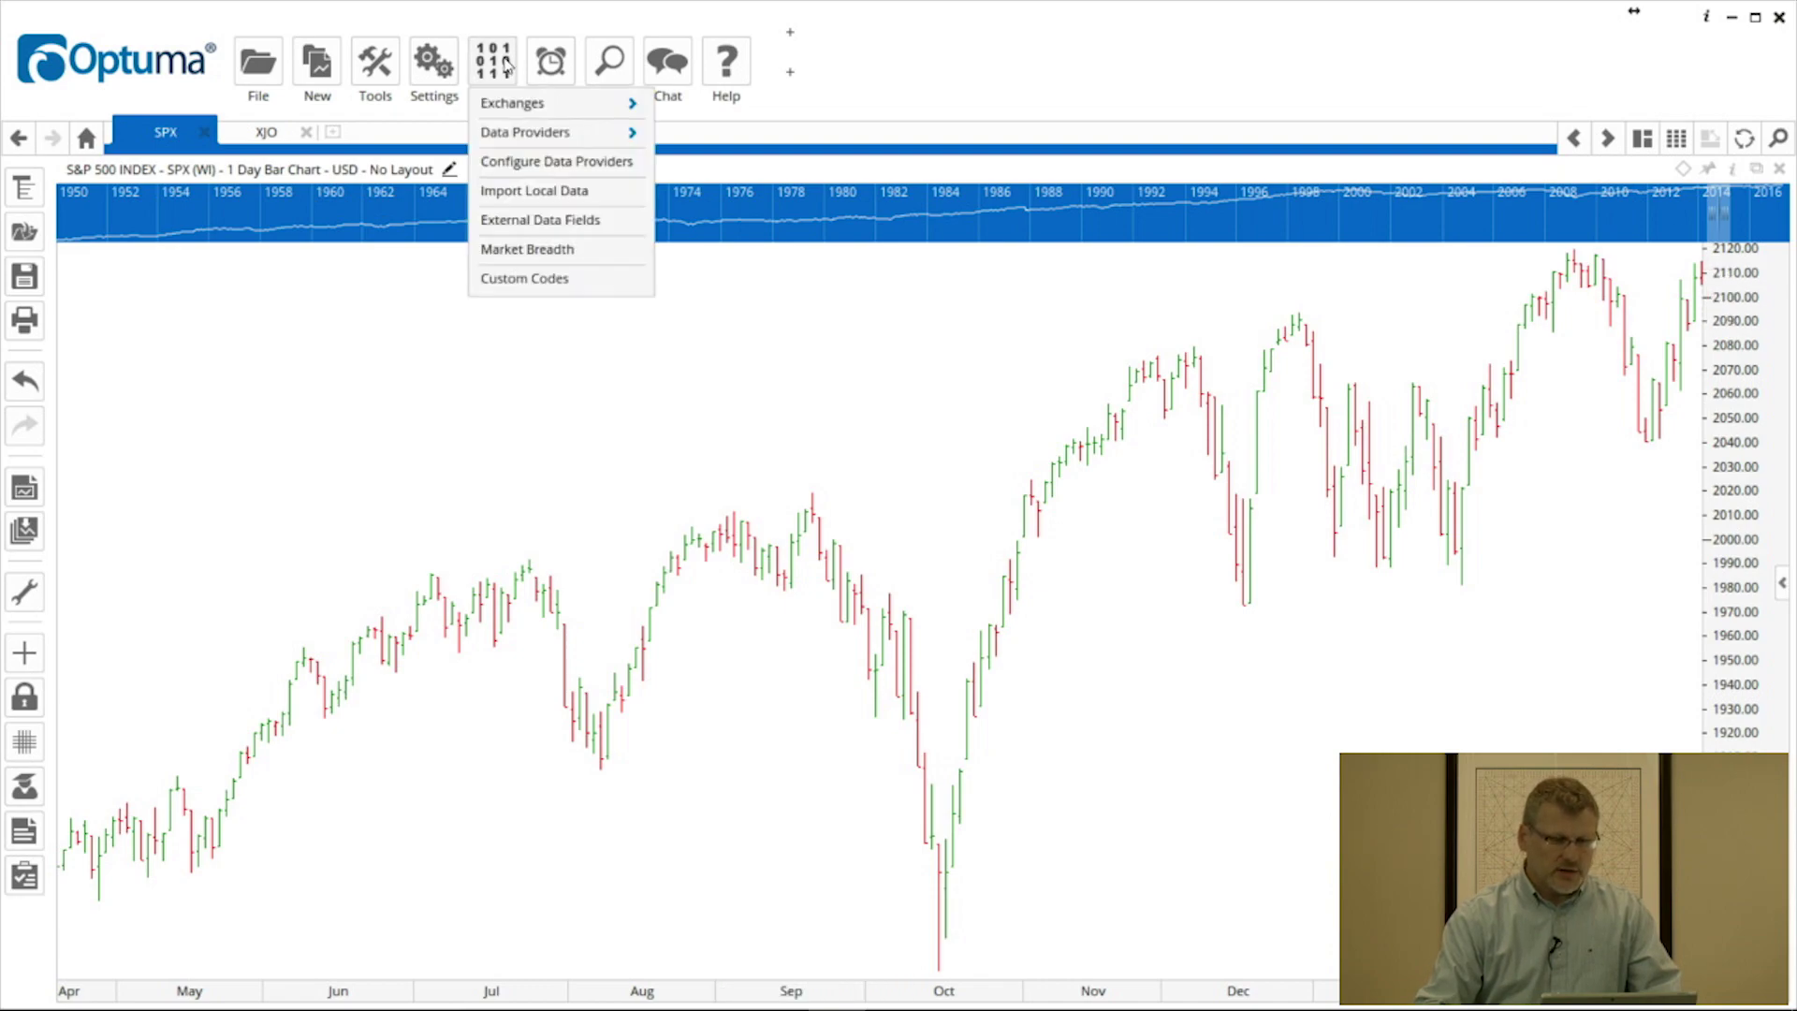
{"action": "mouse_move", "coordinate": [539, 110]}
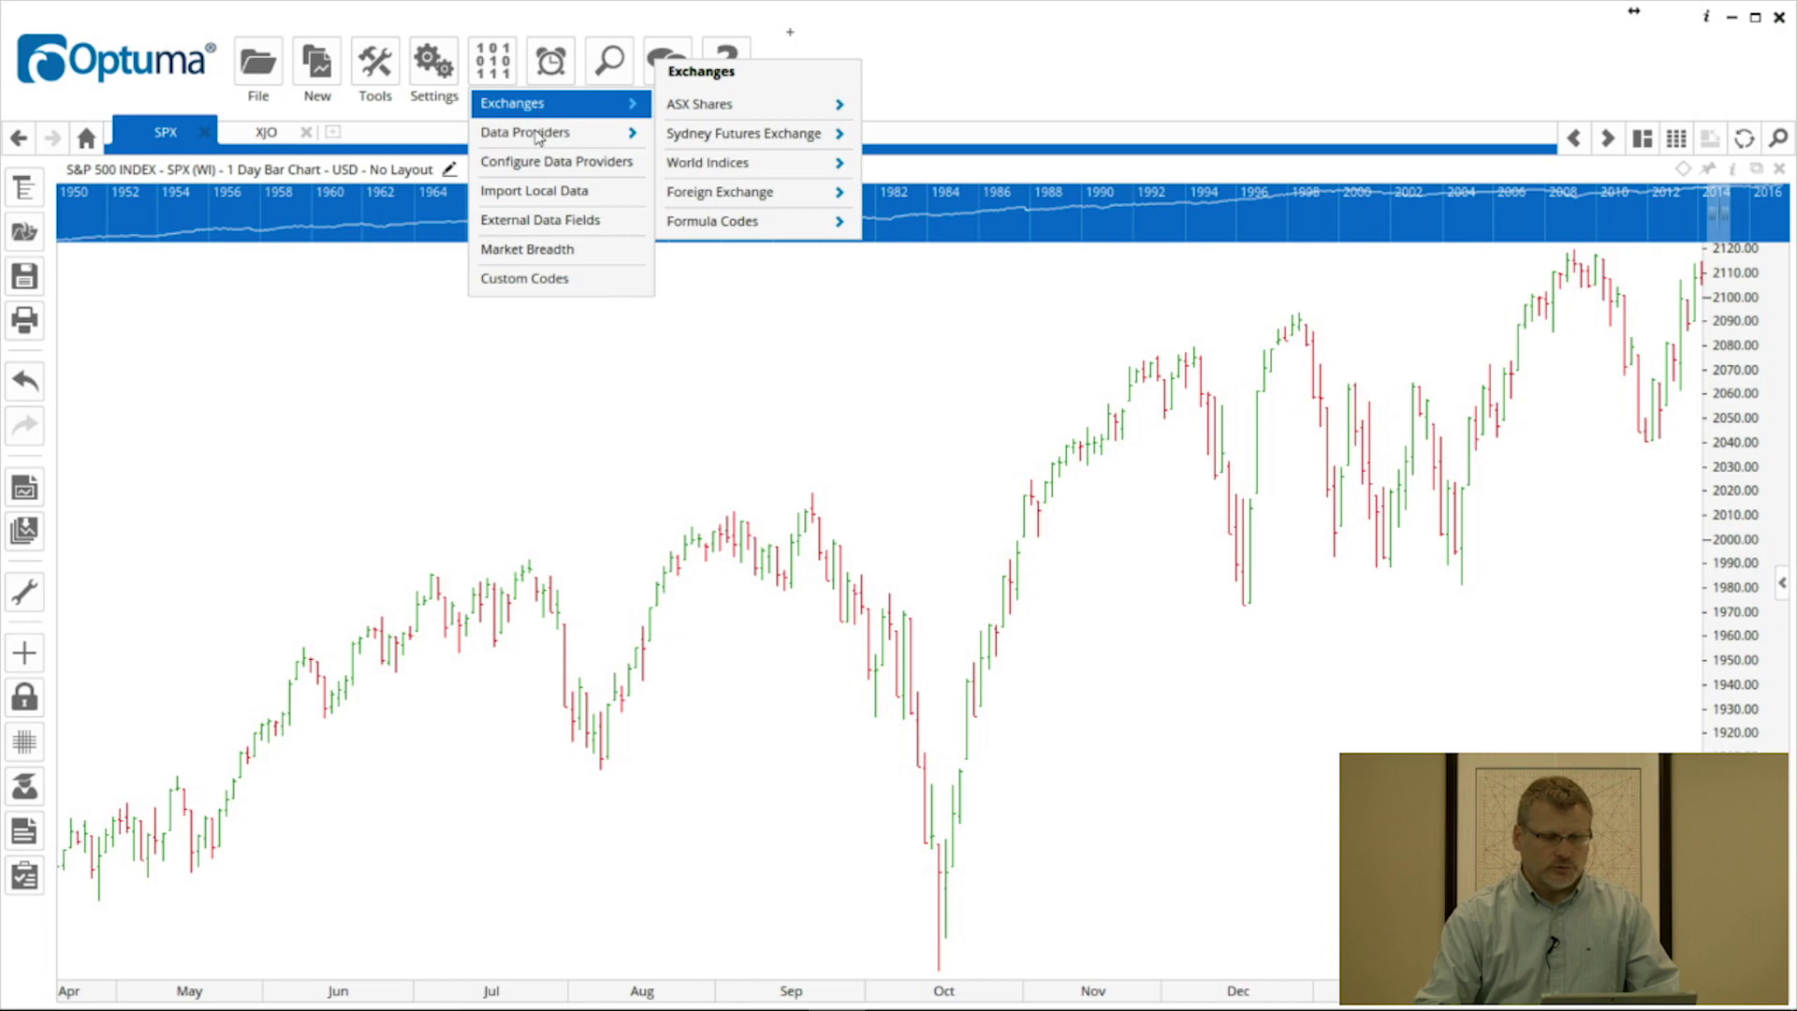
{"action": "mouse_move", "coordinate": [538, 137]}
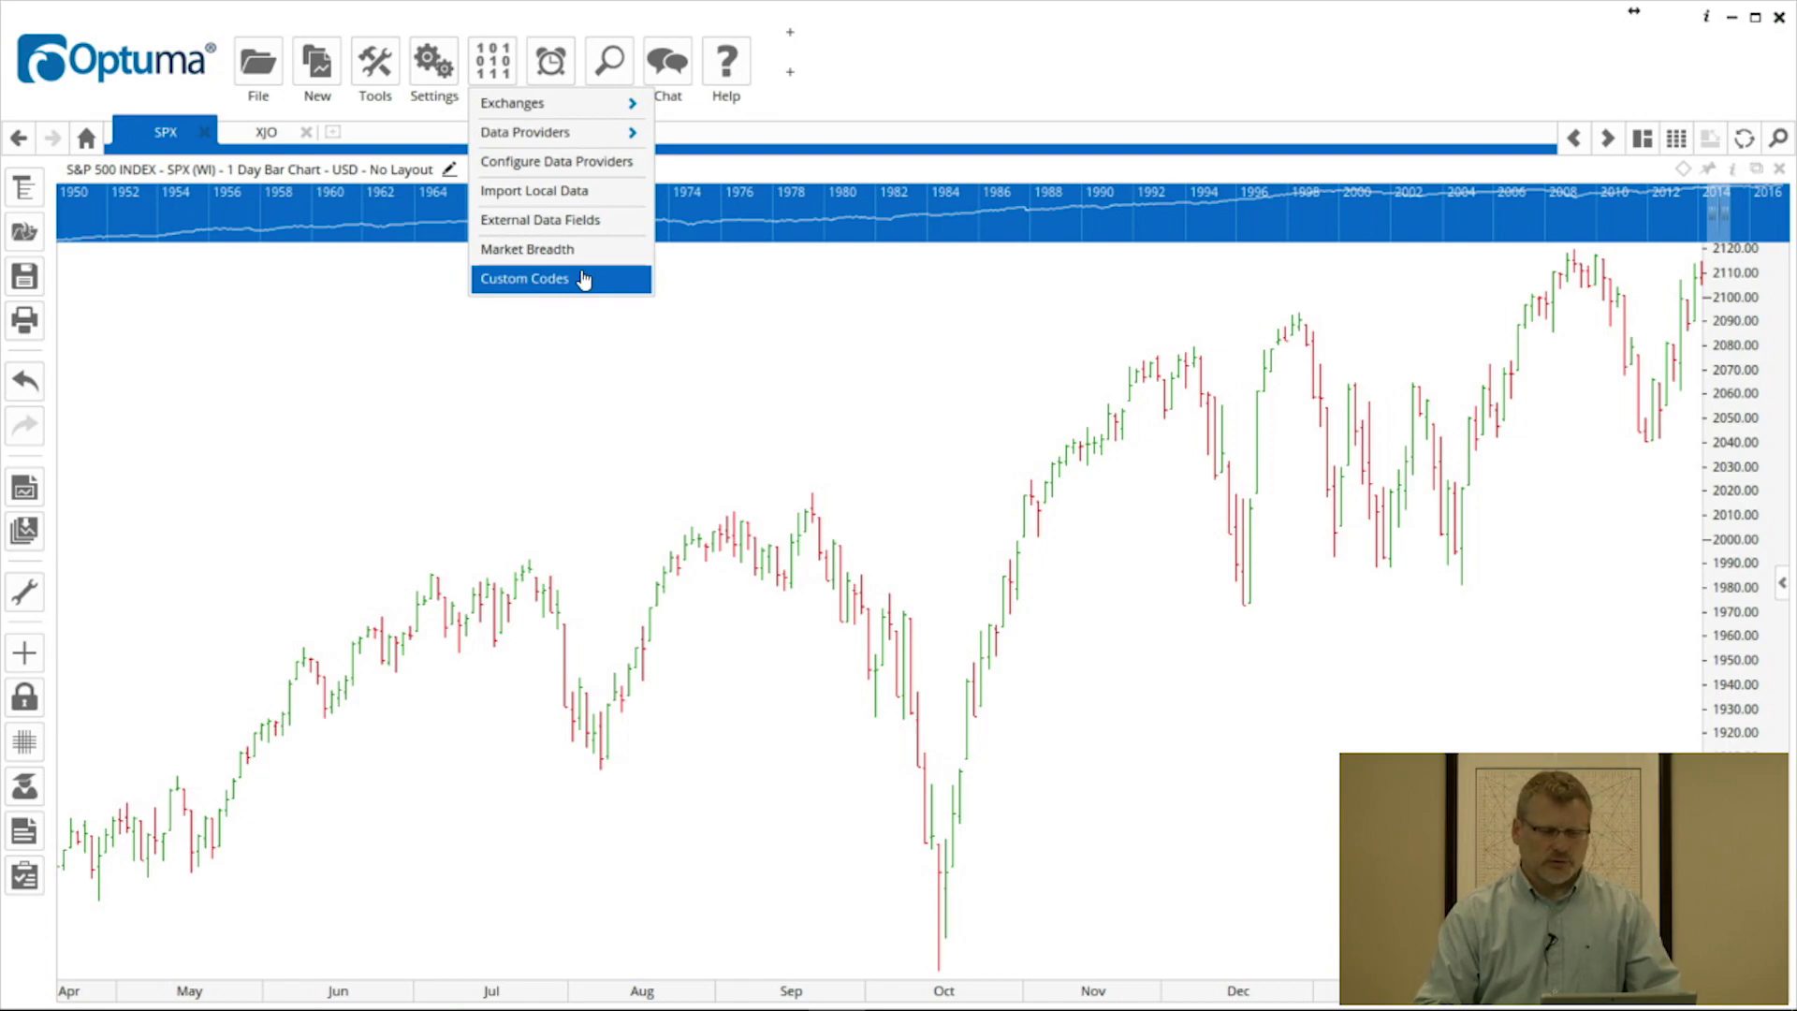
Close the Data menu, view alert types under Alerts > Add, then open the Searches menu
{"action": "left_click", "coordinate": [841, 312]}
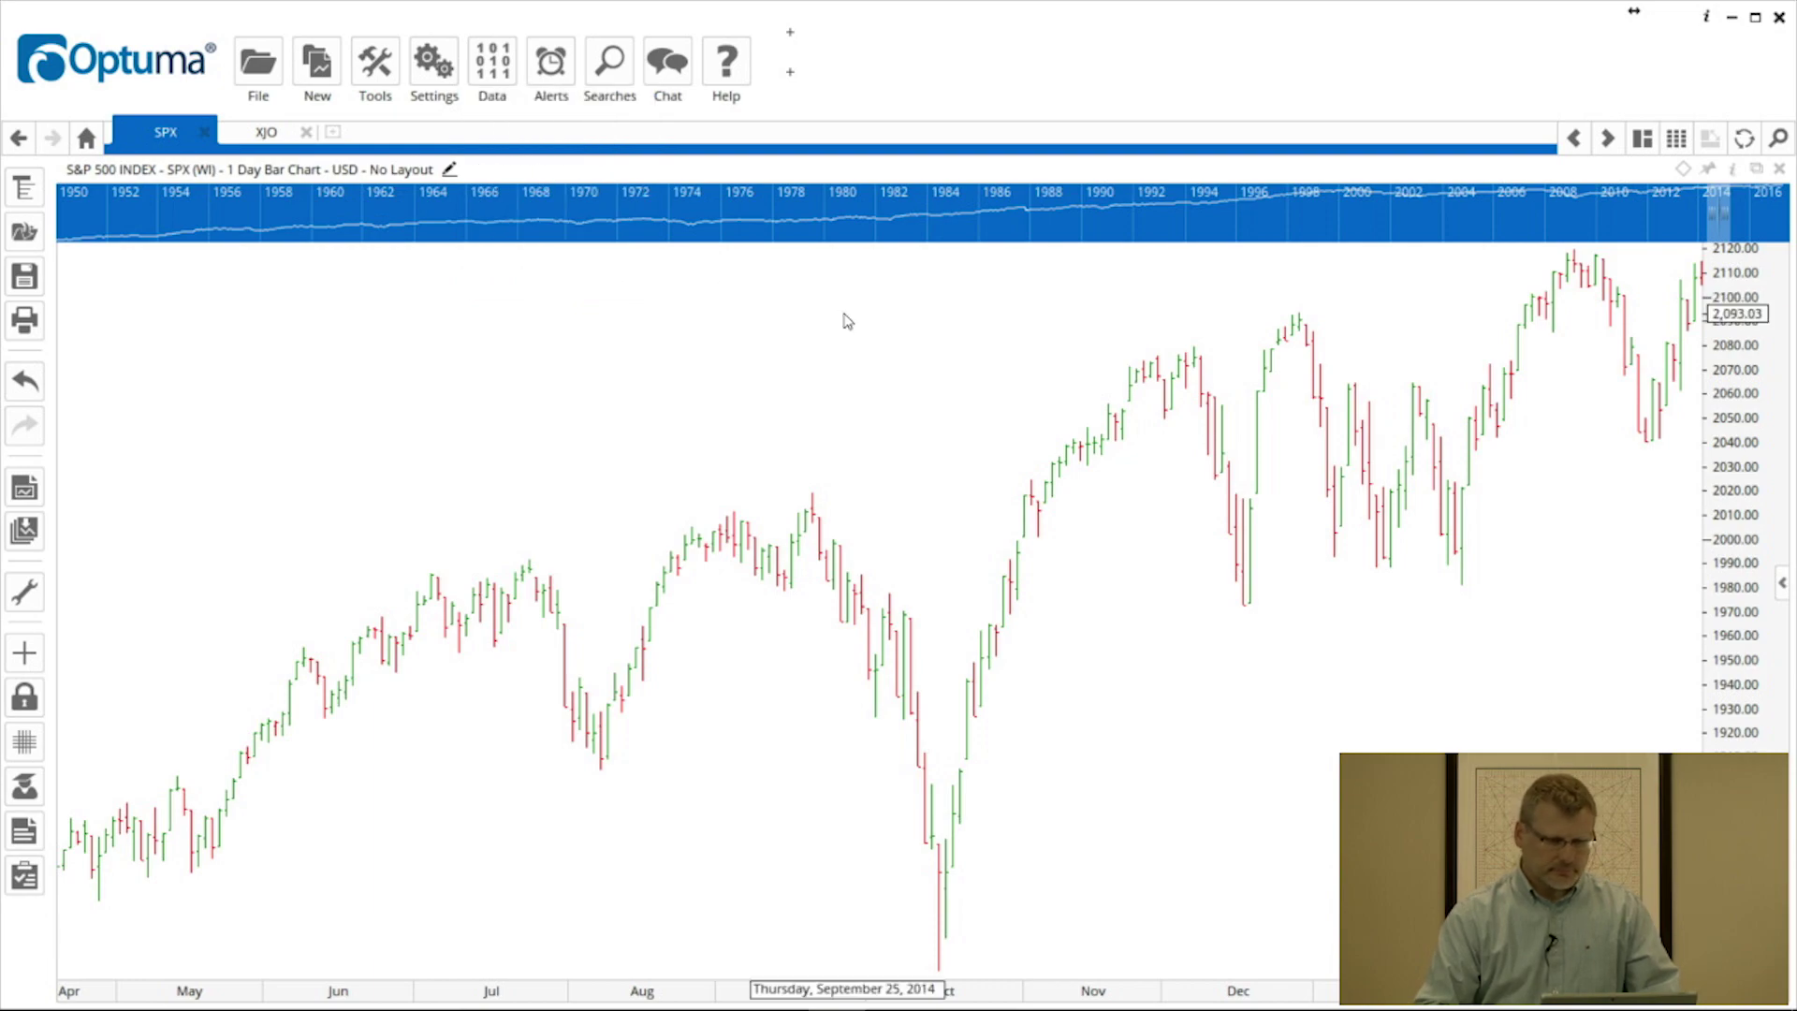
{"action": "left_click", "coordinate": [552, 67]}
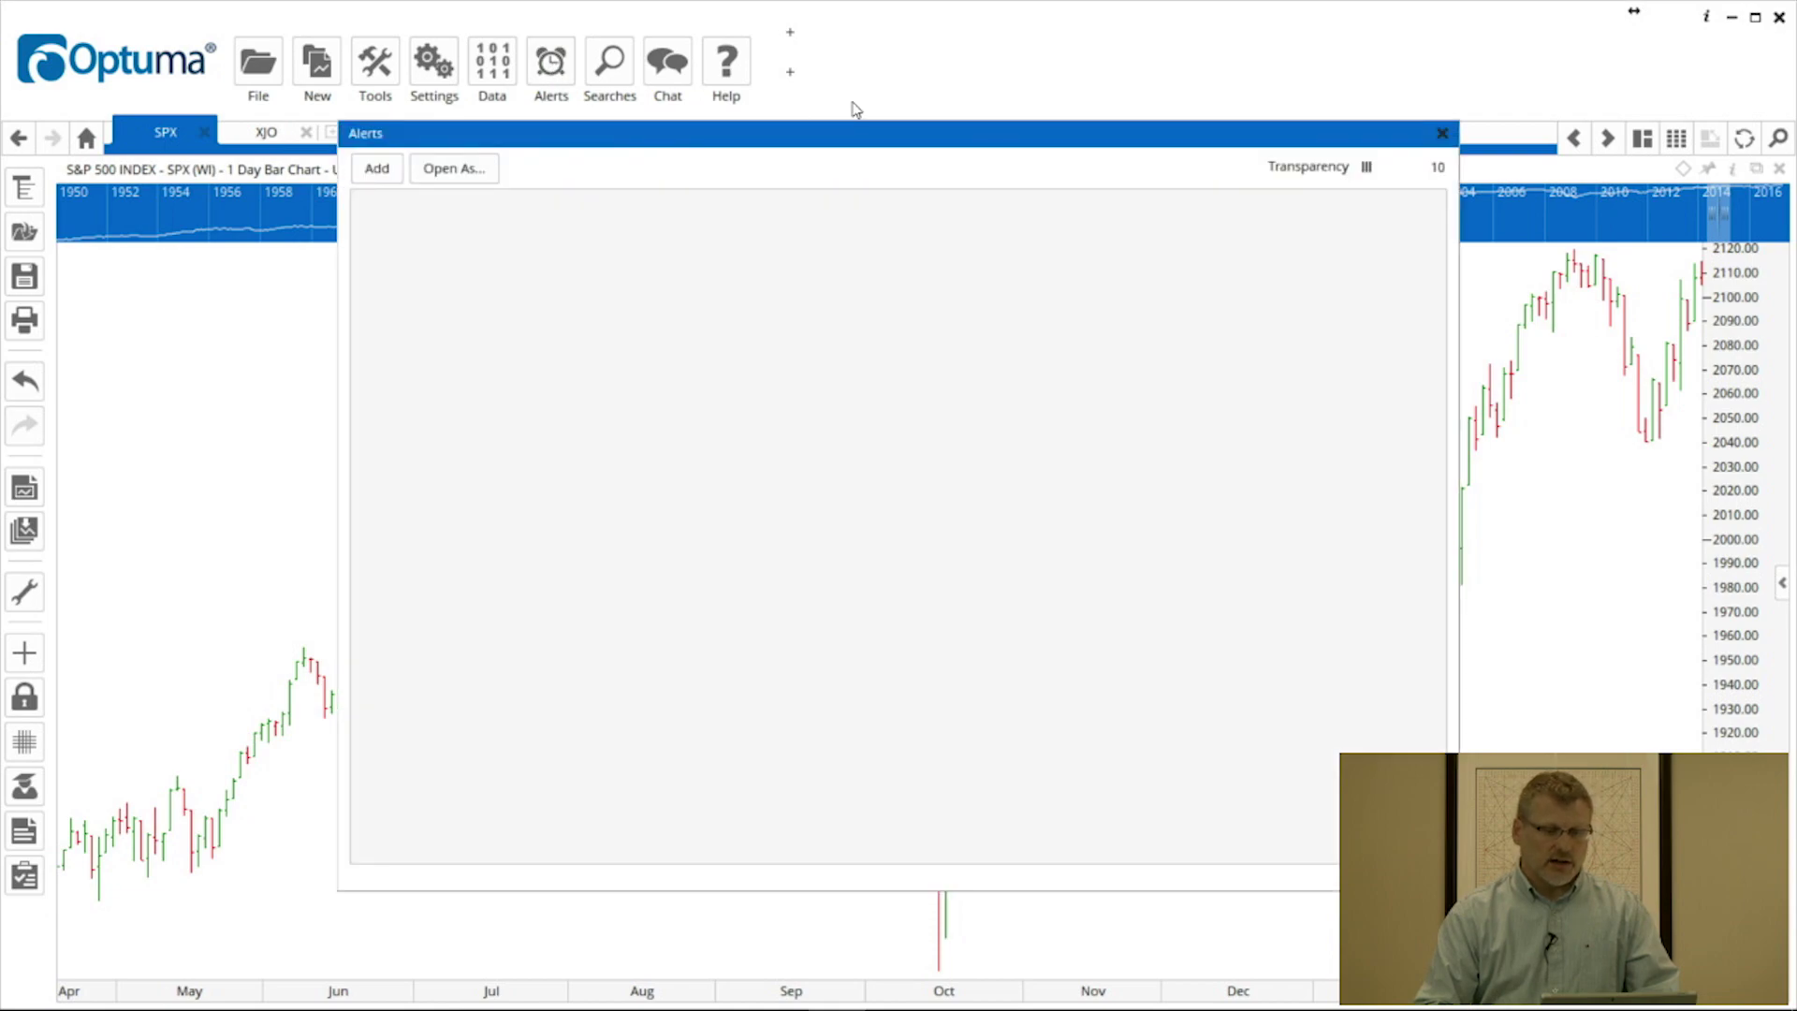
{"action": "left_click", "coordinate": [378, 173]}
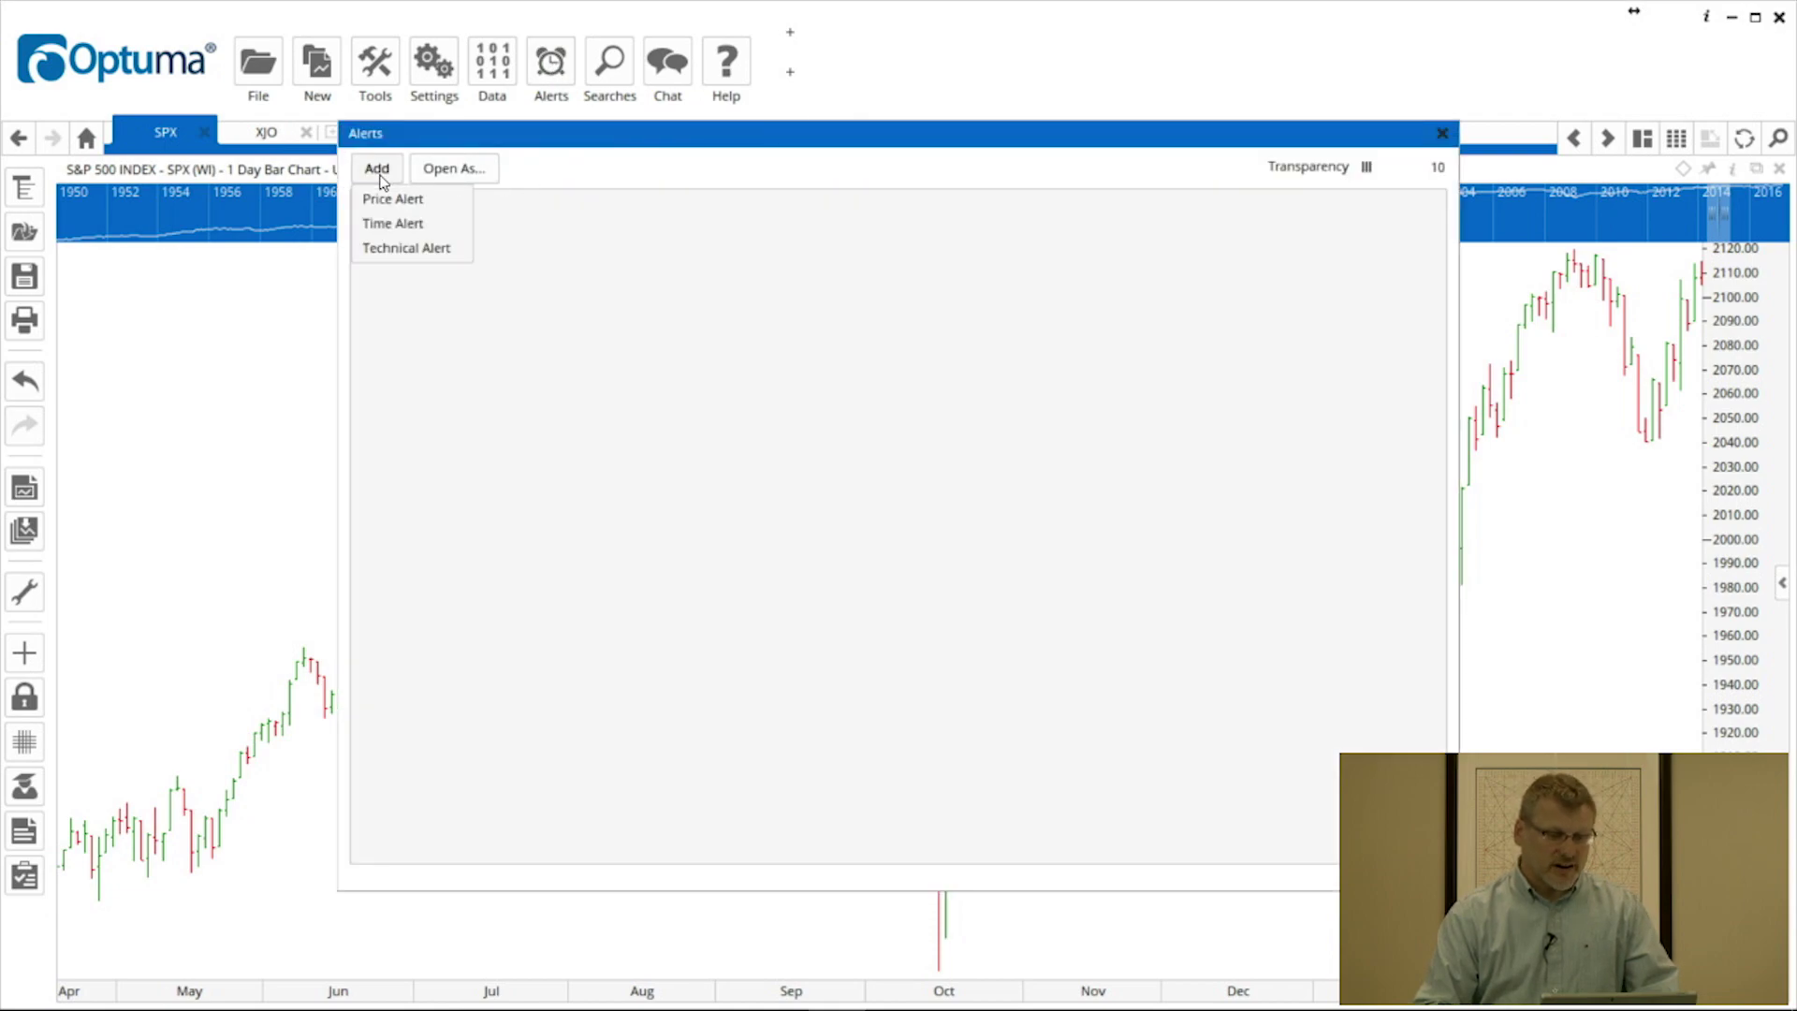
{"action": "left_click", "coordinate": [1442, 134]}
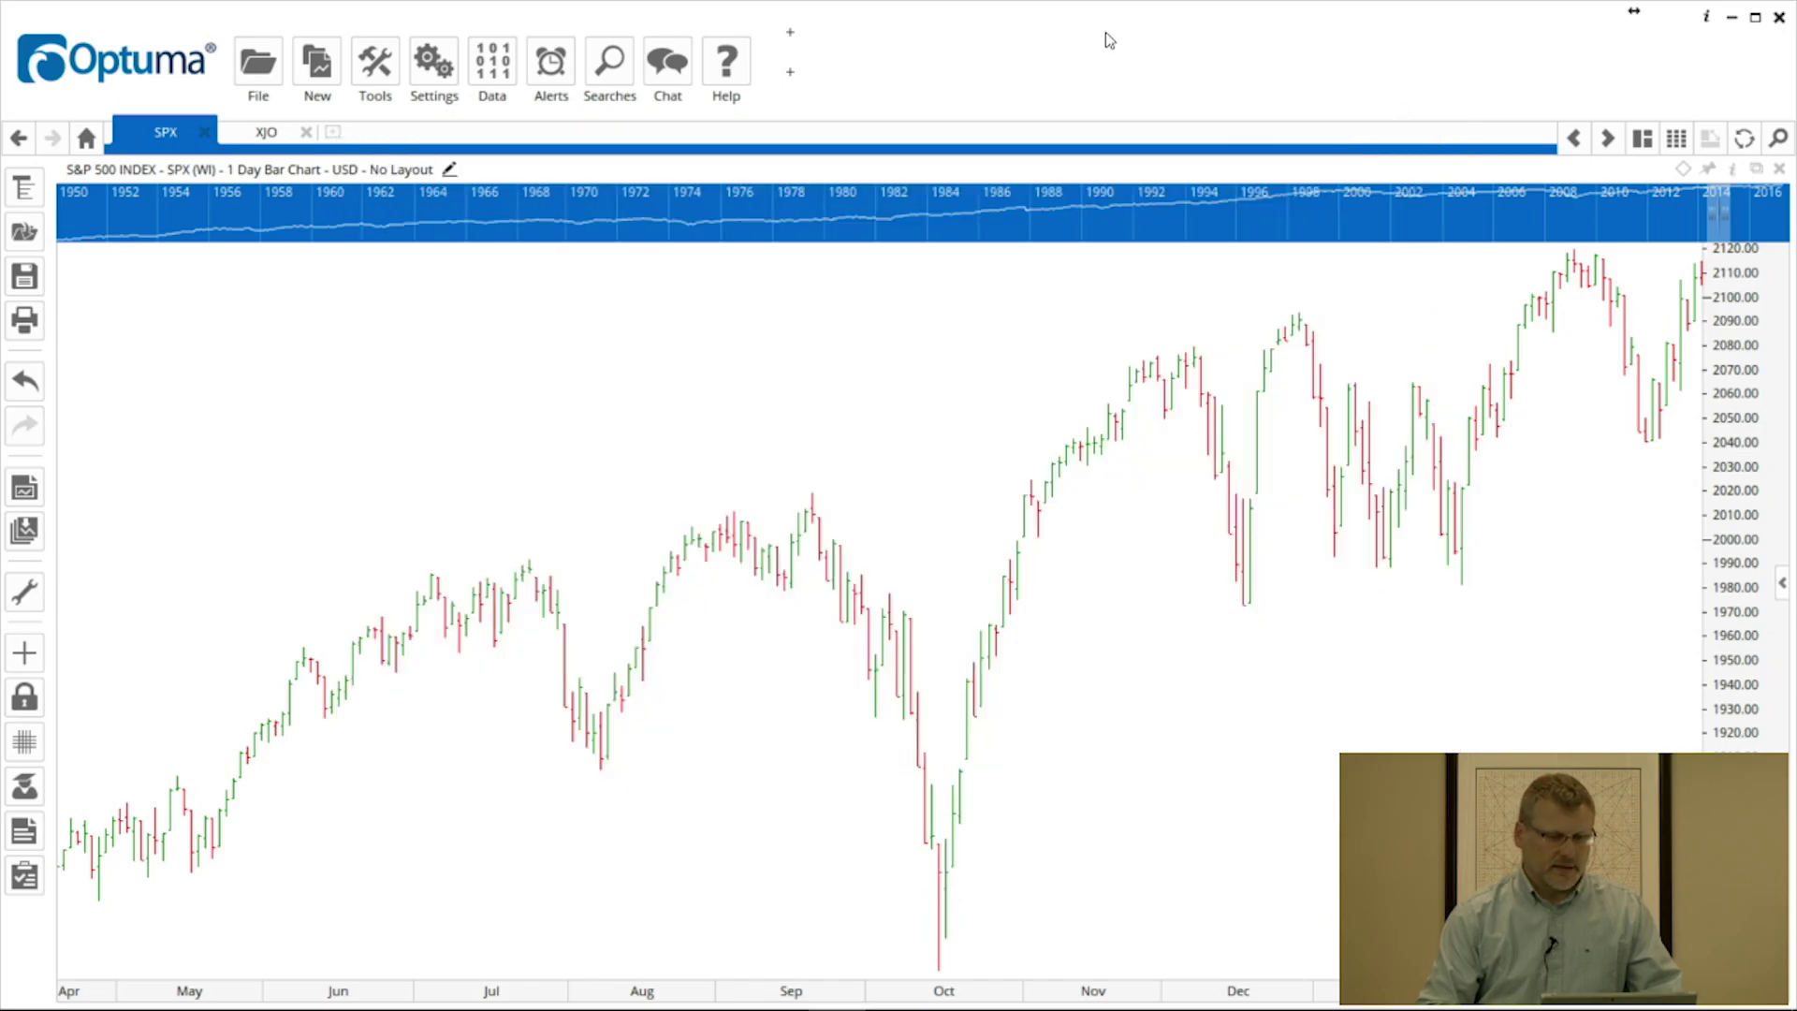
{"action": "left_click", "coordinate": [625, 77]}
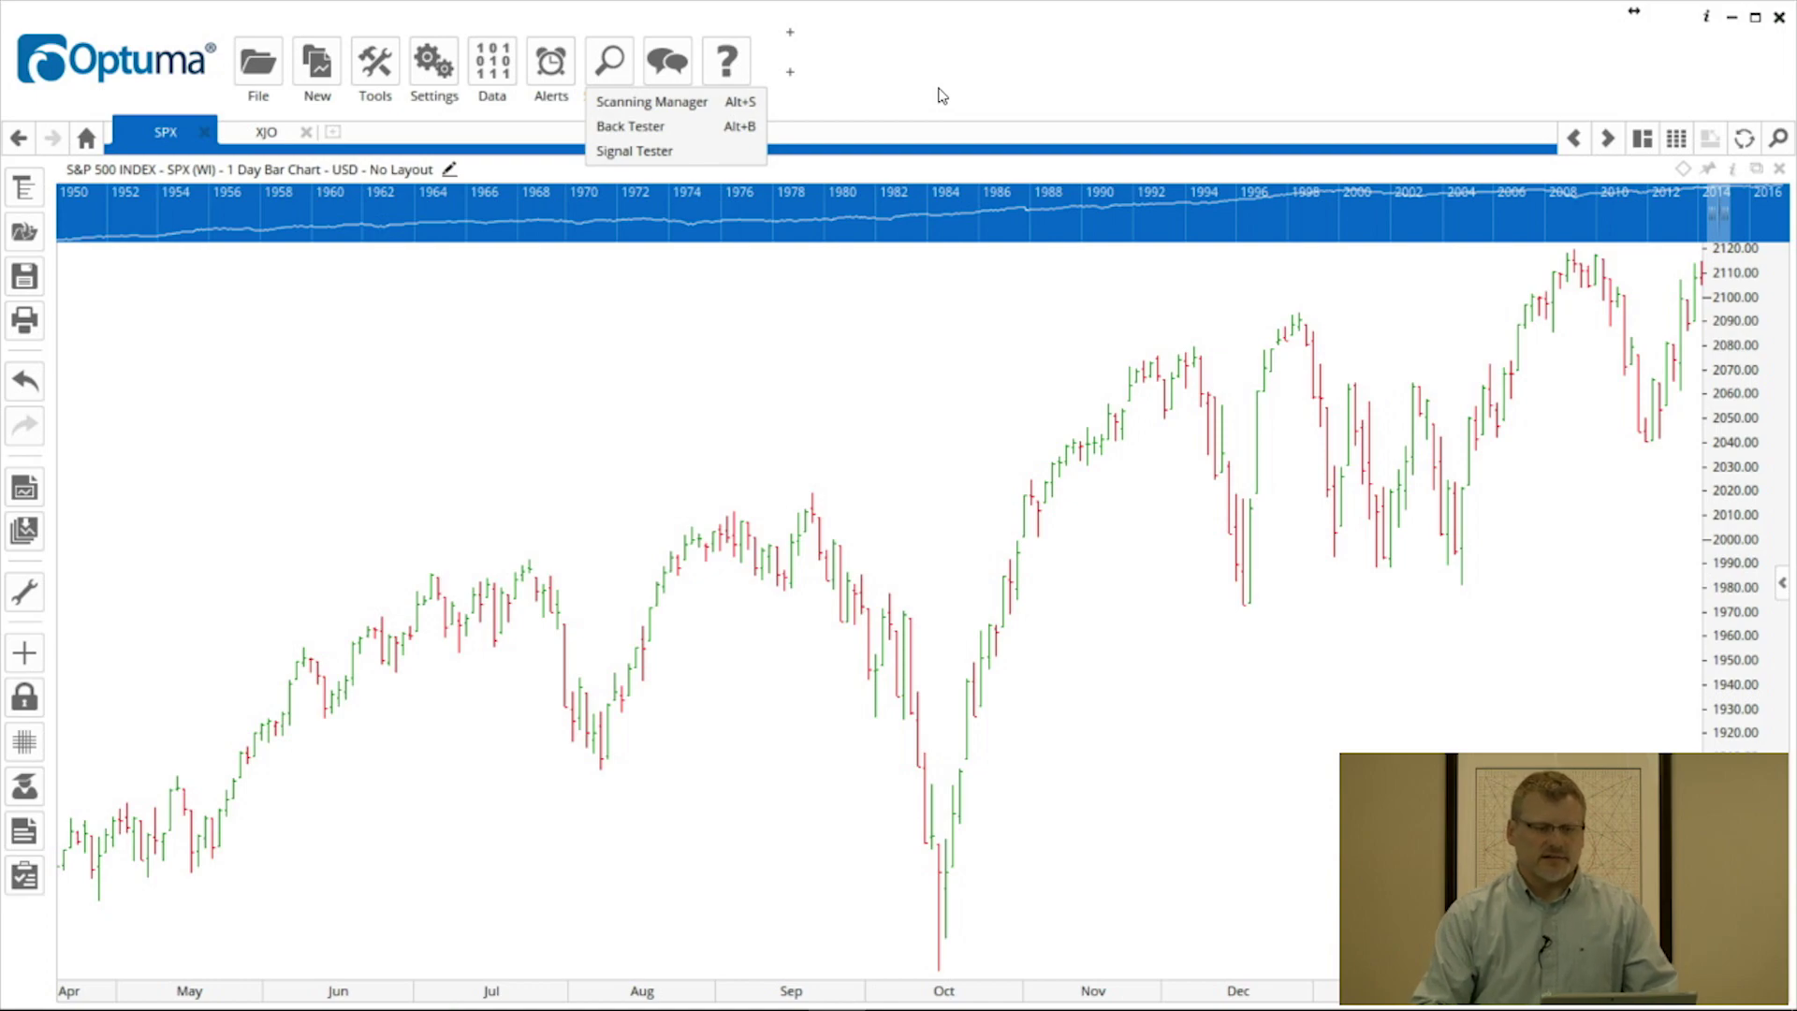
Close the Searches menu, then review and close the Help menu
{"action": "left_click", "coordinate": [941, 95]}
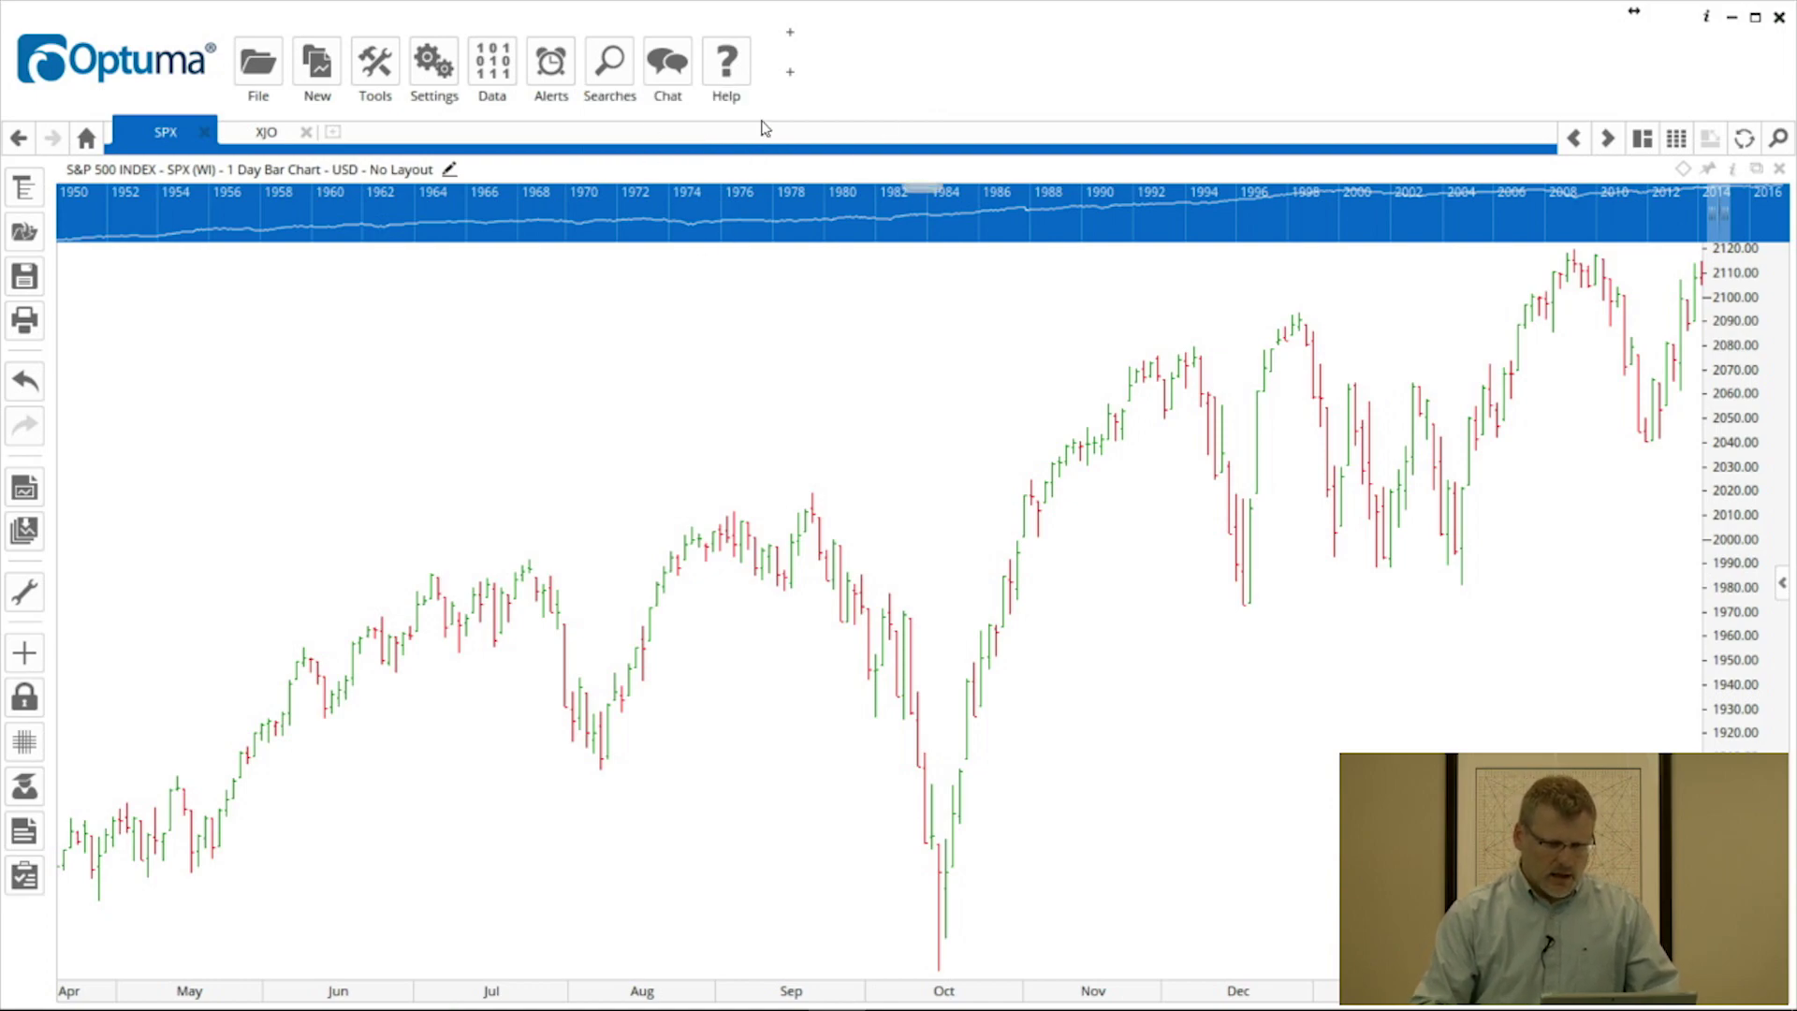
{"action": "left_click", "coordinate": [740, 74]}
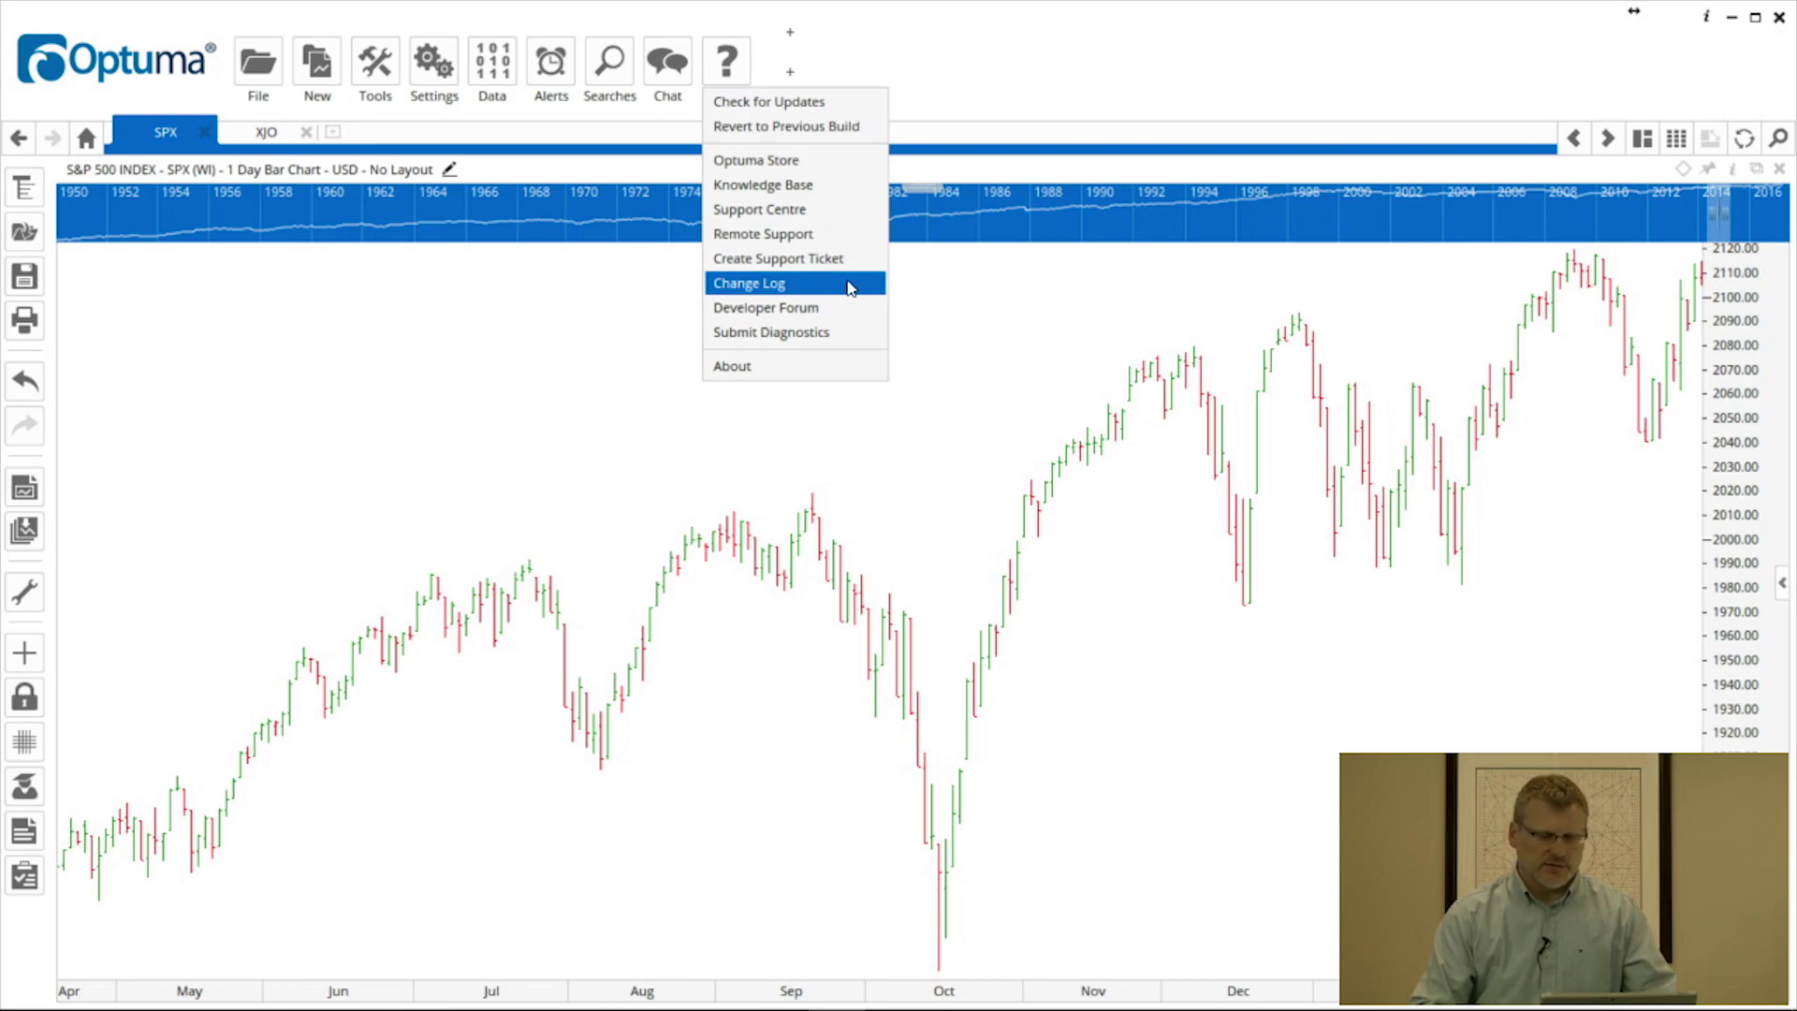
{"action": "left_click", "coordinate": [1028, 59]}
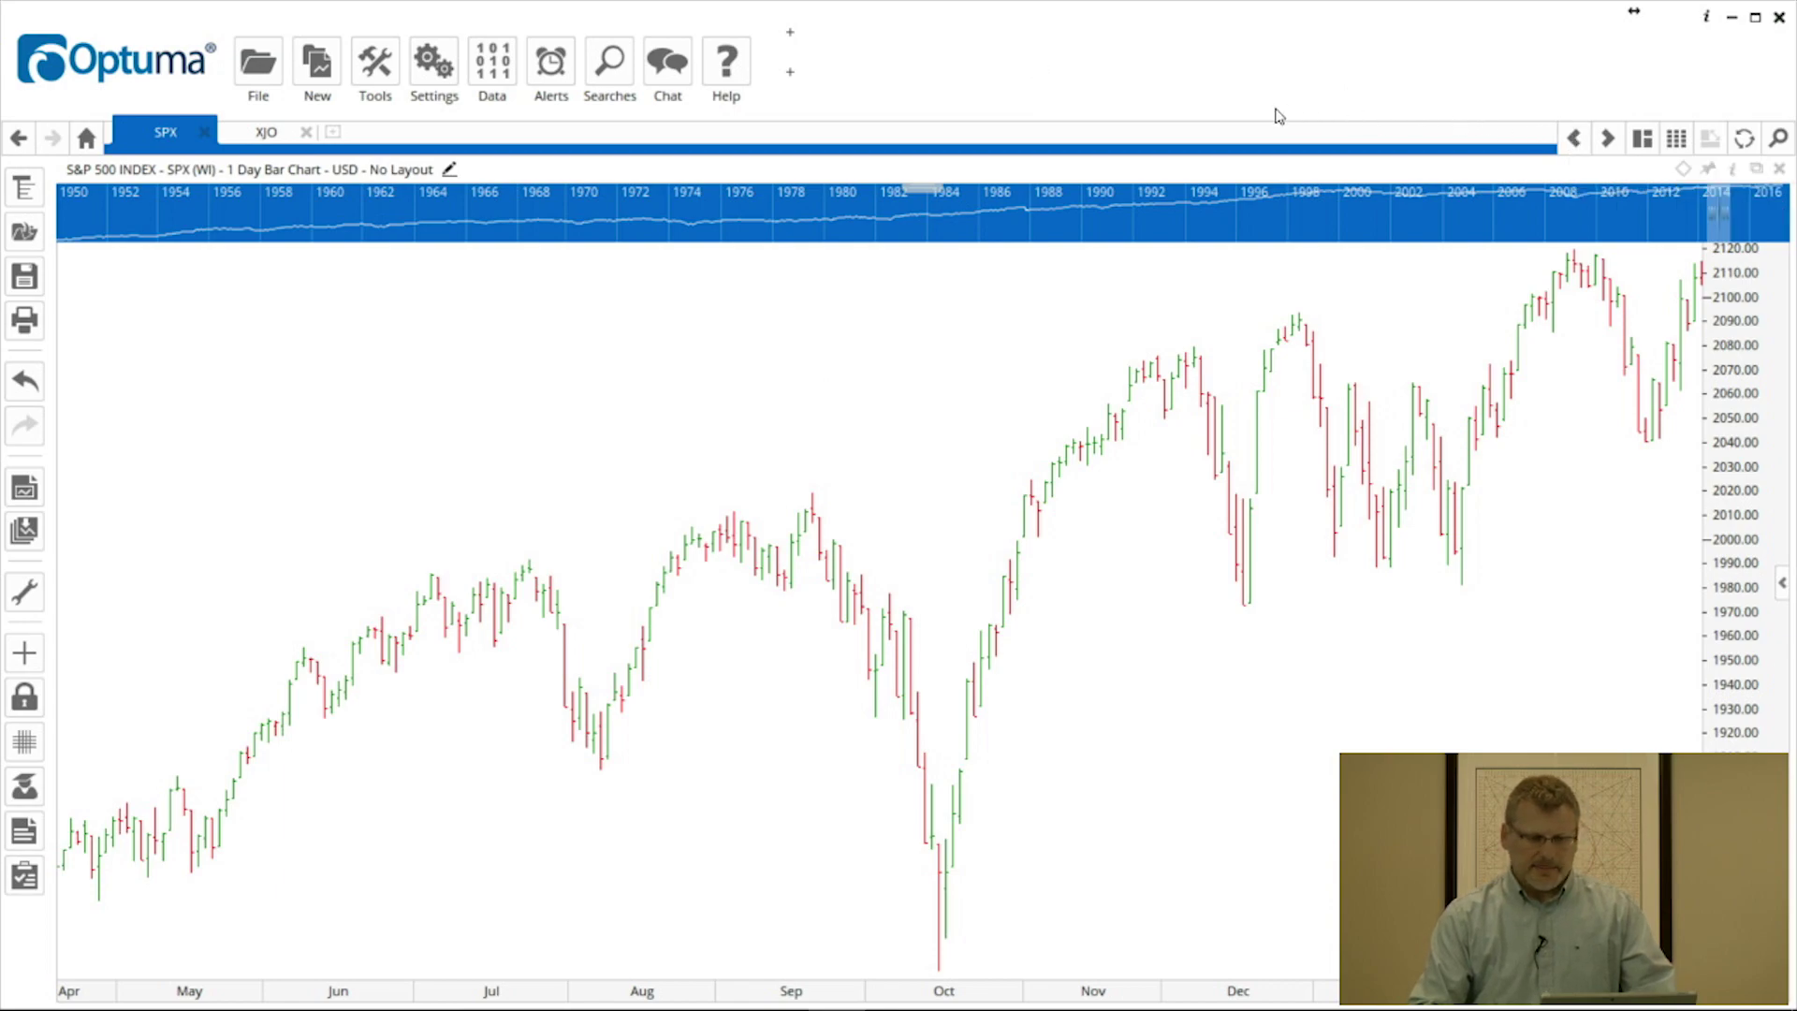
Switch between the XJO and SPX page tabs, ending on XJO
{"action": "left_click", "coordinate": [265, 137]}
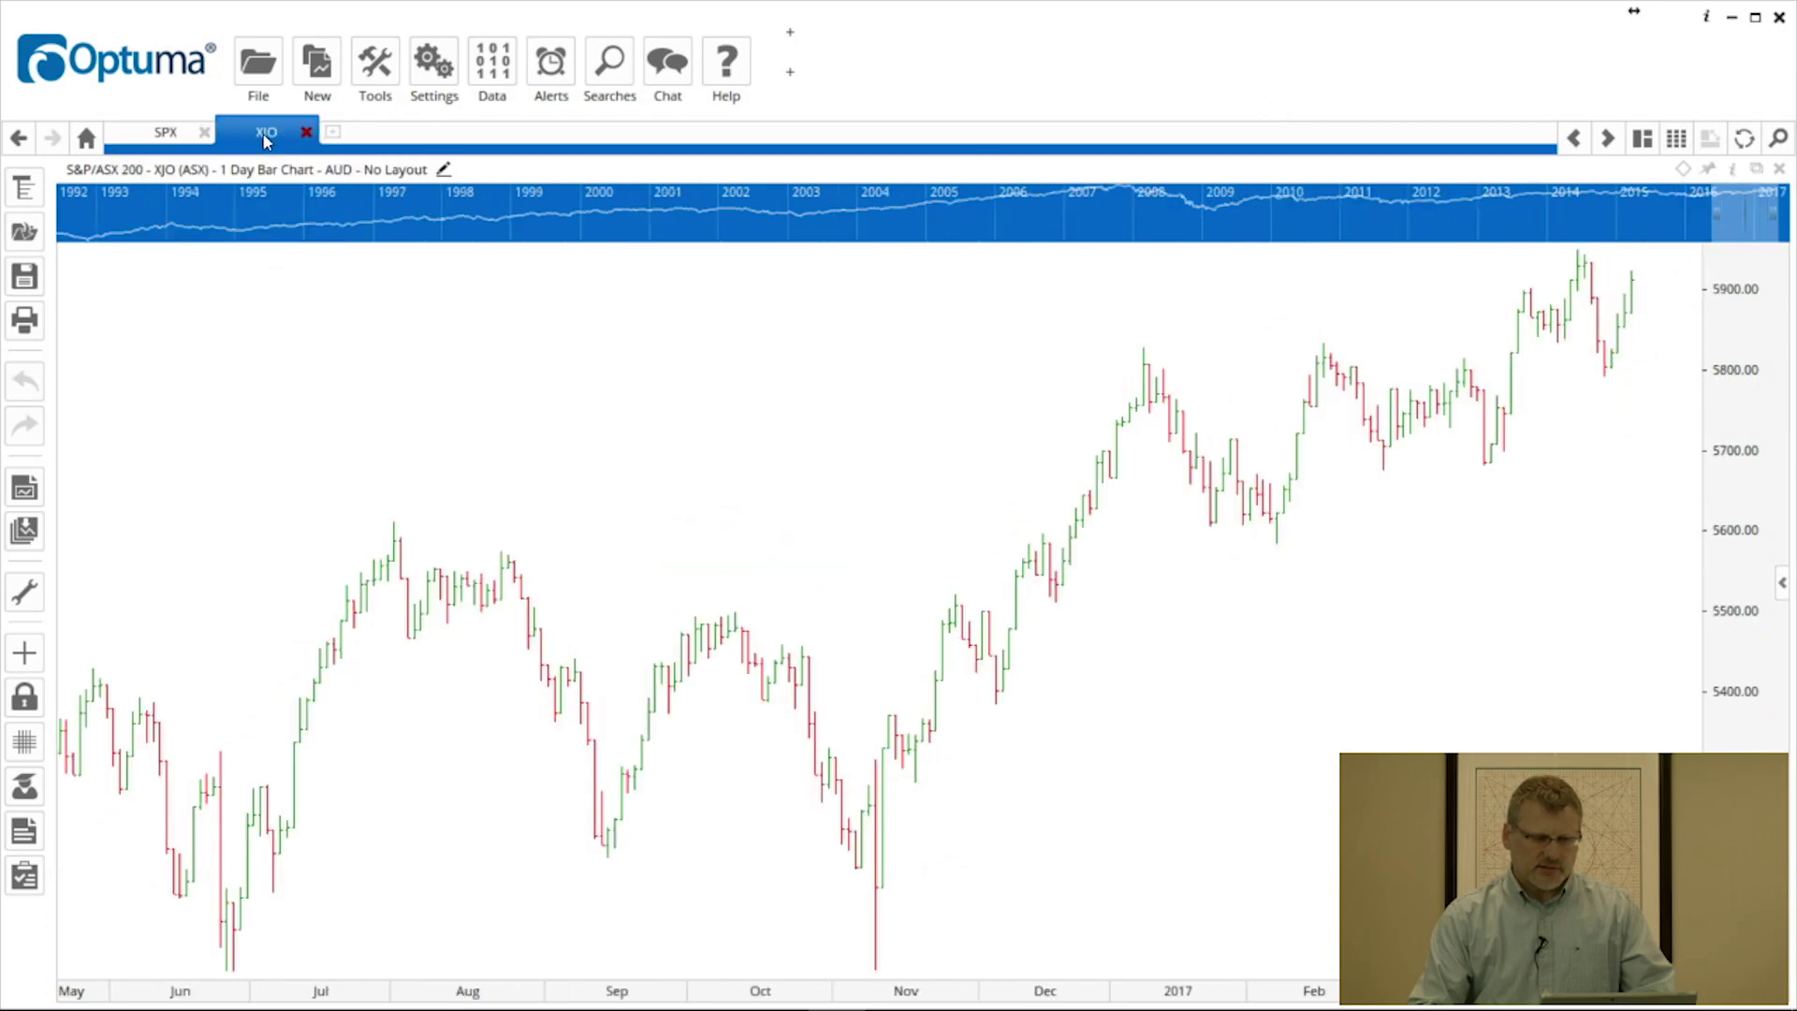
{"action": "left_click", "coordinate": [170, 137]}
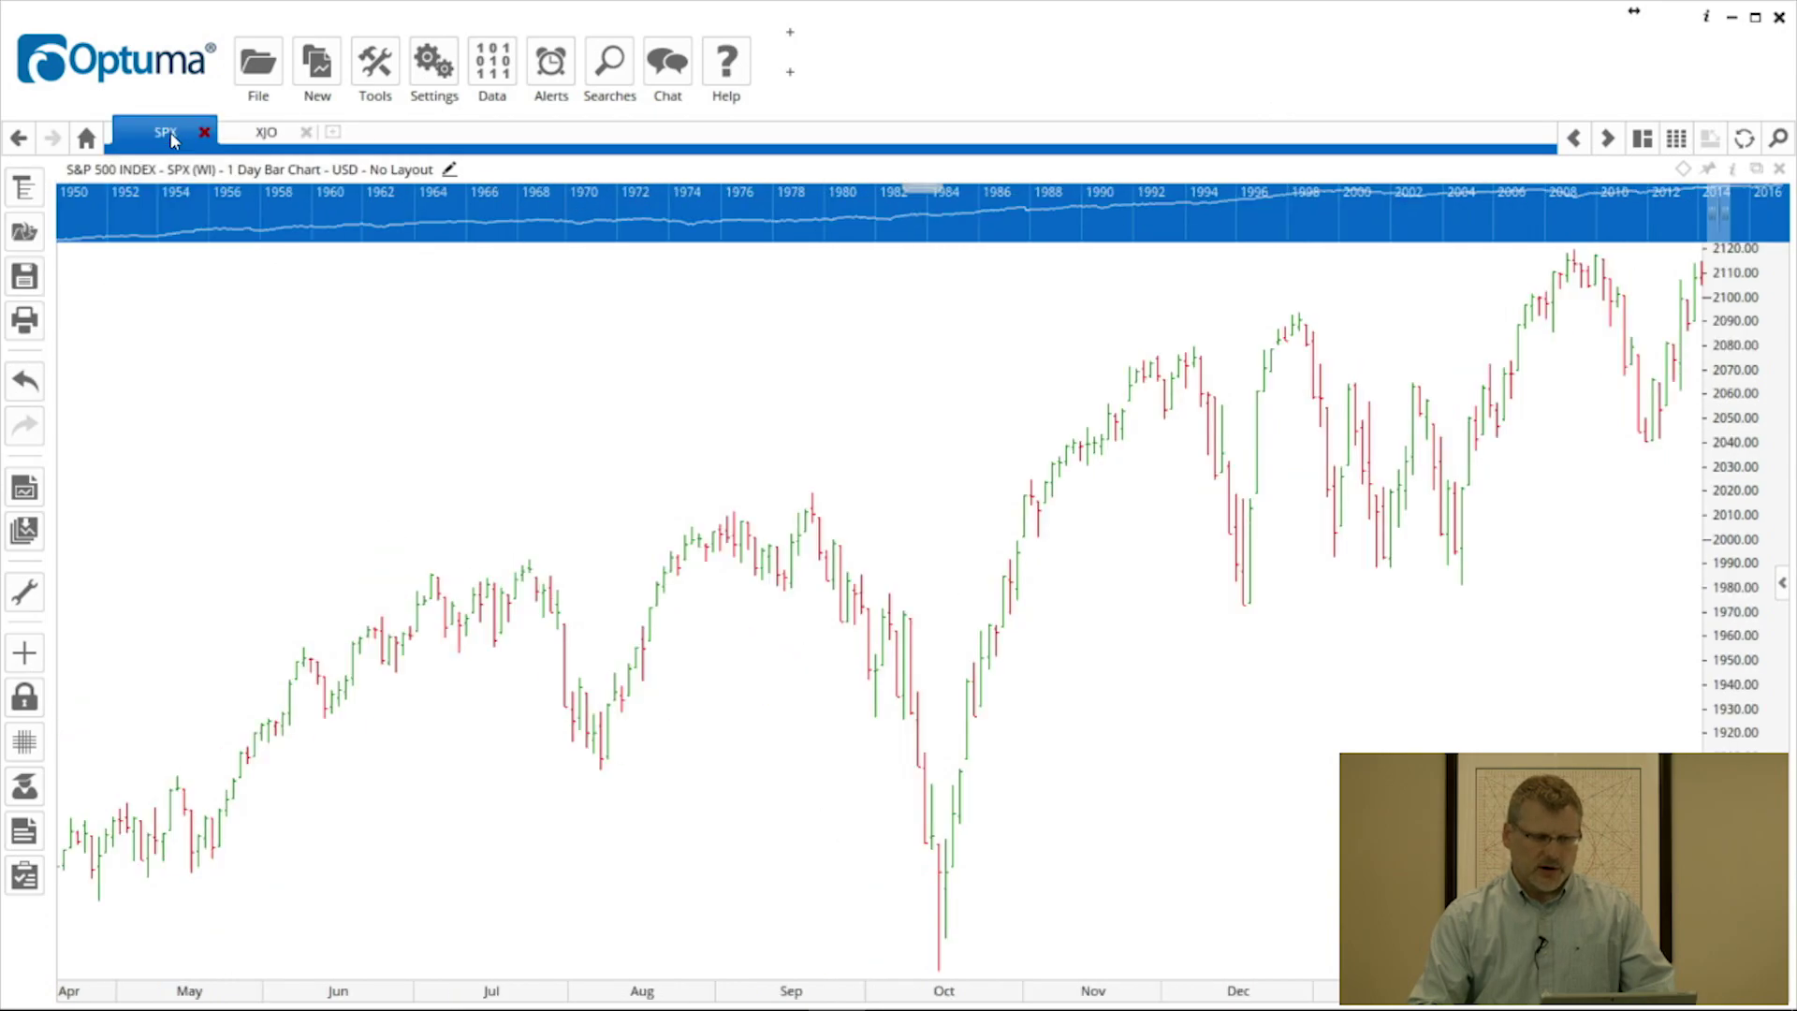
{"action": "left_click", "coordinate": [262, 138]}
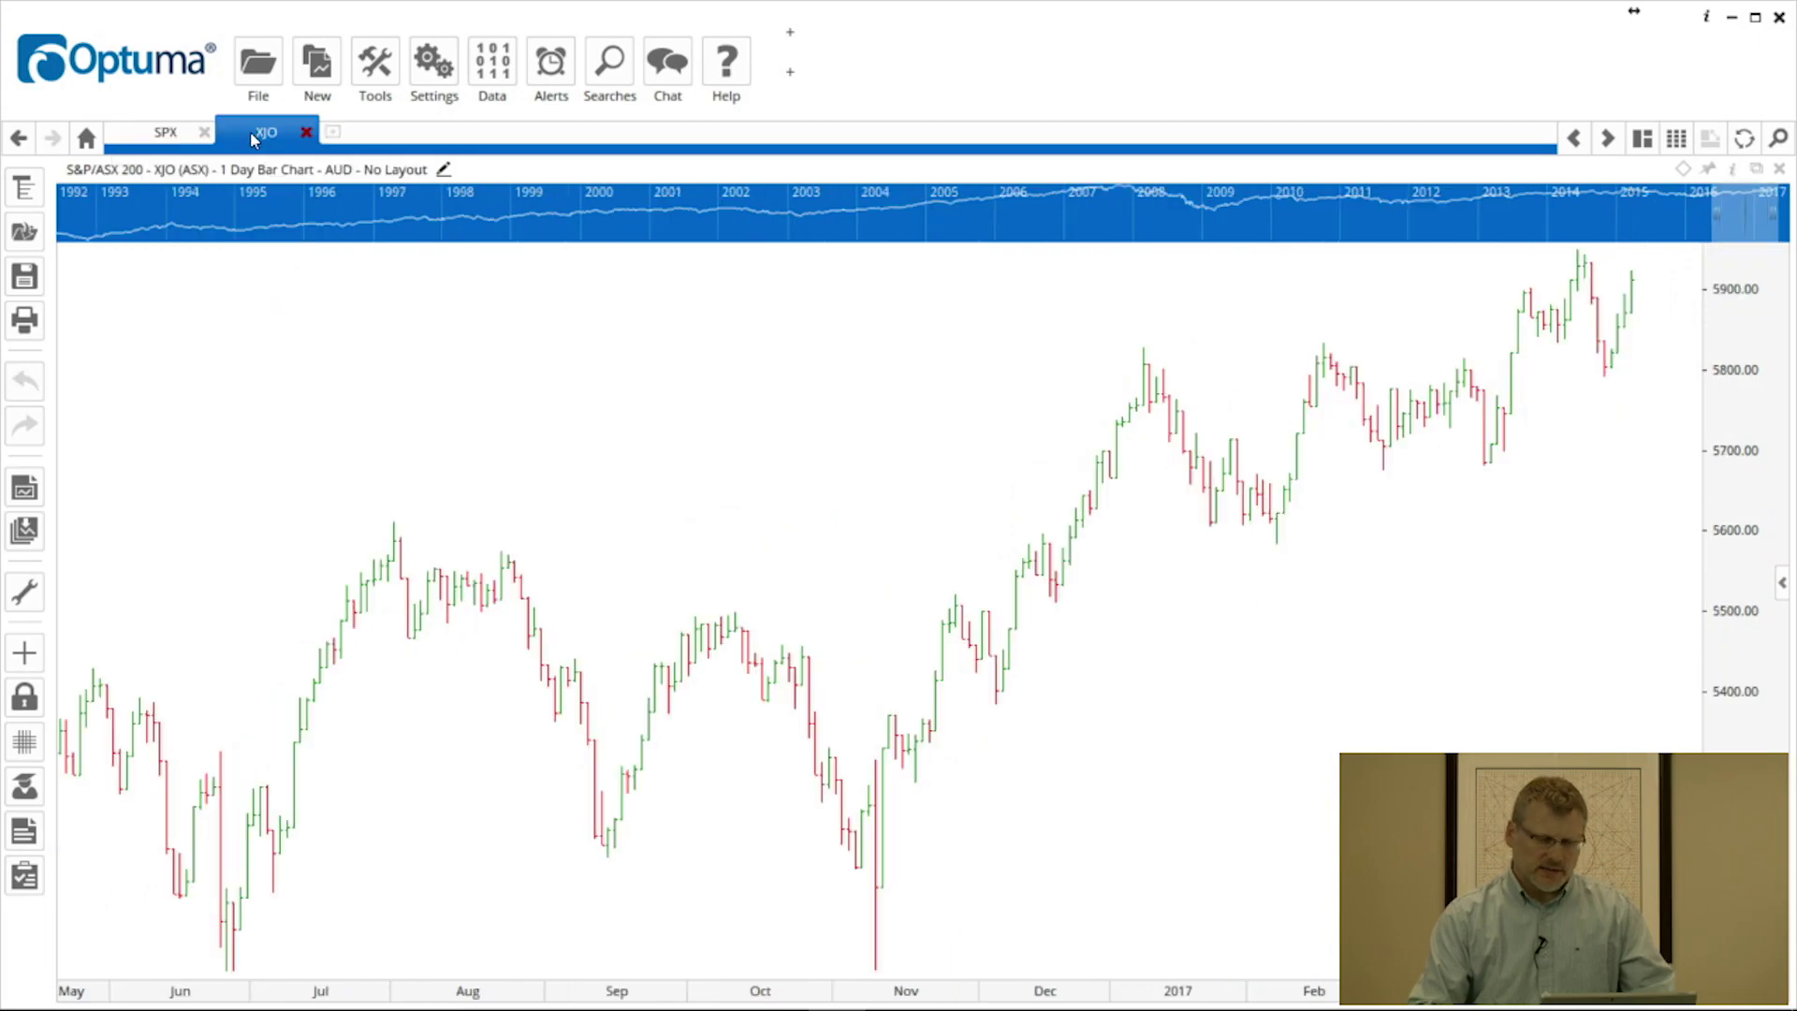
{"action": "left_click", "coordinate": [162, 141]}
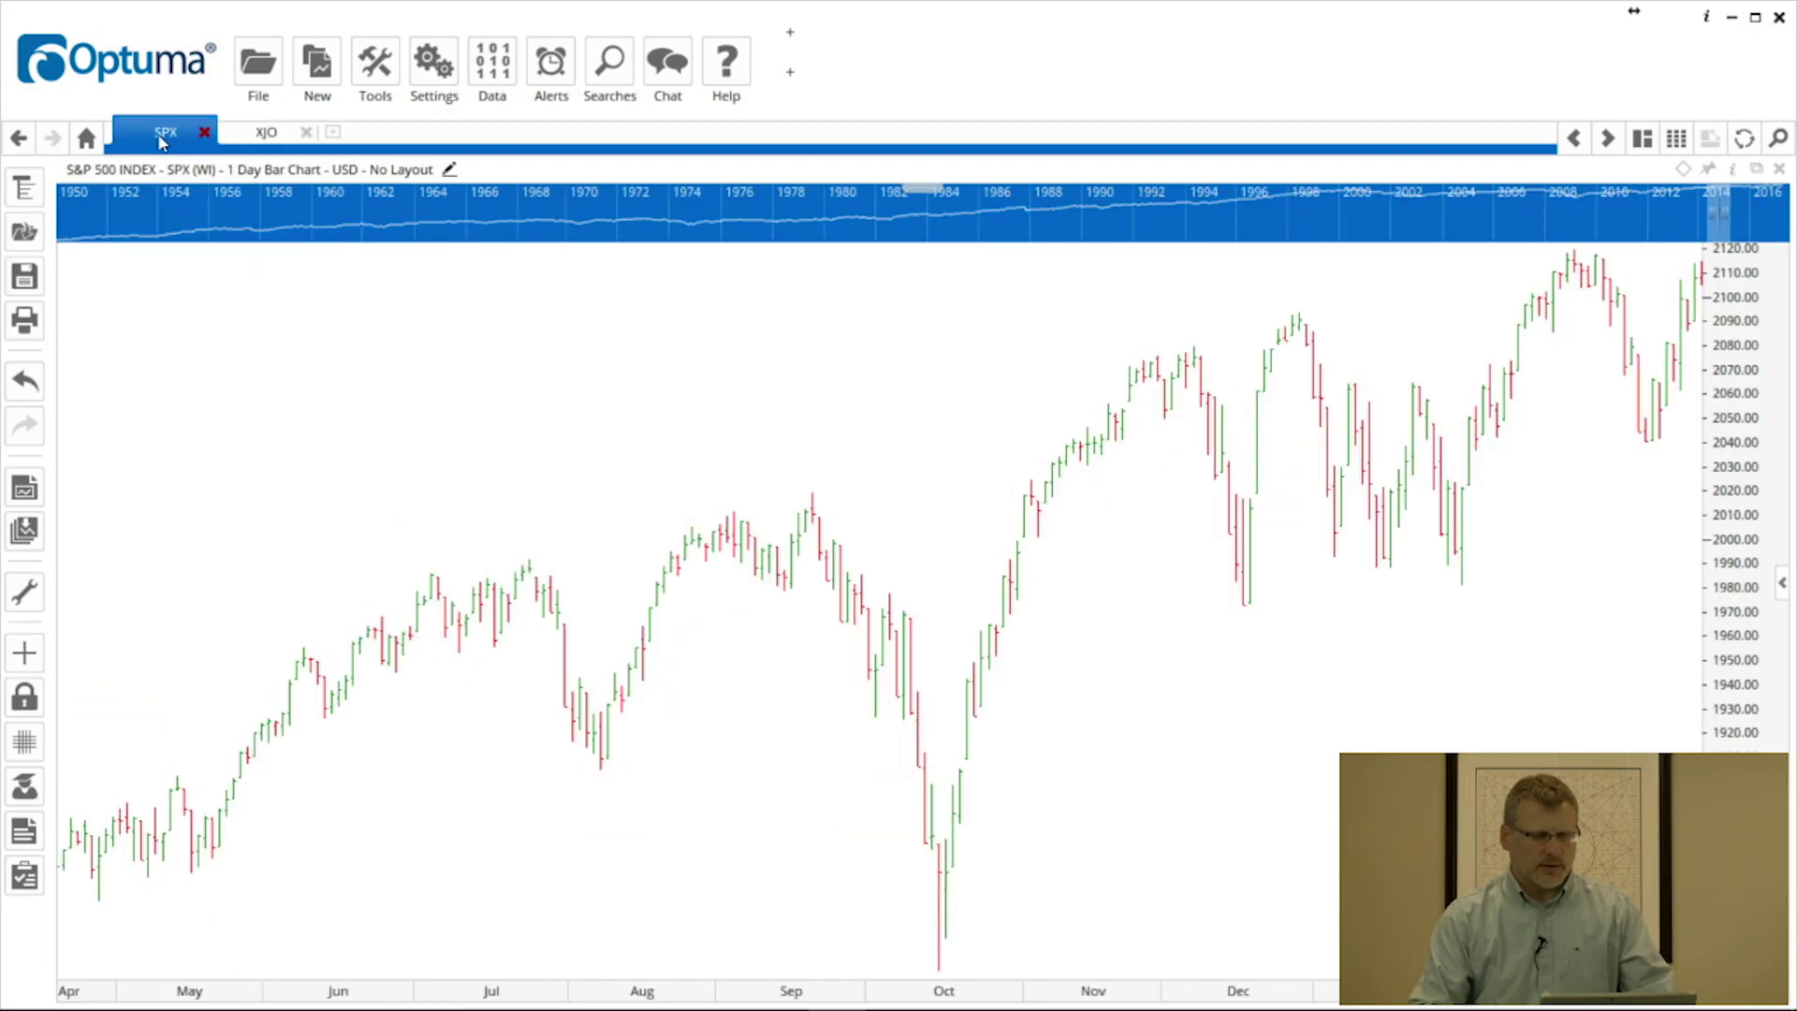
{"action": "left_click", "coordinate": [268, 141]}
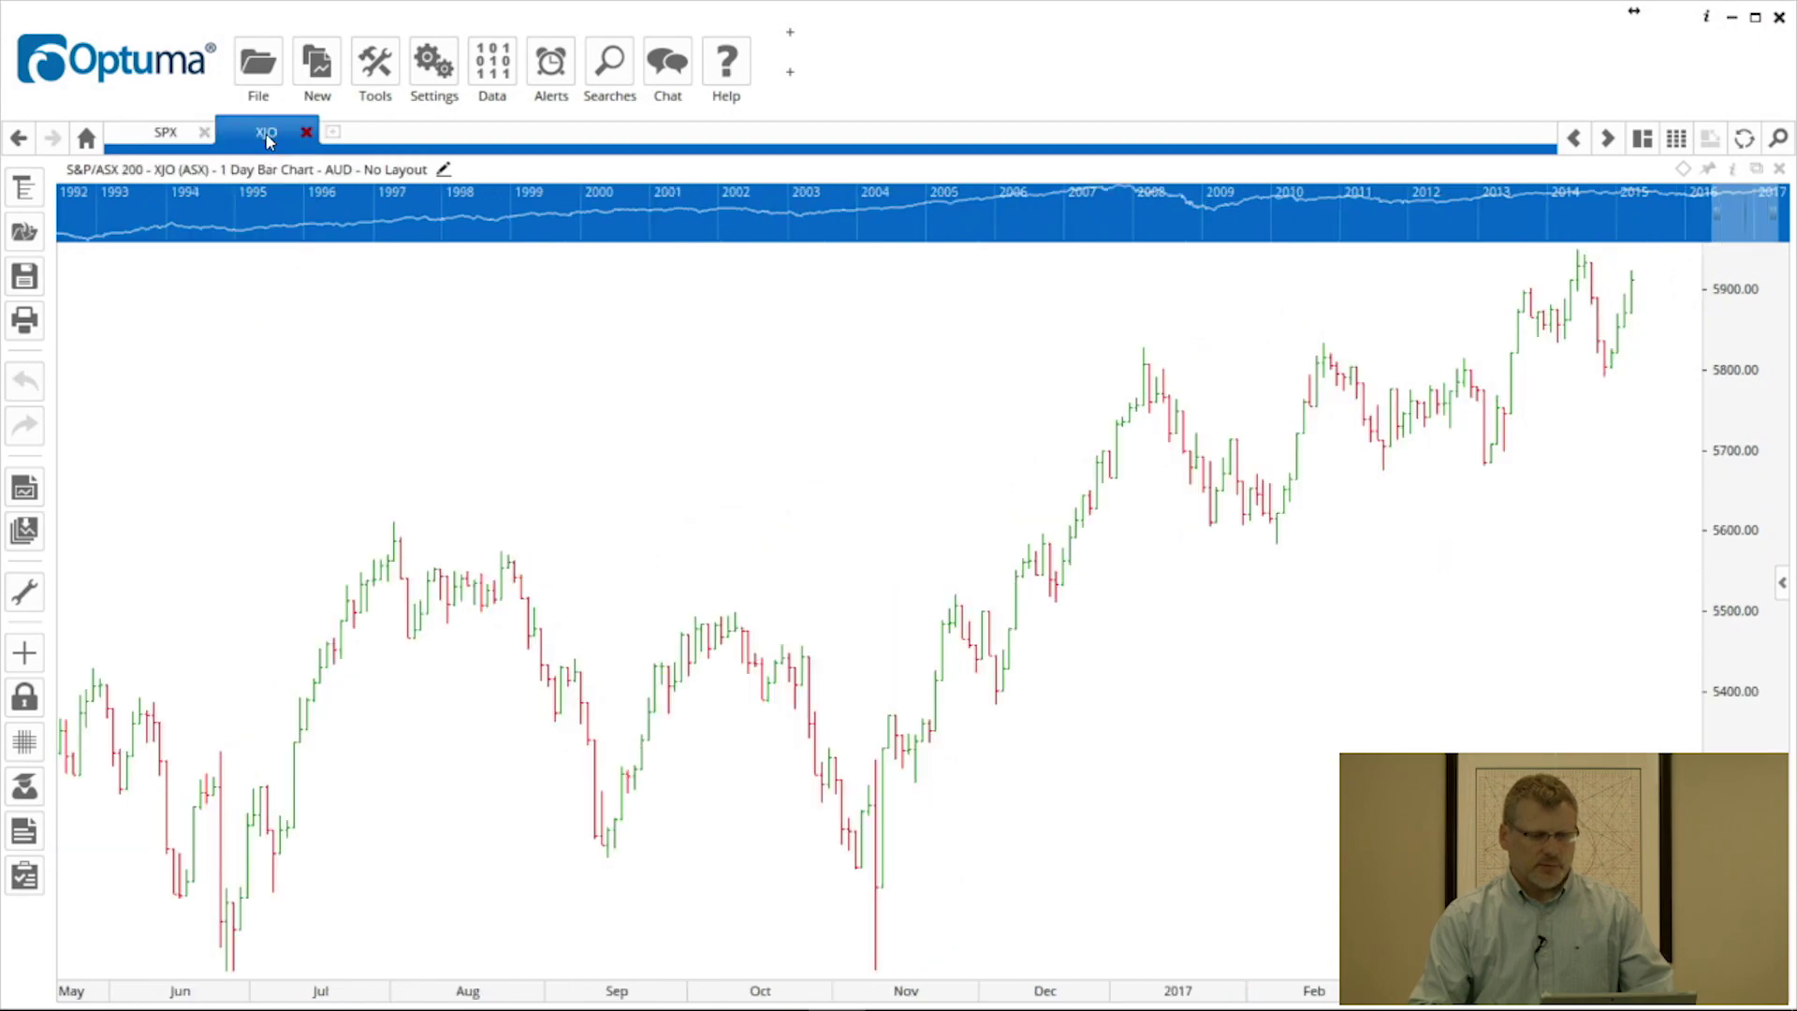
Move between SPX and XJO with the back and forward page buttons, ending on XJO
{"action": "left_click", "coordinate": [1576, 140]}
{"action": "left_click", "coordinate": [1607, 139]}
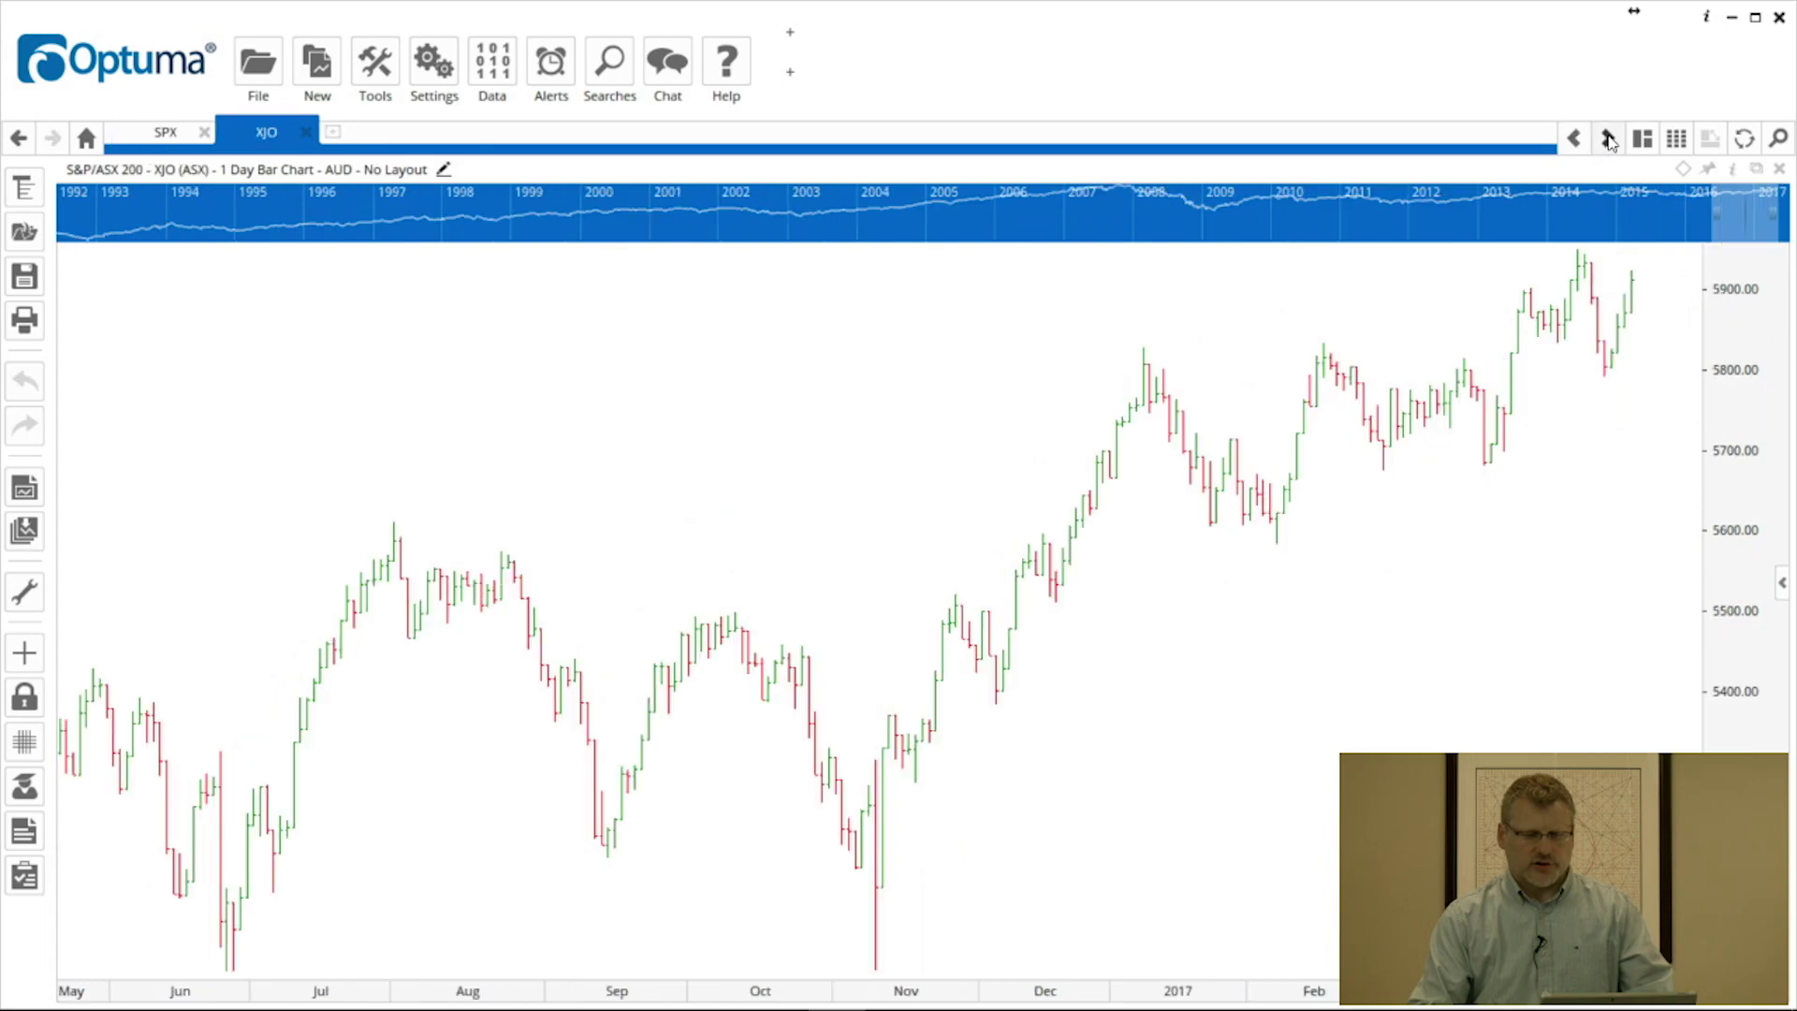
{"action": "left_click", "coordinate": [1571, 140]}
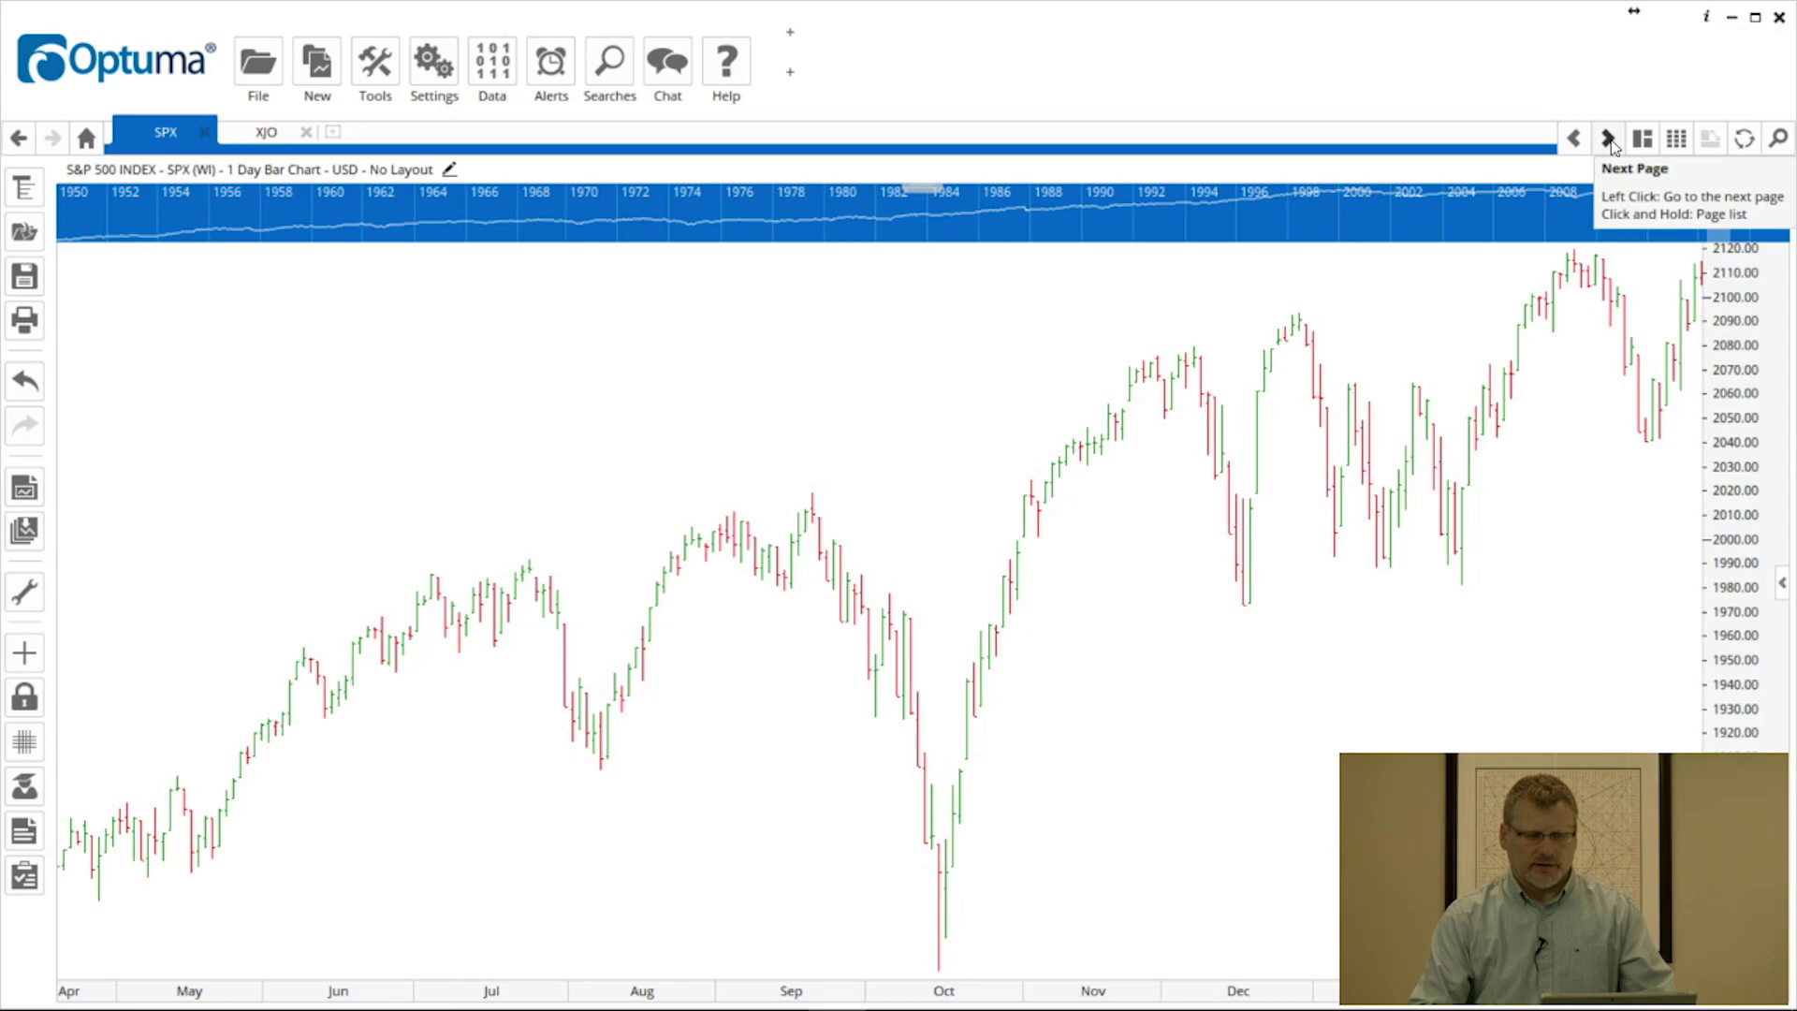
{"action": "left_click", "coordinate": [1608, 140]}
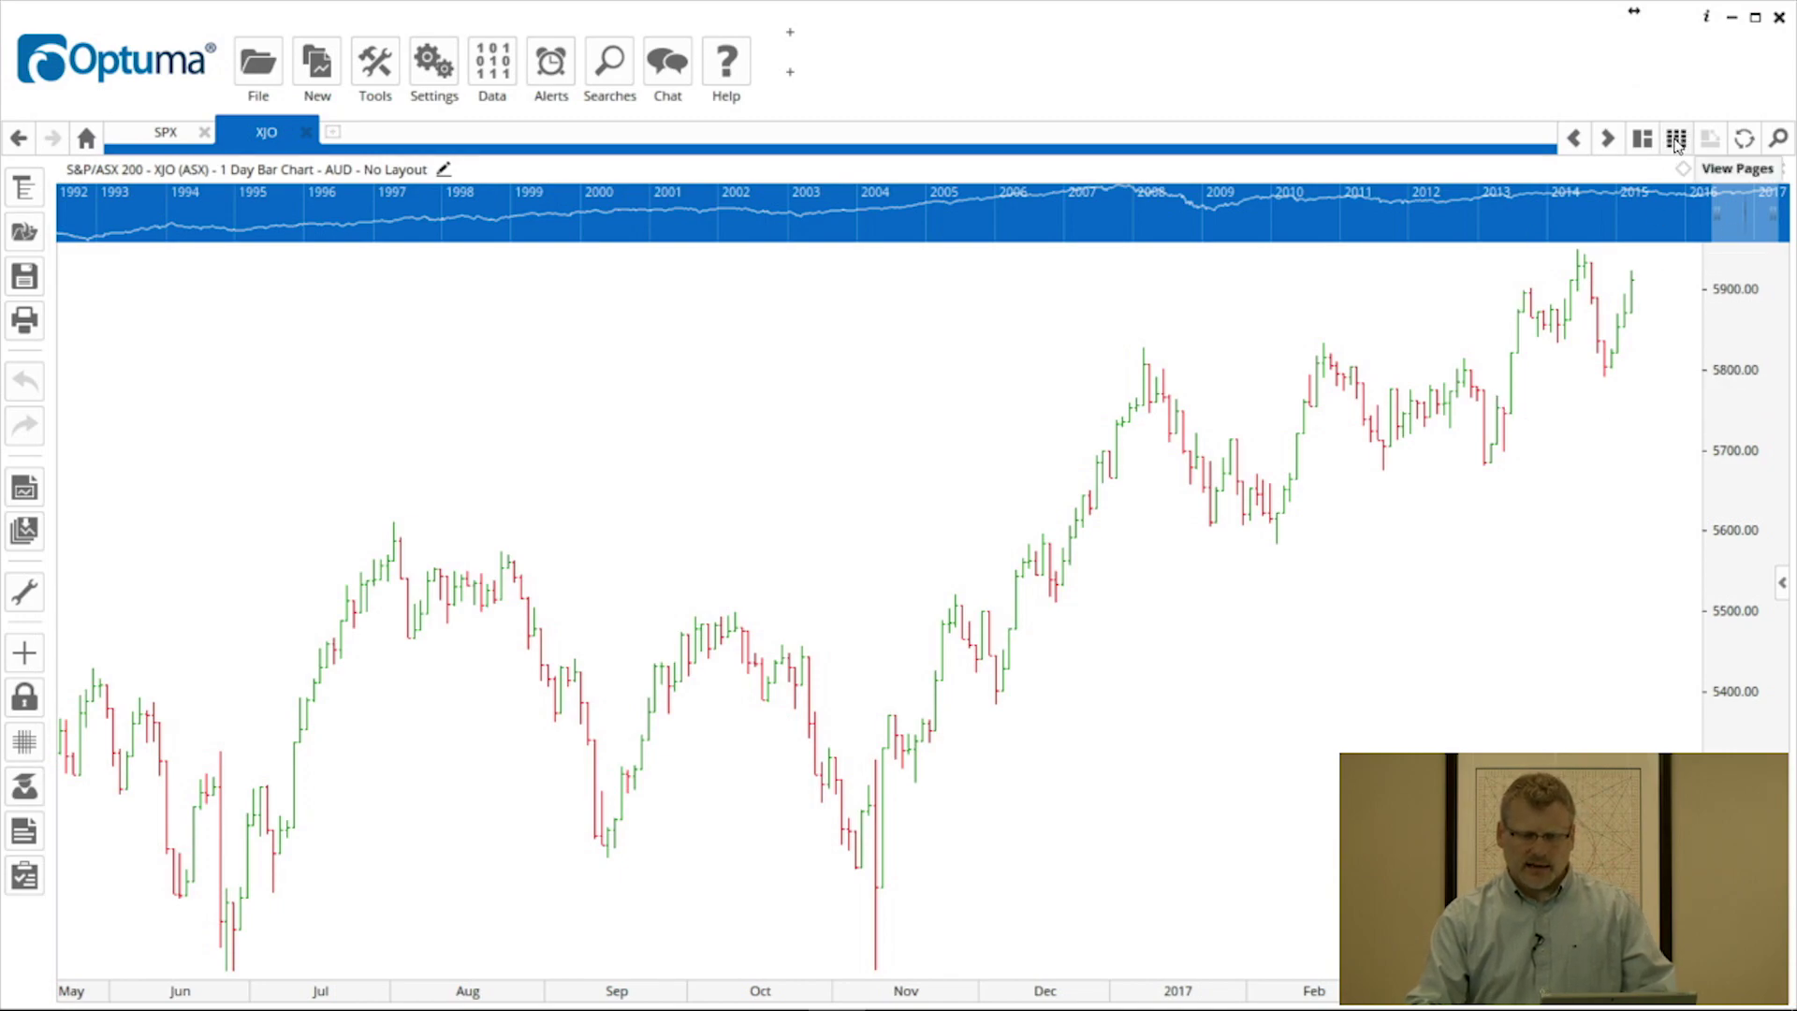
Preview the workbook pages as thumbnails, return to XJO, then start page cycling at 5 seconds
{"action": "left_click", "coordinate": [1675, 141]}
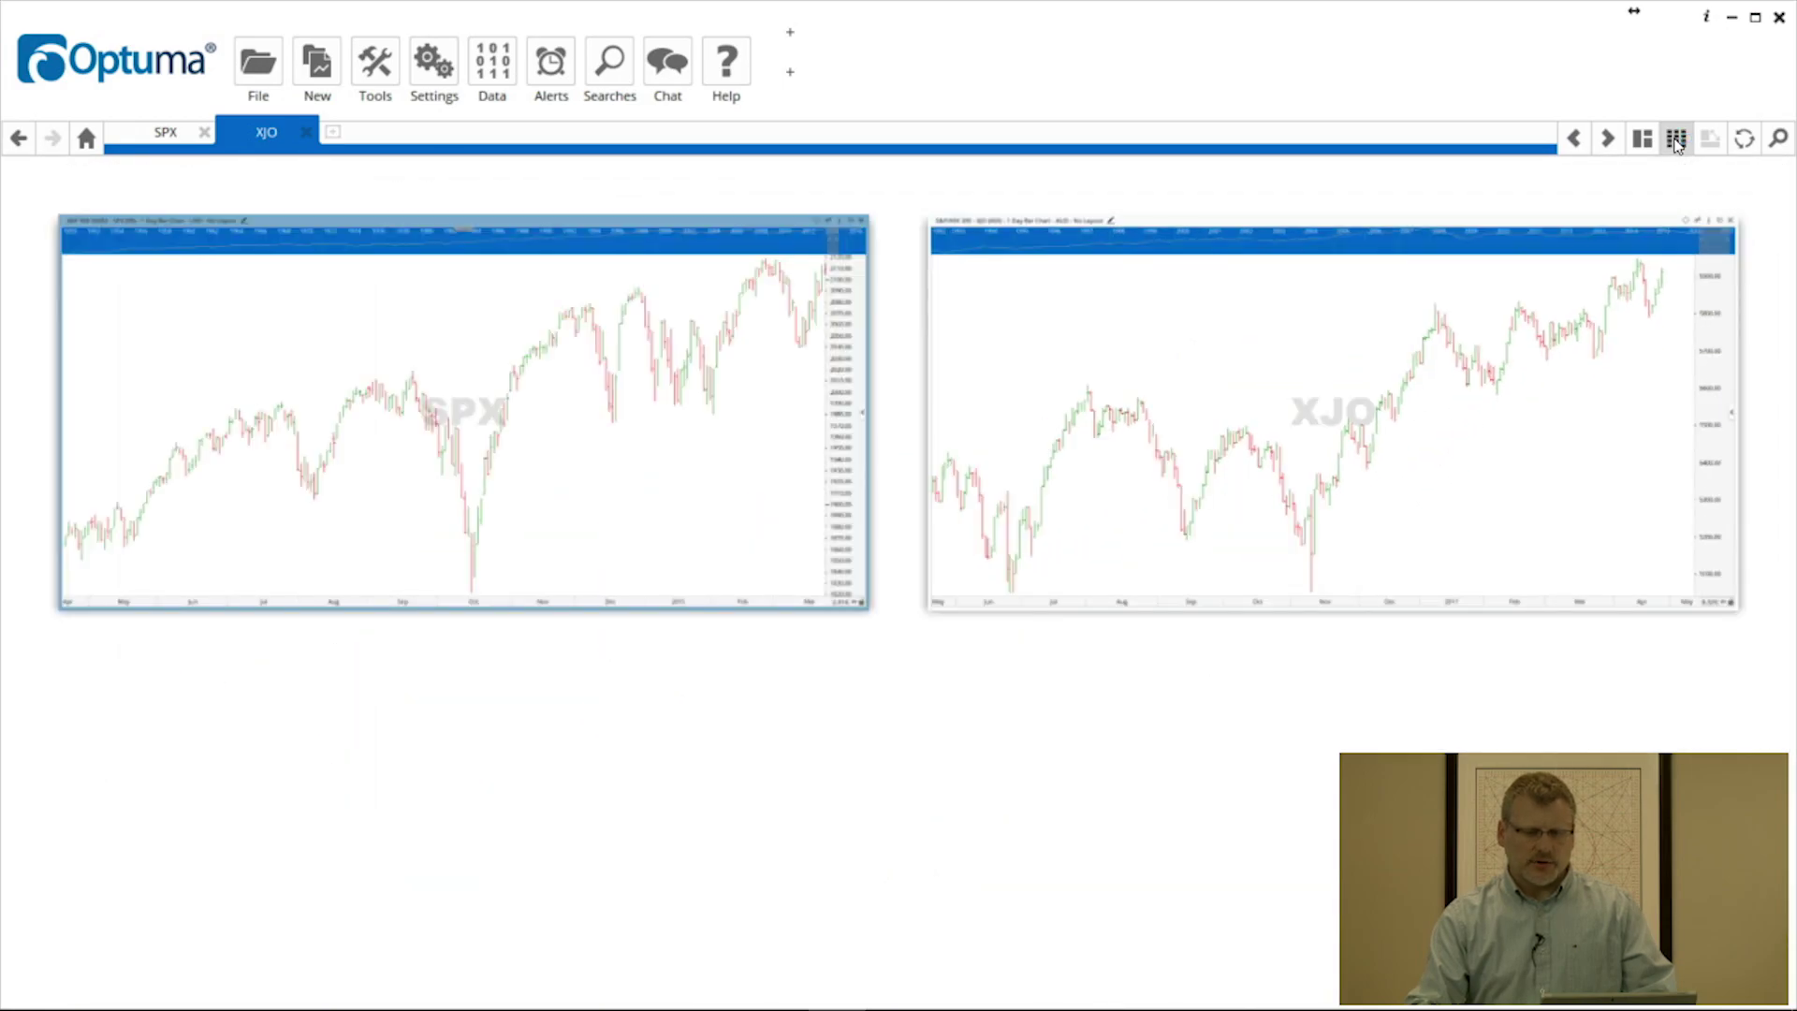
{"action": "mouse_move", "coordinate": [569, 419]}
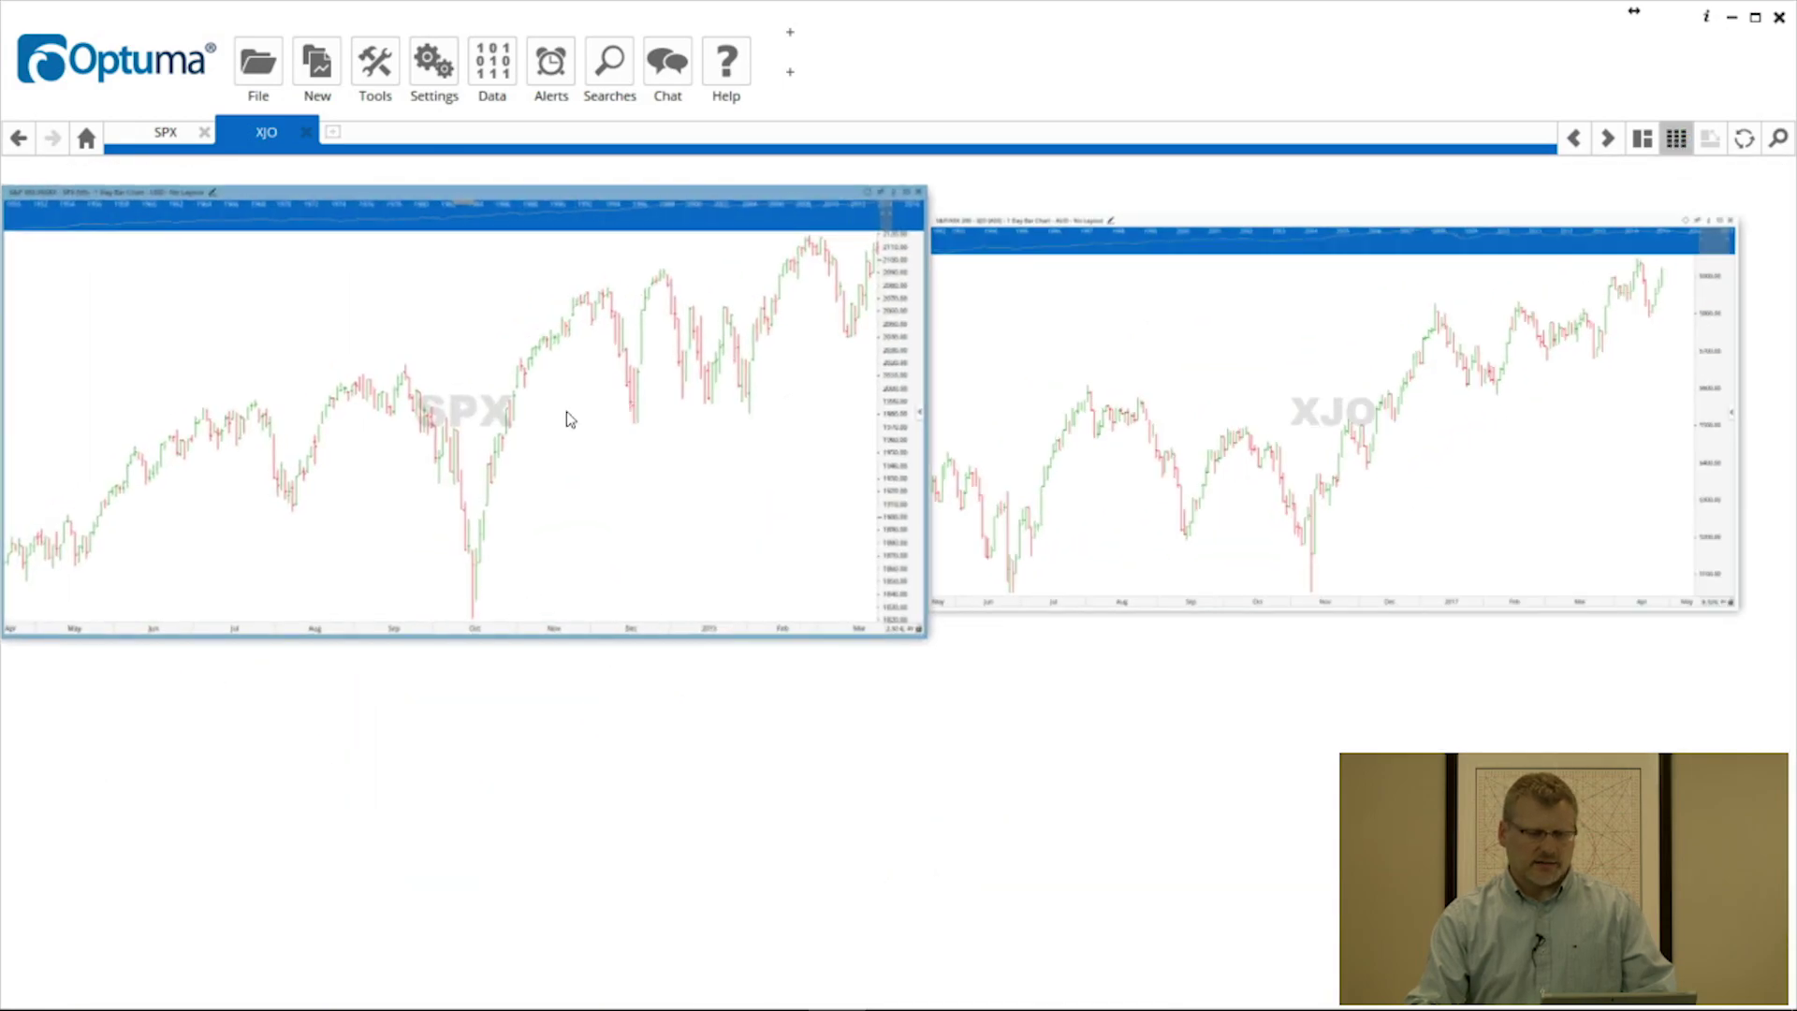
{"action": "mouse_move", "coordinate": [1427, 423]}
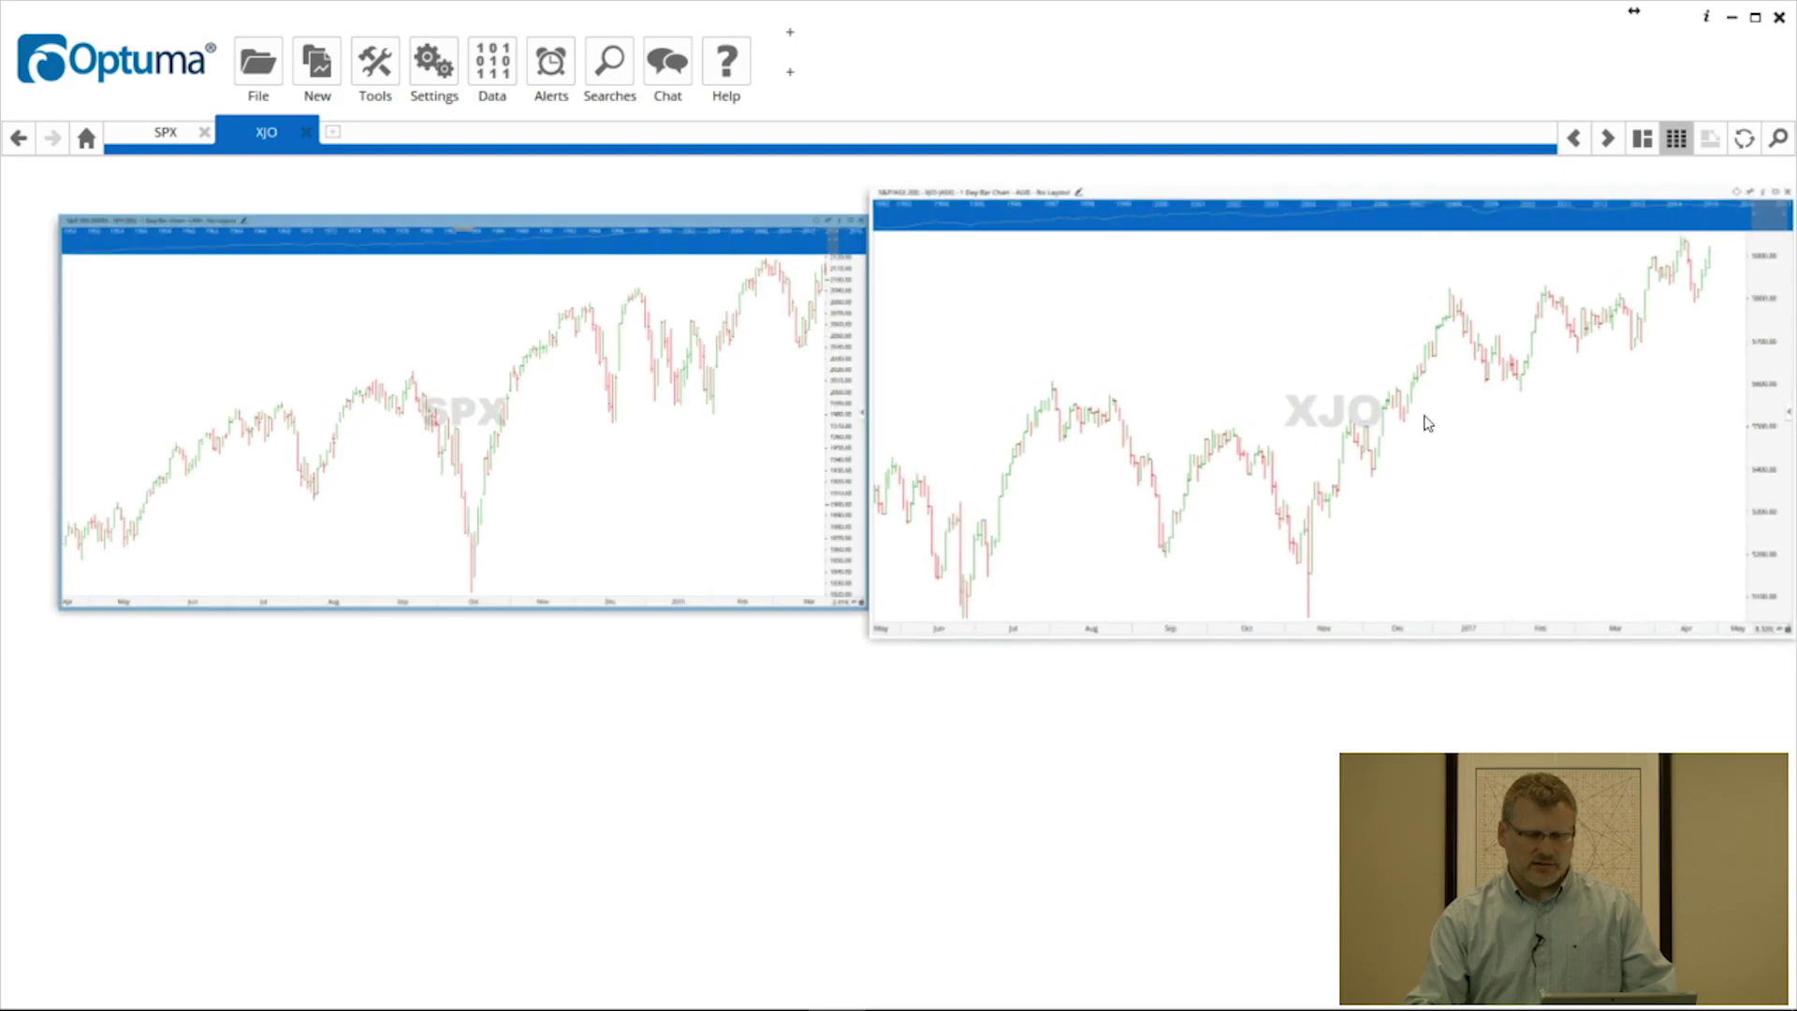
{"action": "left_click", "coordinate": [1509, 412]}
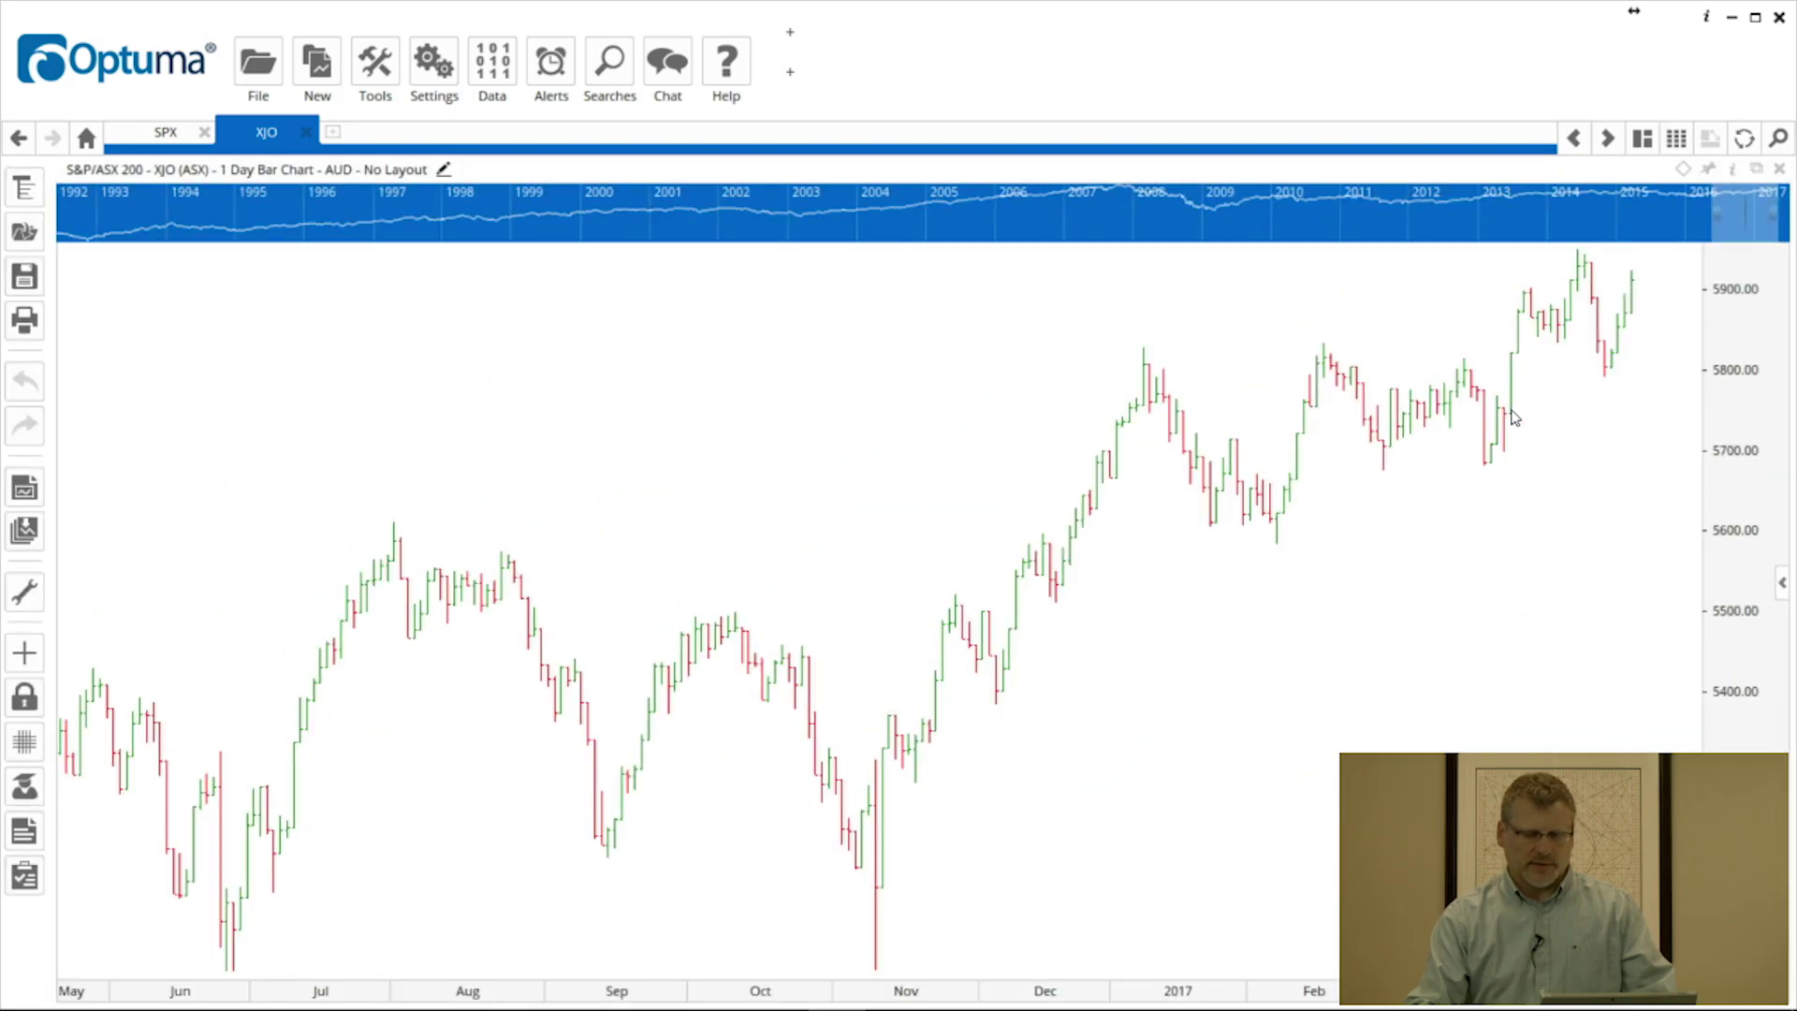
{"action": "right_click", "coordinate": [1745, 145]}
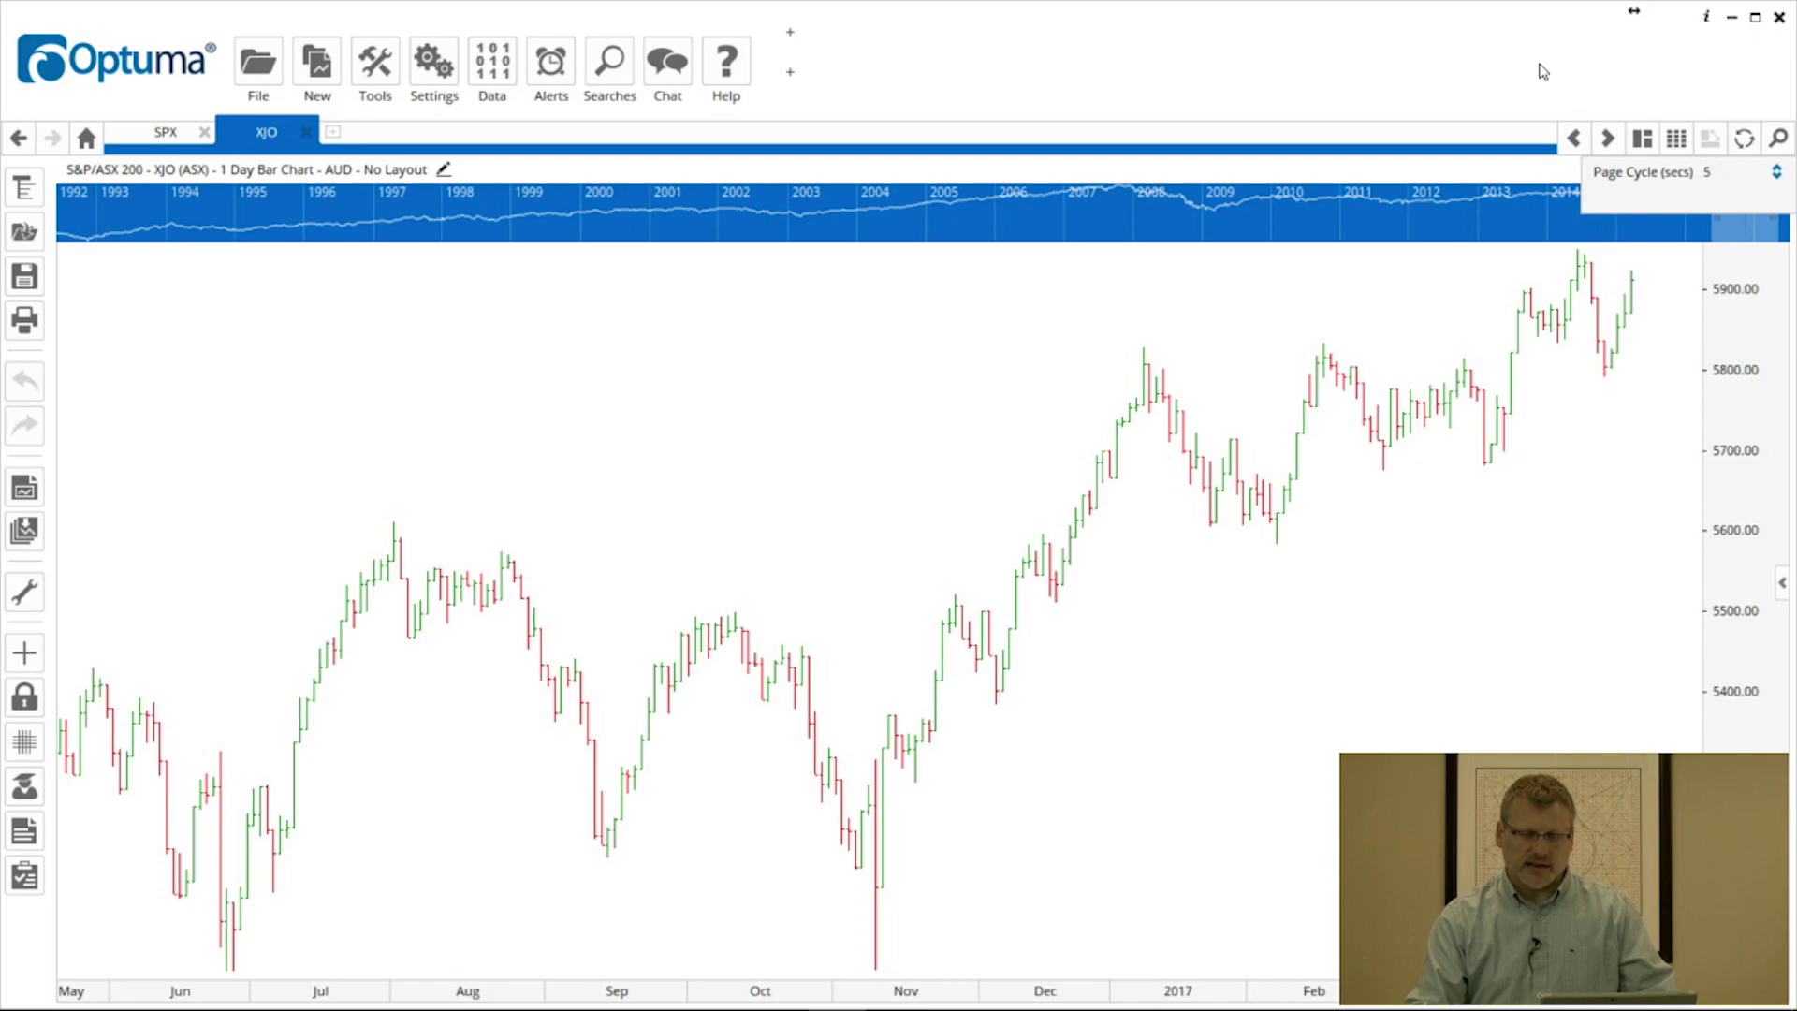
{"action": "left_click", "coordinate": [1741, 138]}
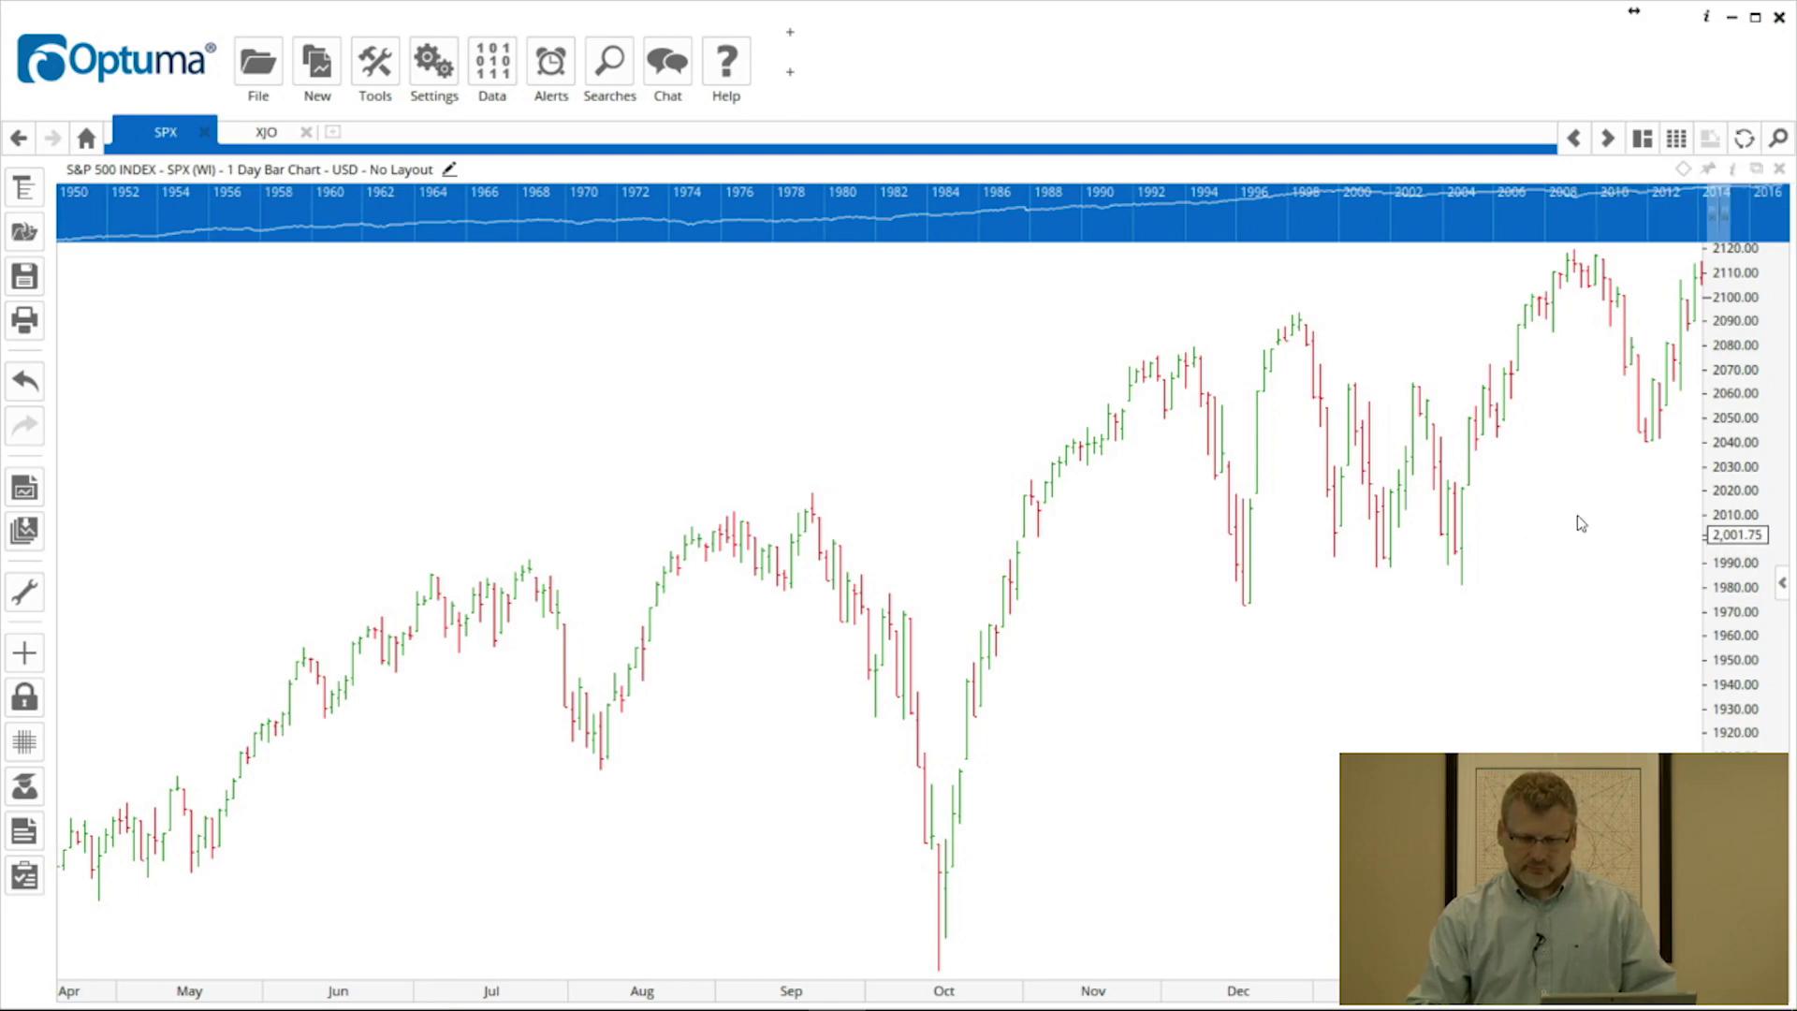
Search the workbook for 'spx' and jump to the SPX page
{"action": "left_click", "coordinate": [1779, 139]}
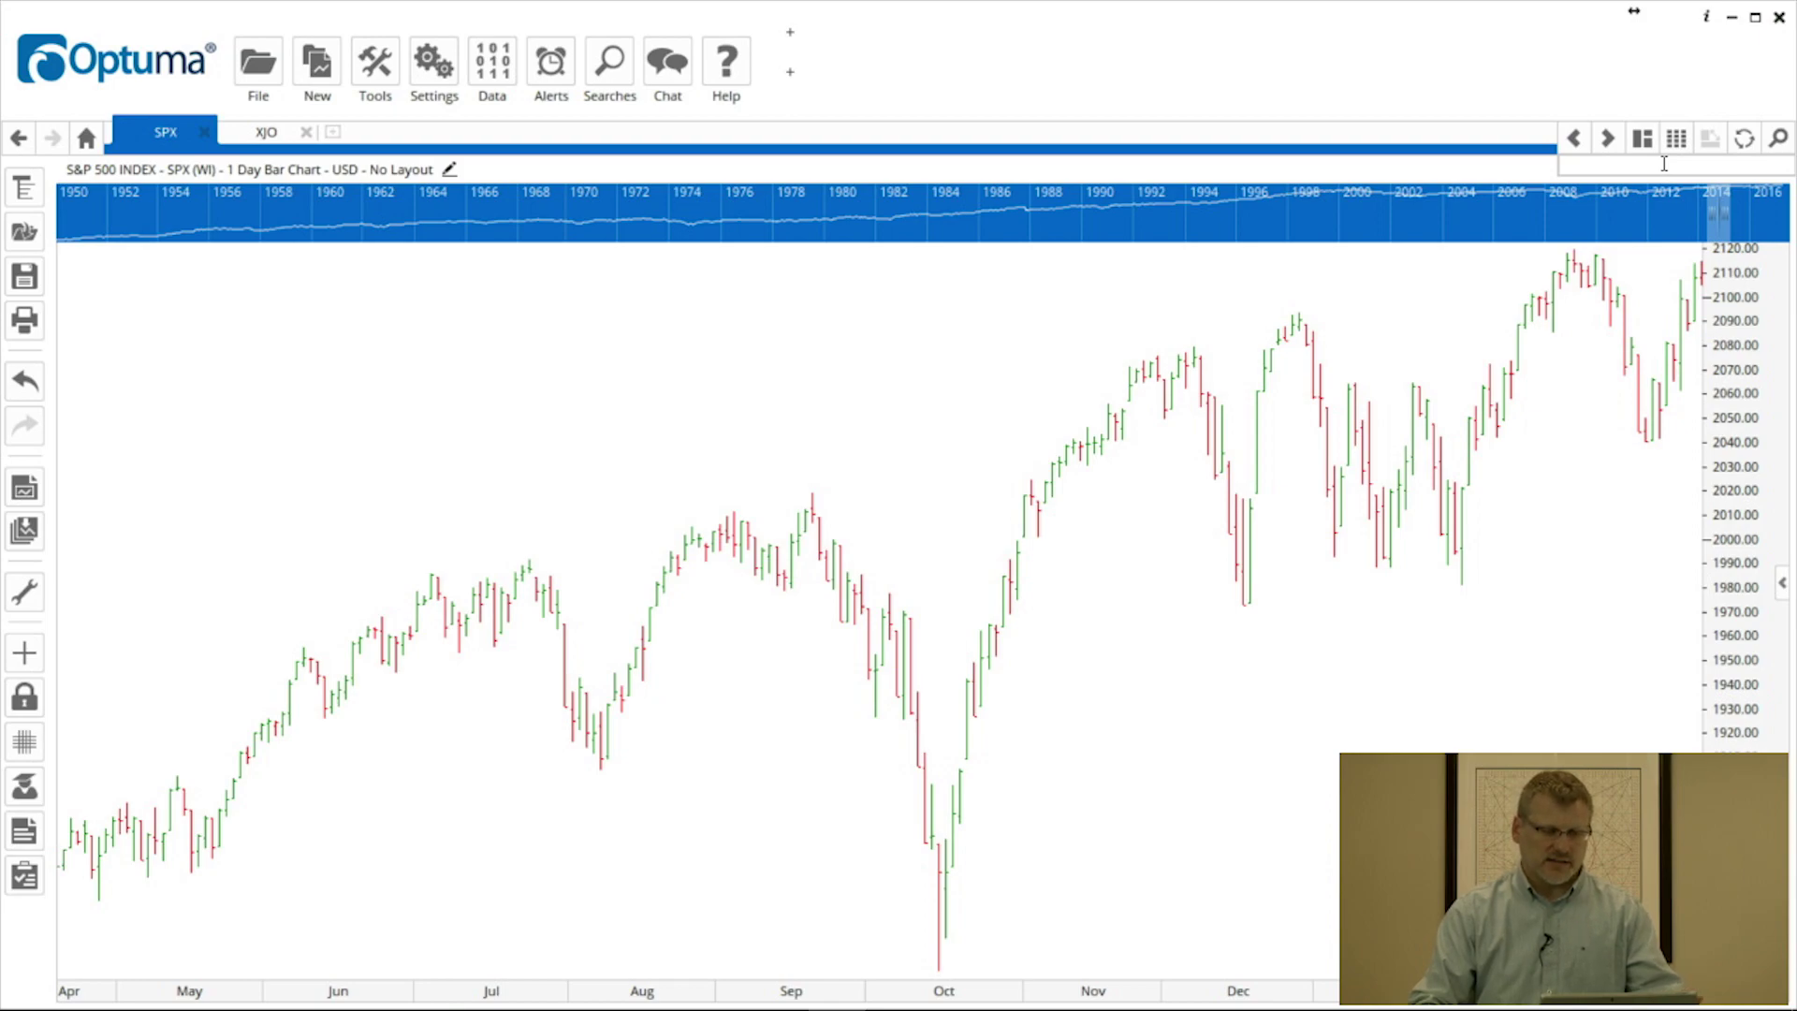
{"action": "type", "text": "spx"}
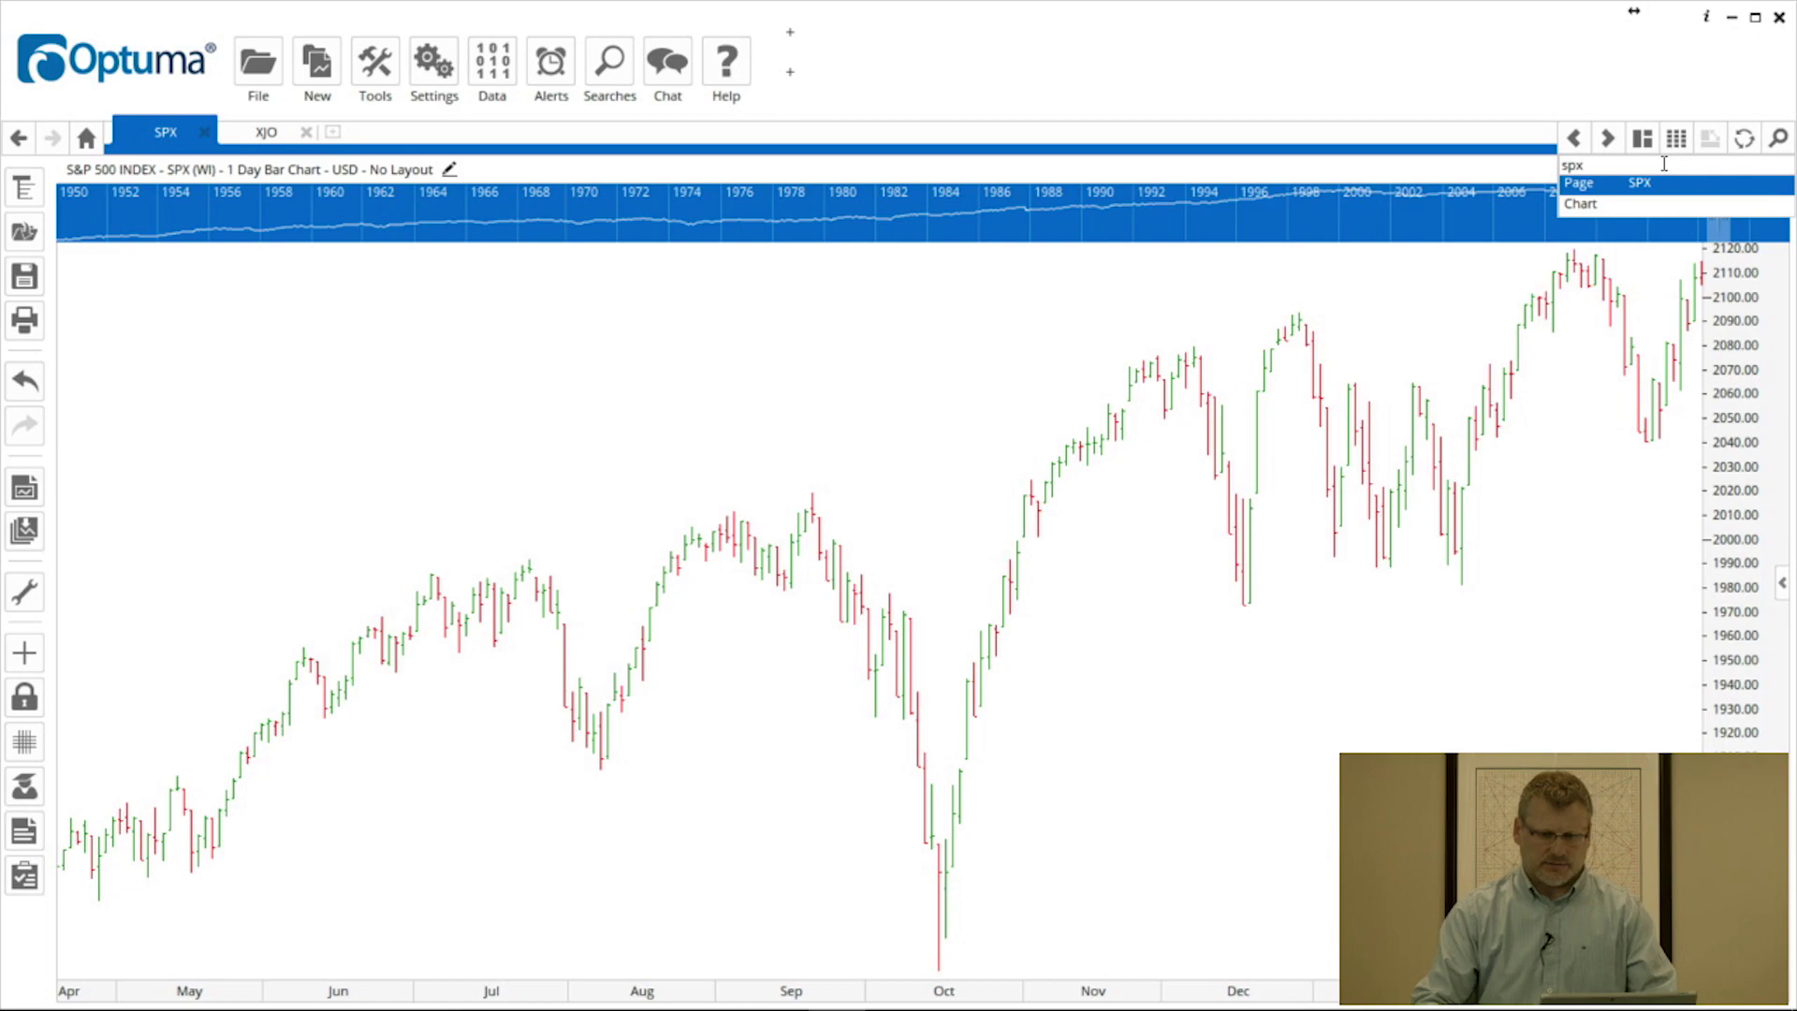
{"action": "left_click", "coordinate": [1598, 204]}
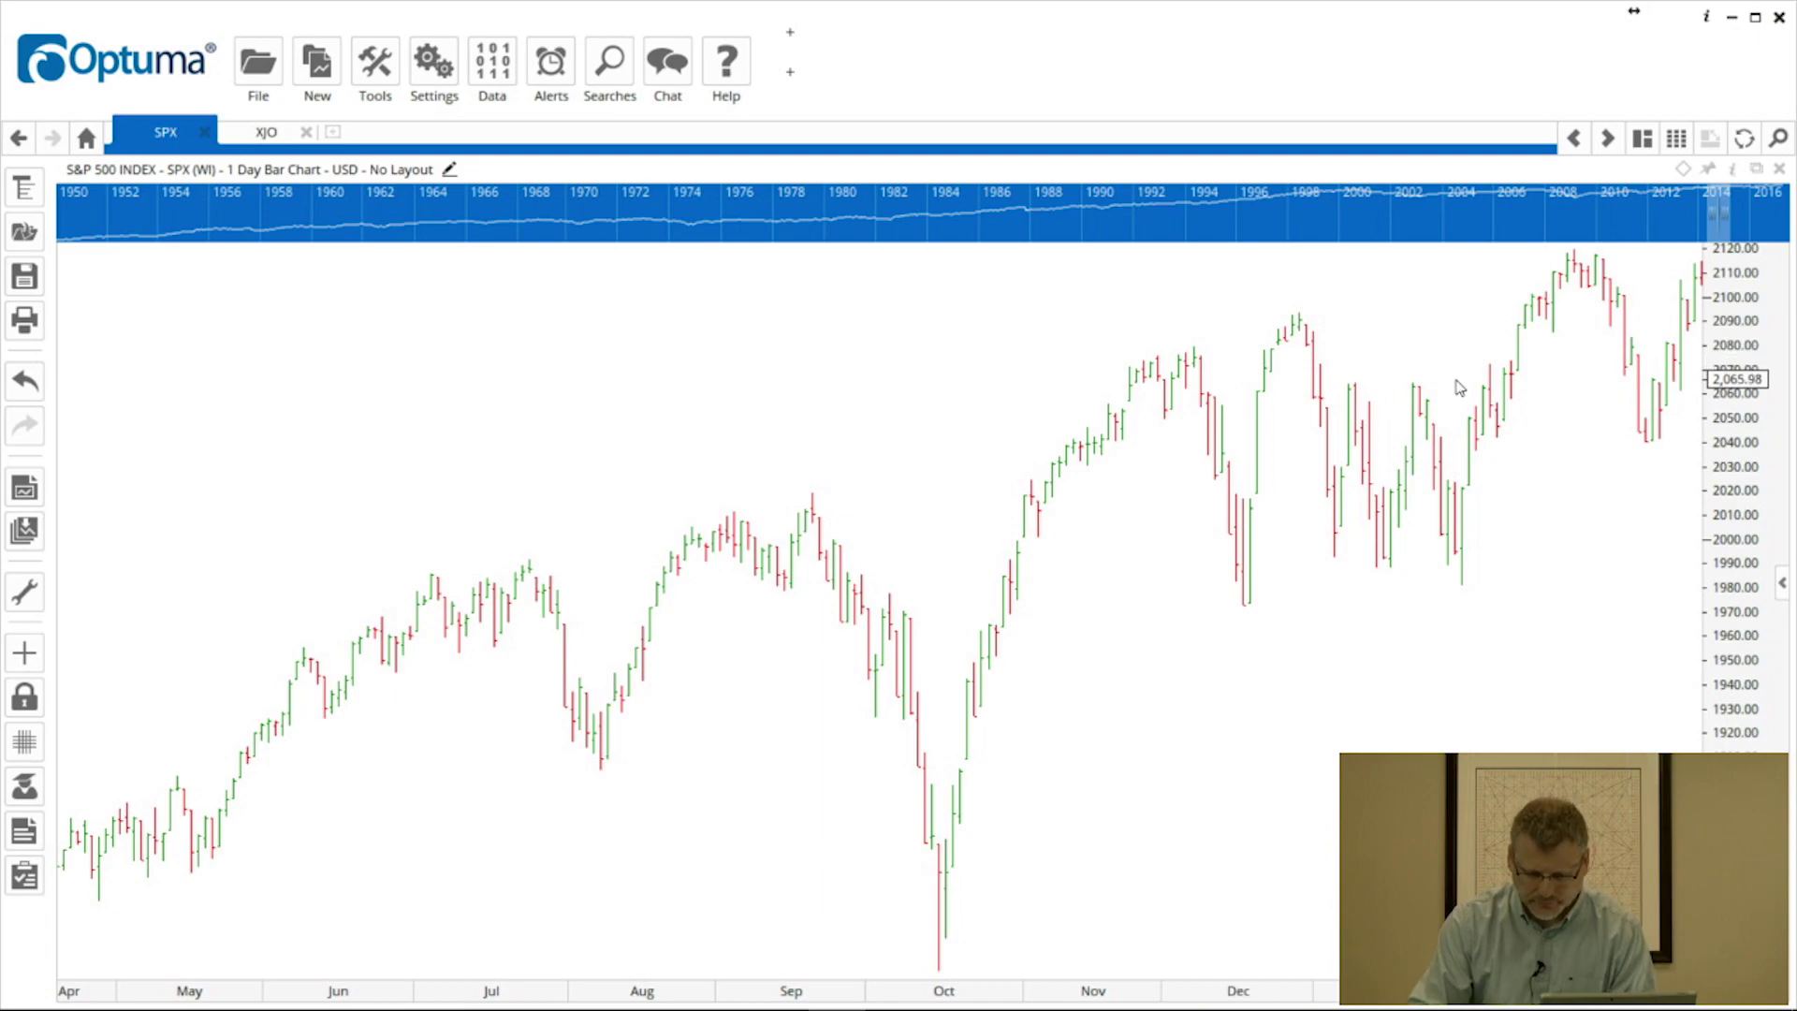
Switch to the XJO page from the workbook page list
{"action": "left_click", "coordinate": [1577, 139]}
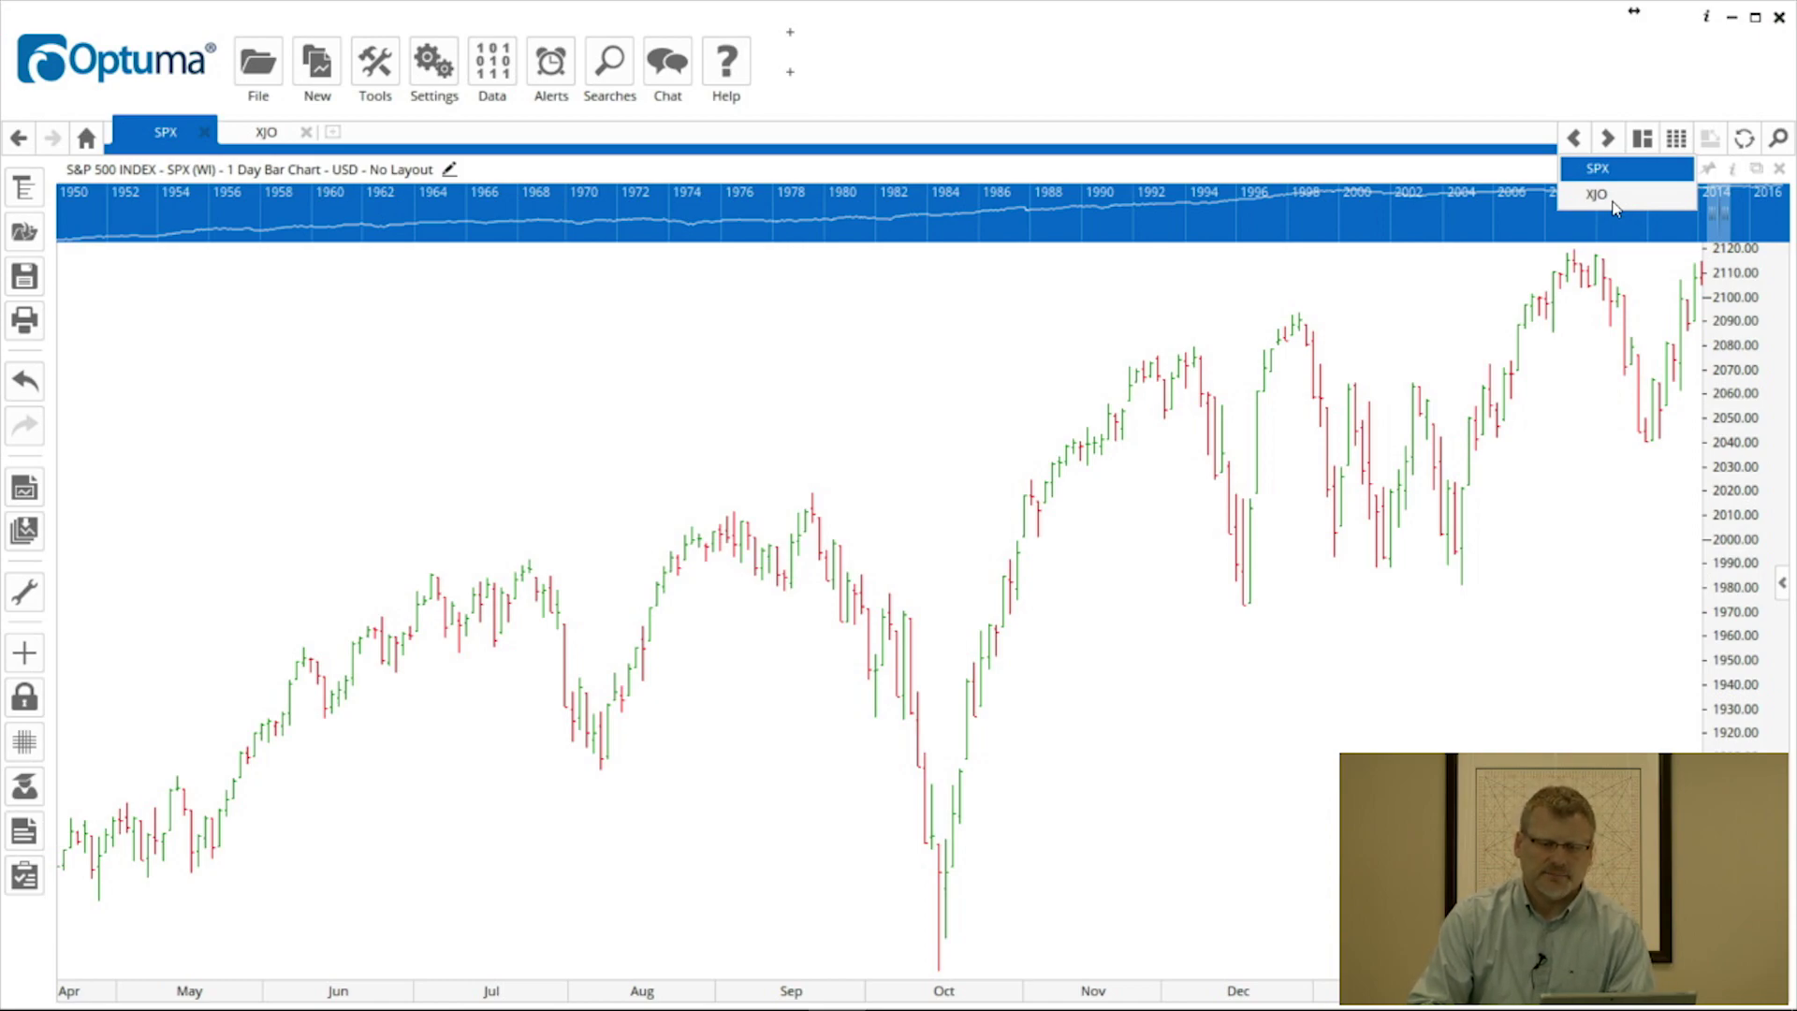
{"action": "left_click", "coordinate": [1574, 141]}
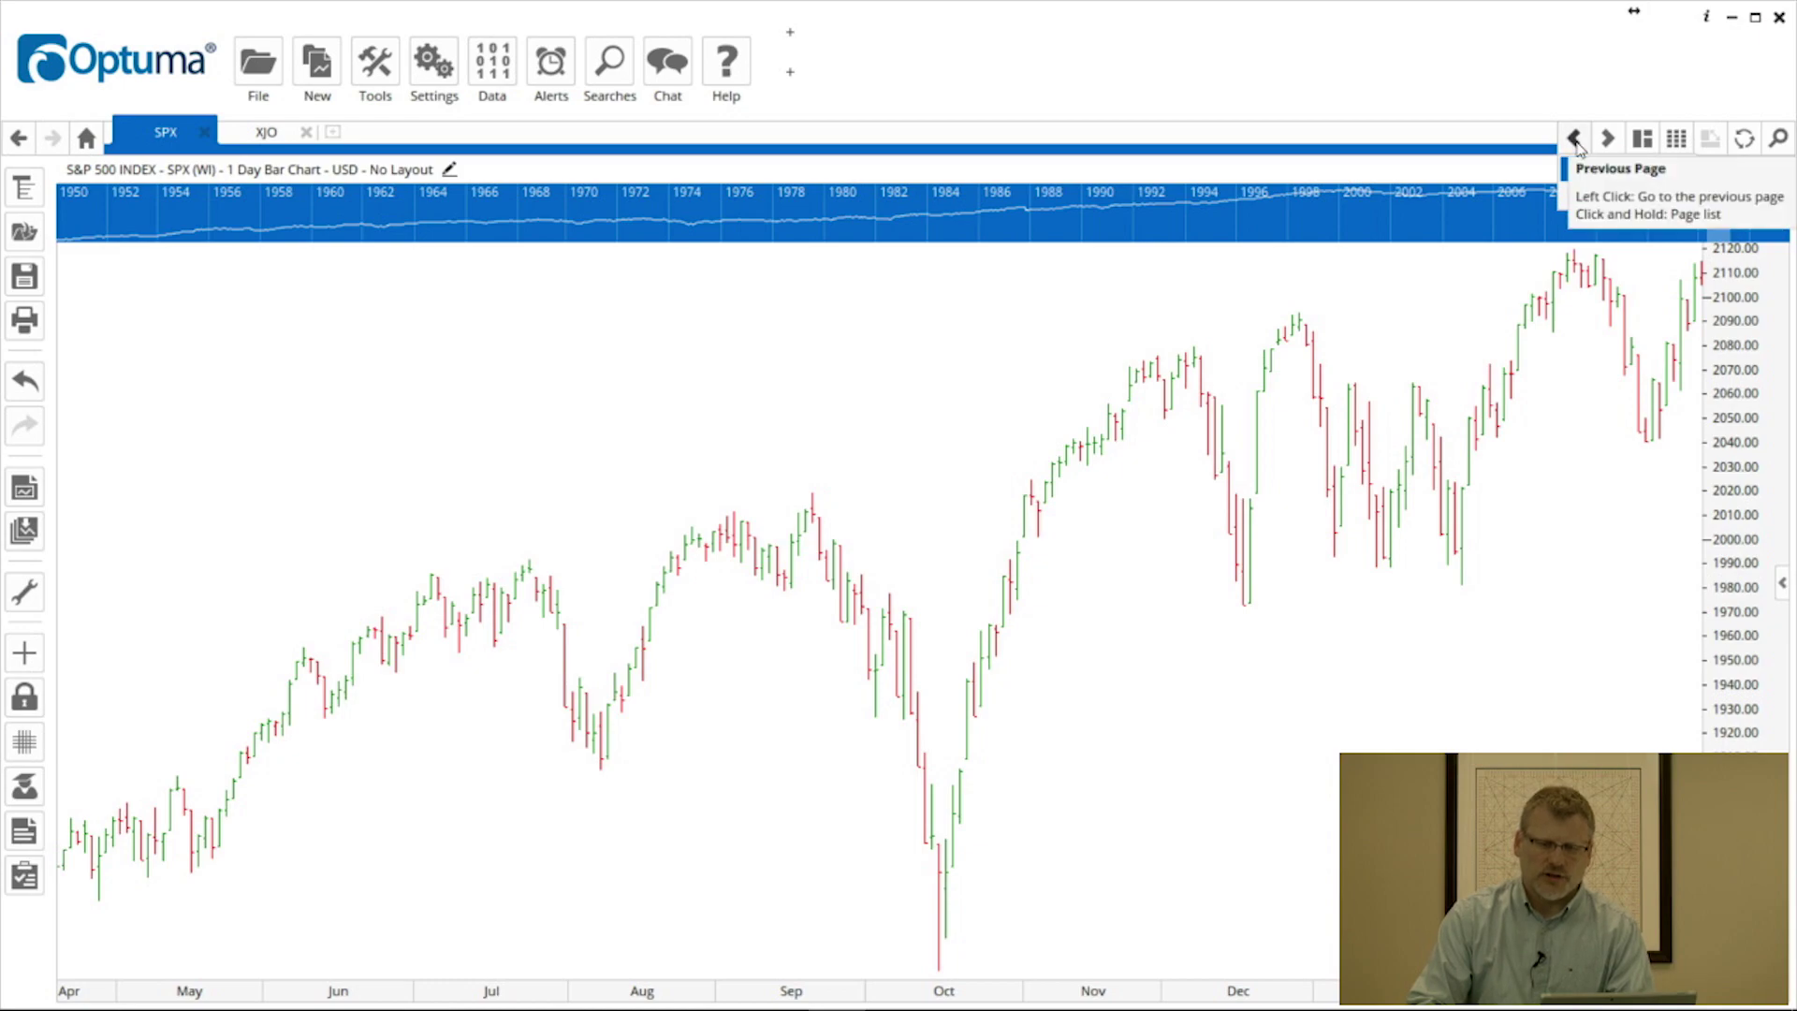
{"action": "left_click", "coordinate": [1575, 140]}
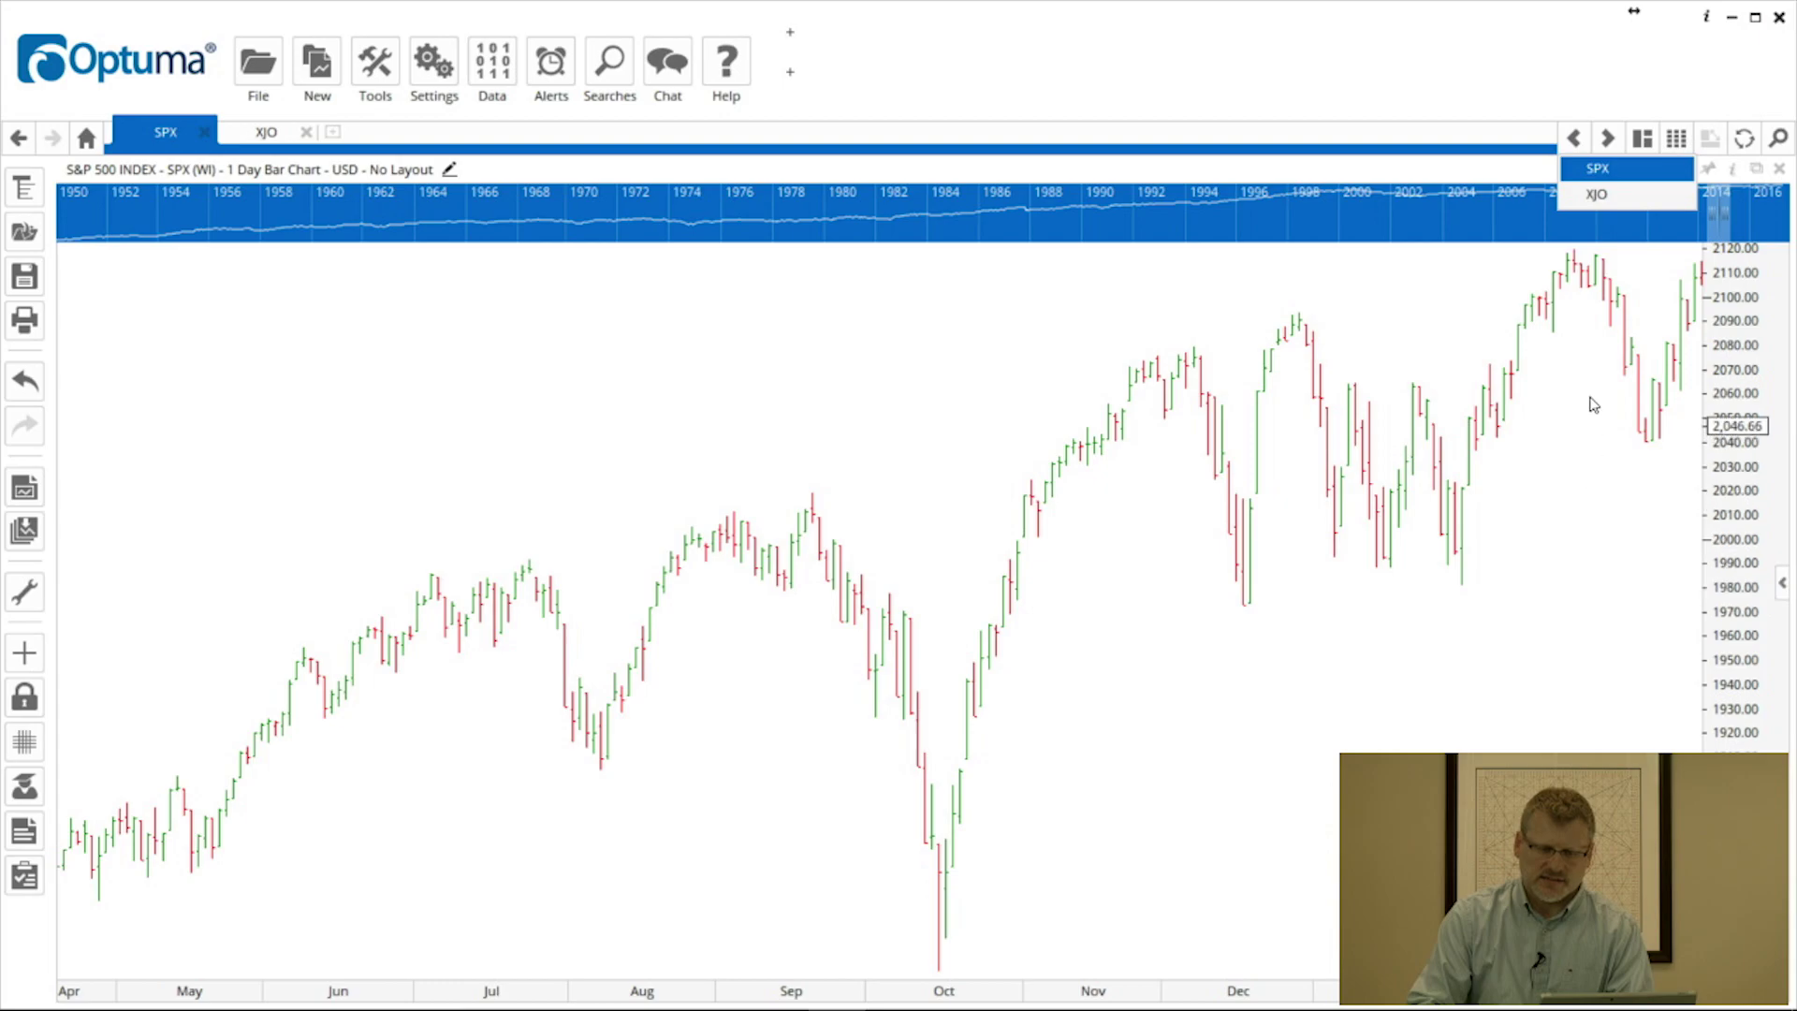
{"action": "left_click", "coordinate": [1594, 196]}
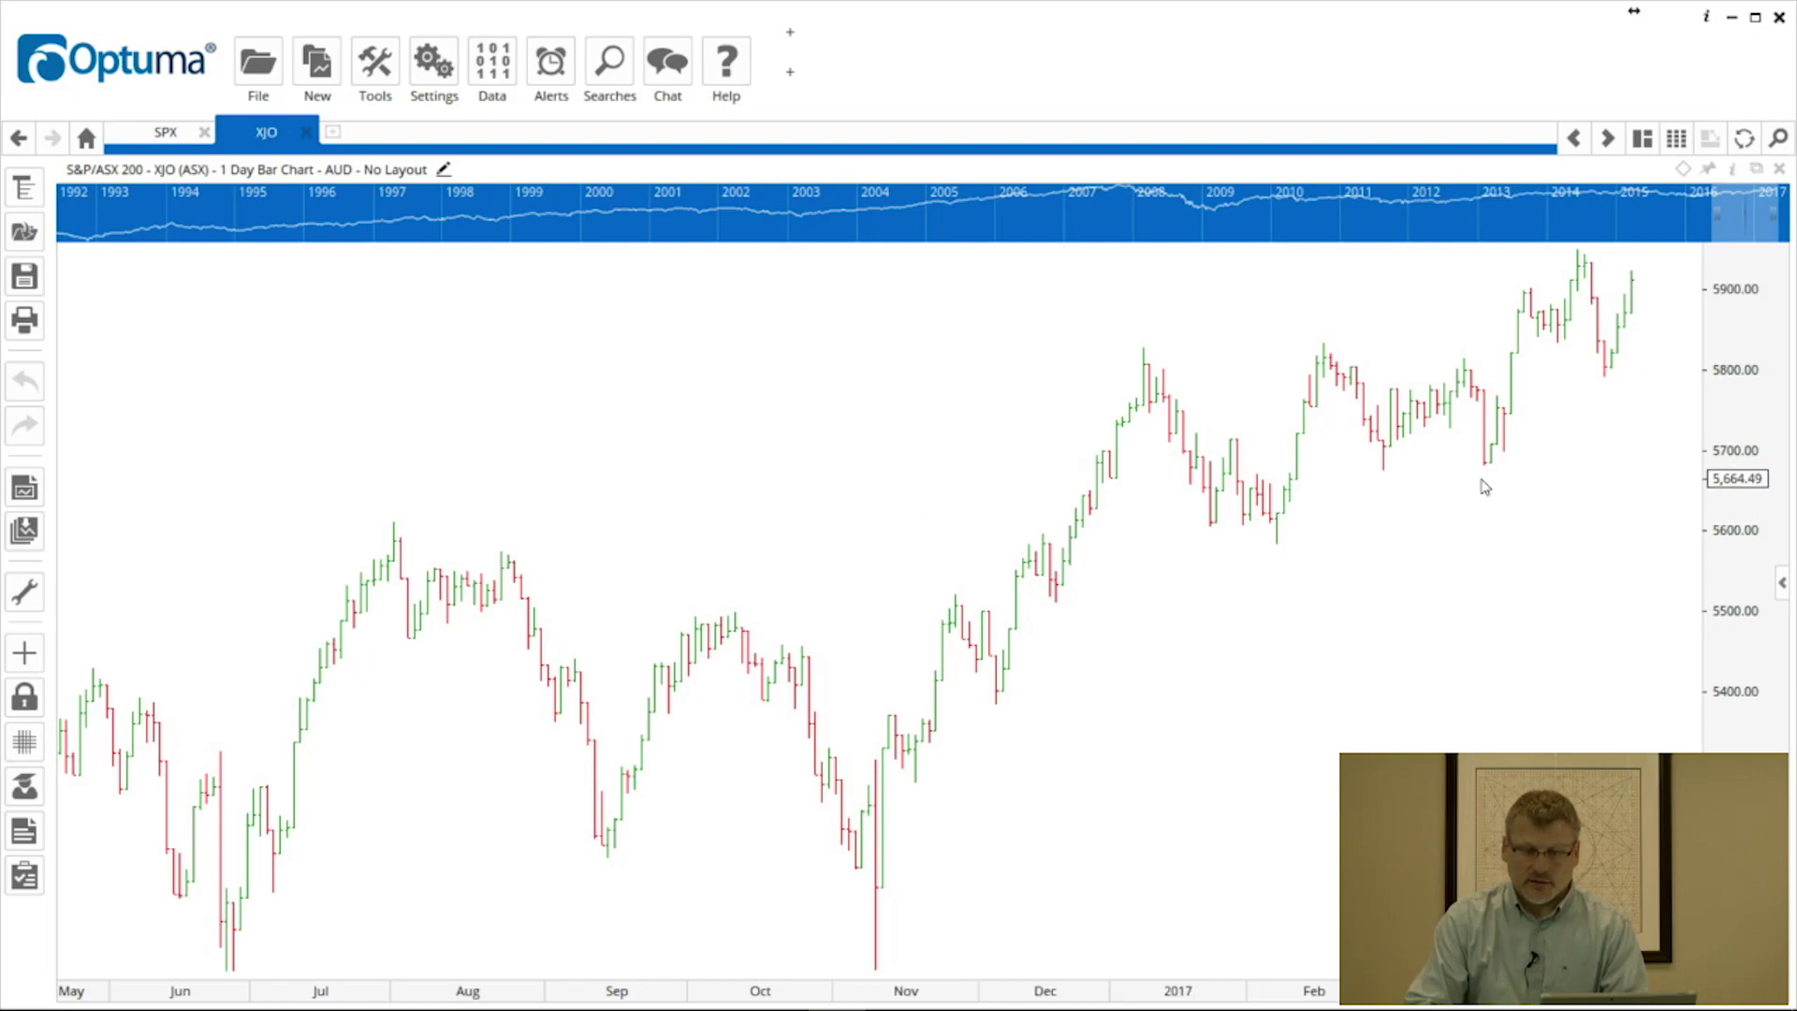
Set the XJO price scale font size to 15 and its display format to 0.0
{"action": "right_click", "coordinate": [1737, 419]}
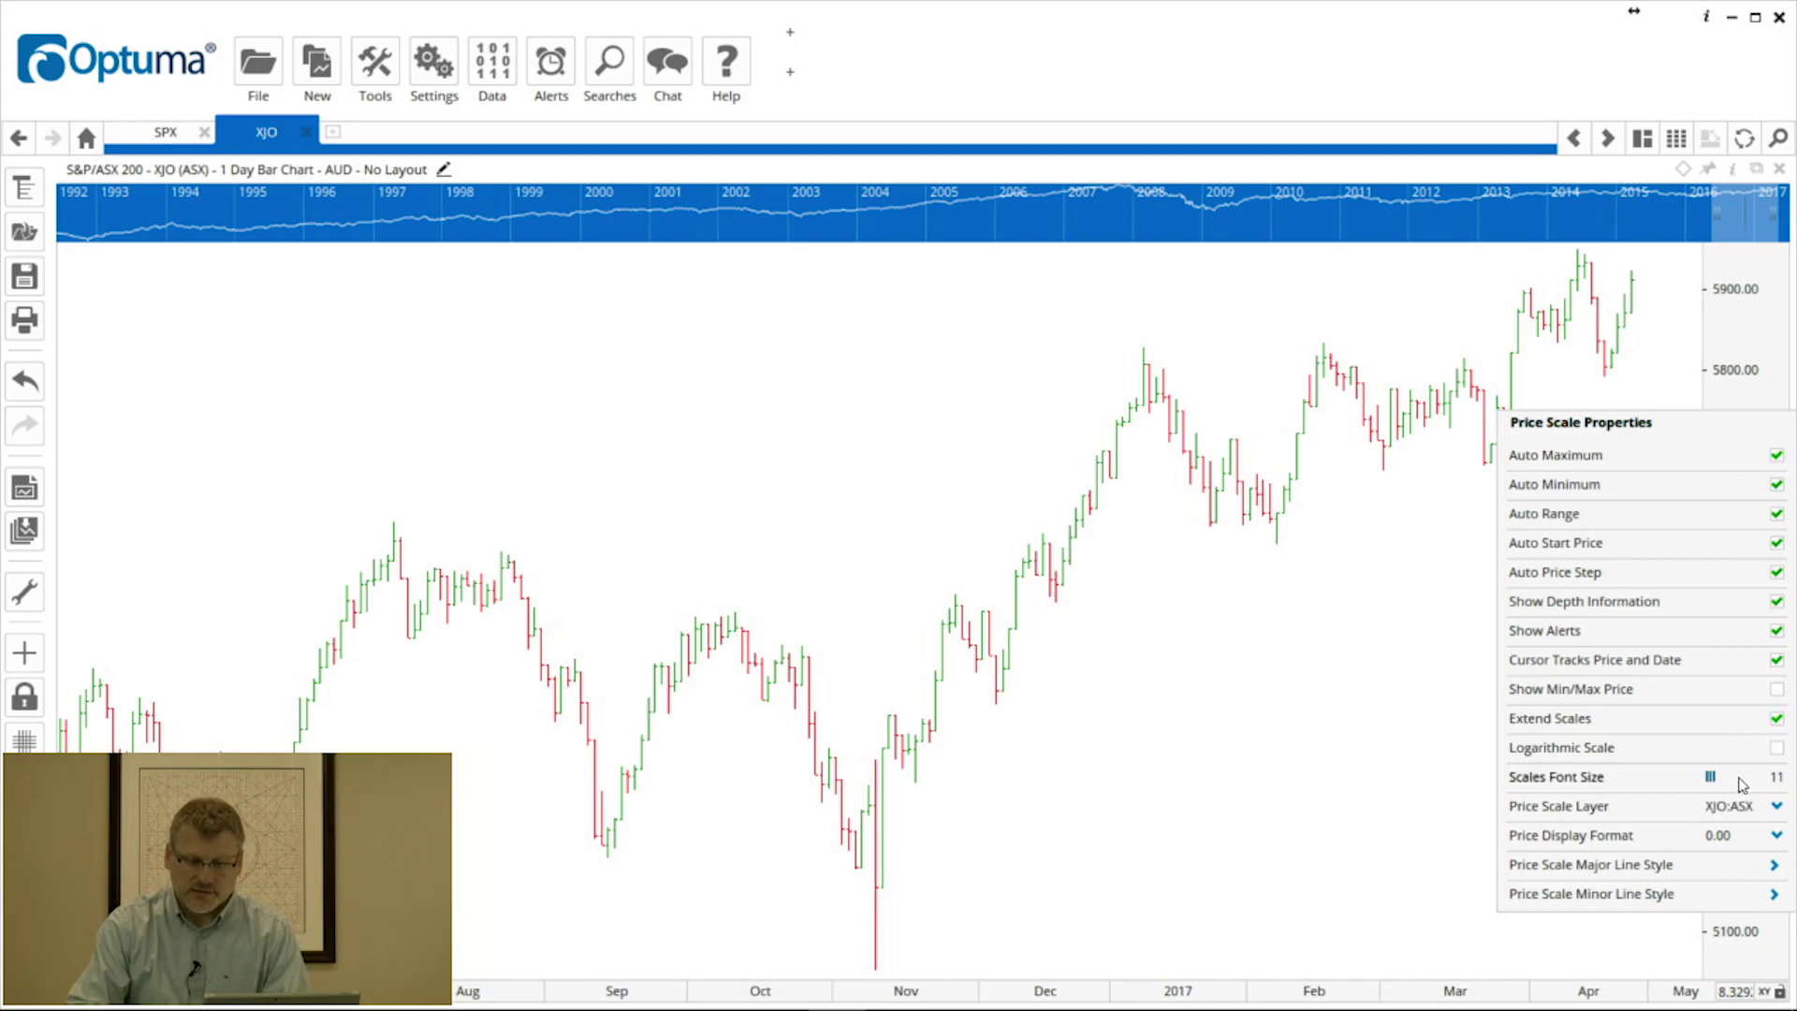
{"action": "scroll", "coordinate": [1743, 782], "scroll_direction": "up", "scroll_amount": 3}
{"action": "scroll", "coordinate": [1742, 782], "scroll_direction": "up", "scroll_amount": 4}
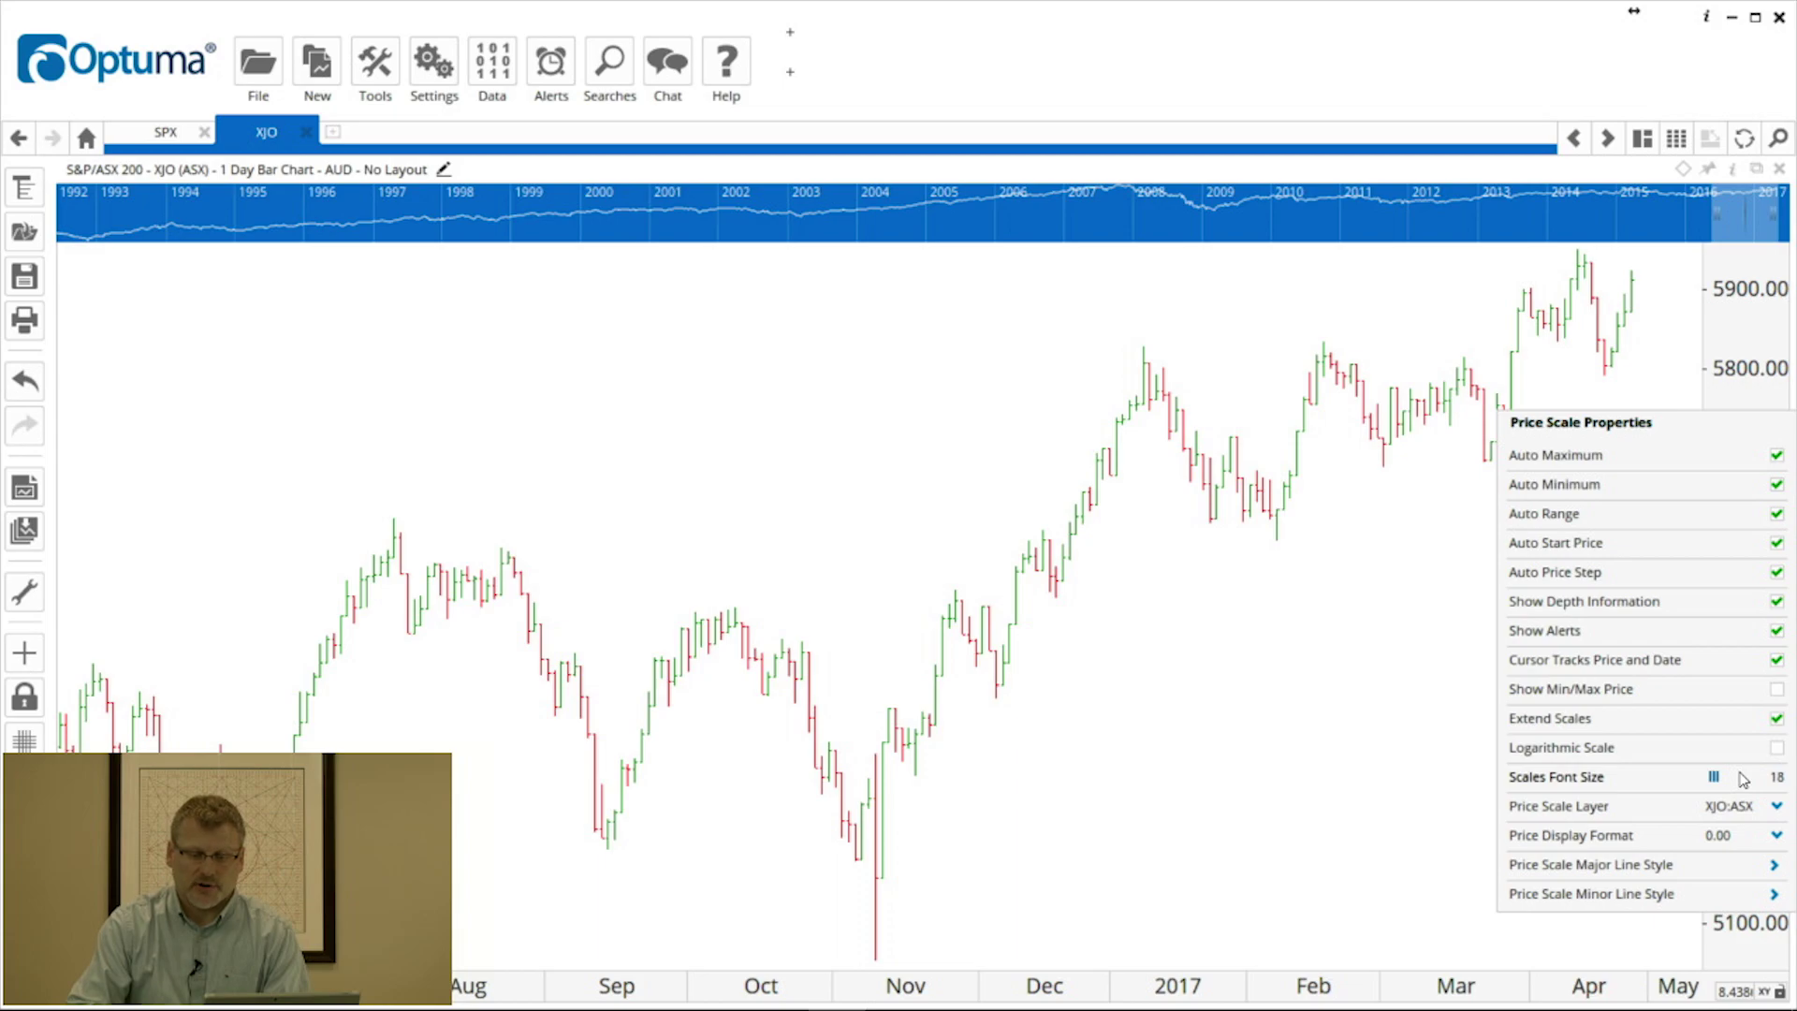
{"action": "scroll", "coordinate": [1743, 780], "scroll_direction": "down", "scroll_amount": 1}
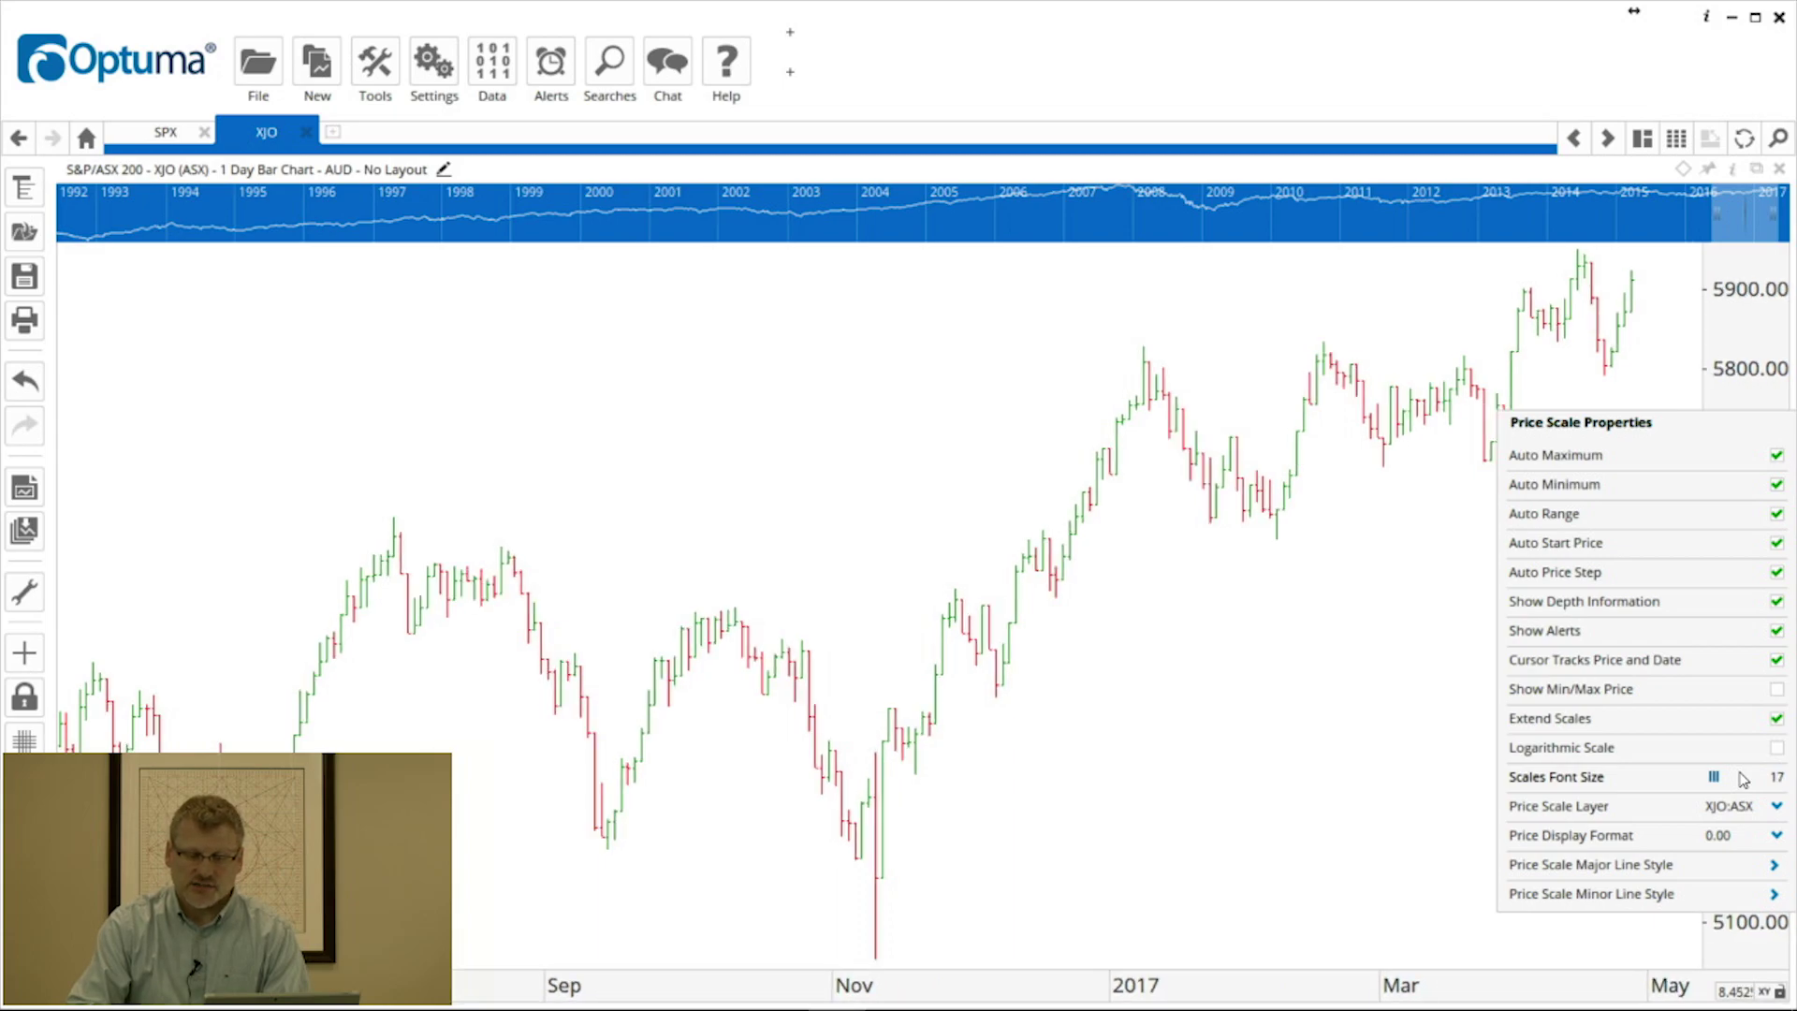
{"action": "scroll", "coordinate": [1743, 780], "scroll_direction": "down", "scroll_amount": 2}
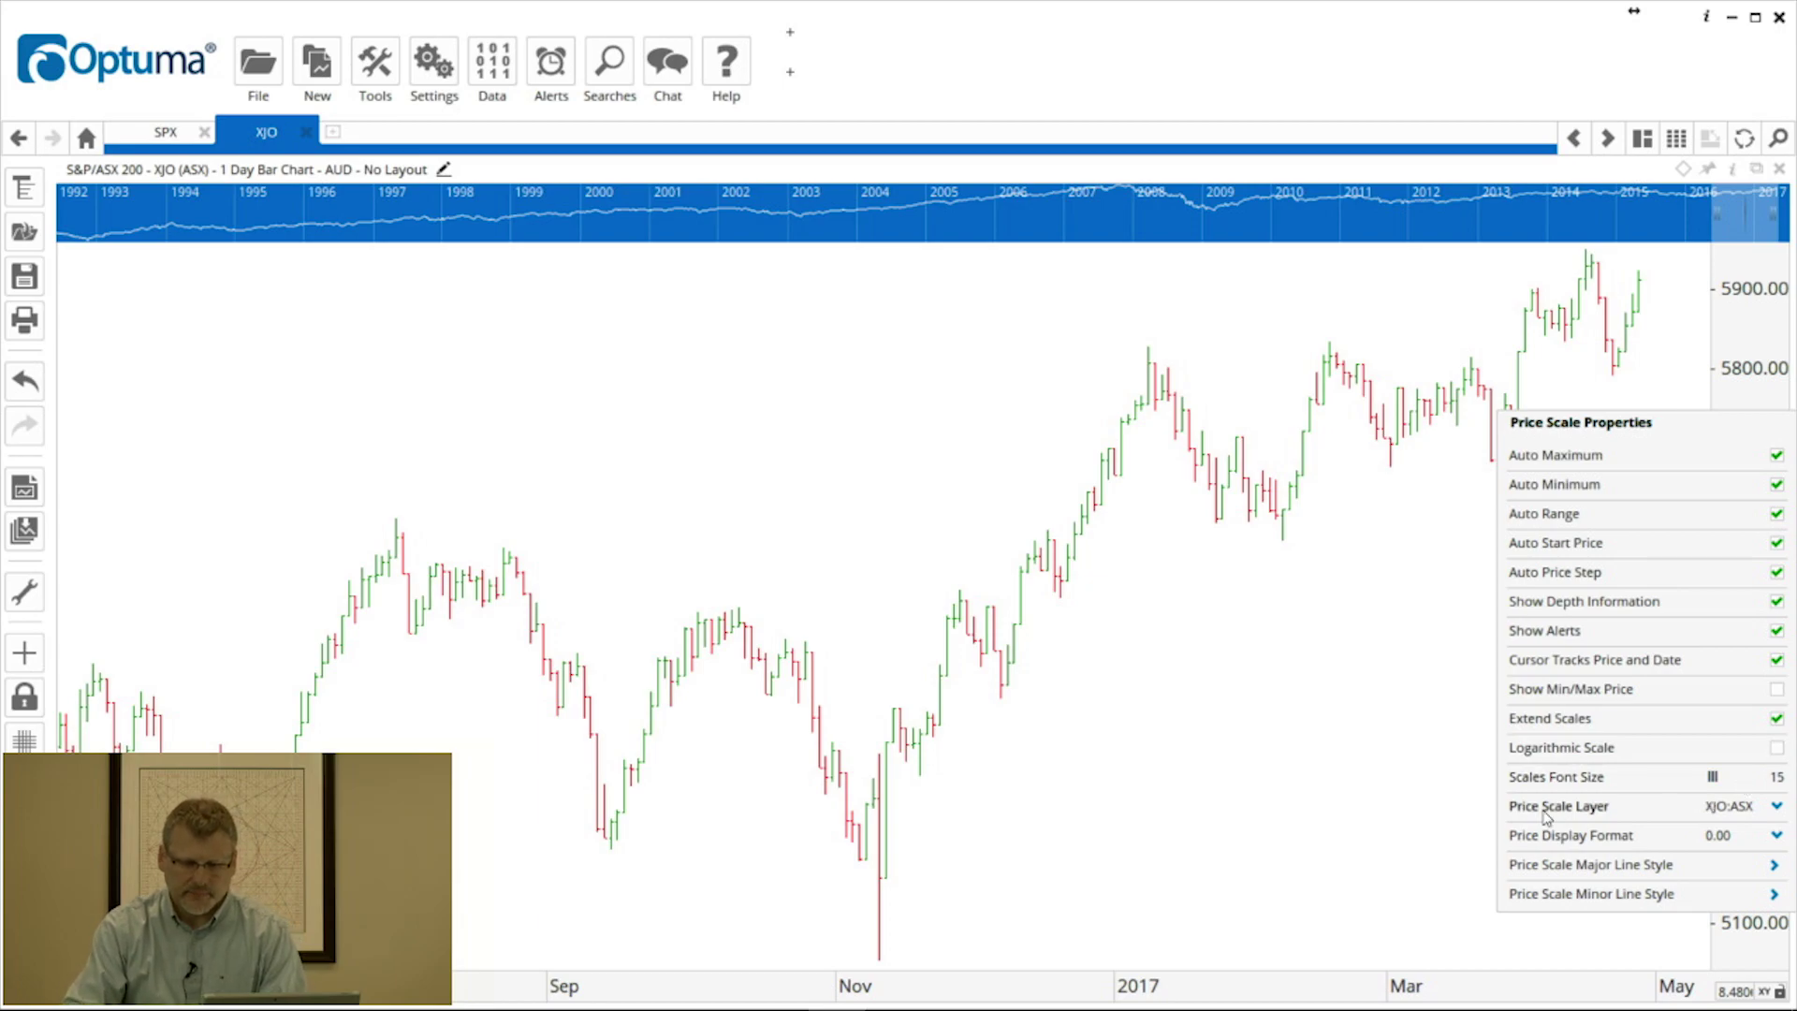
{"action": "left_click", "coordinate": [1772, 839]}
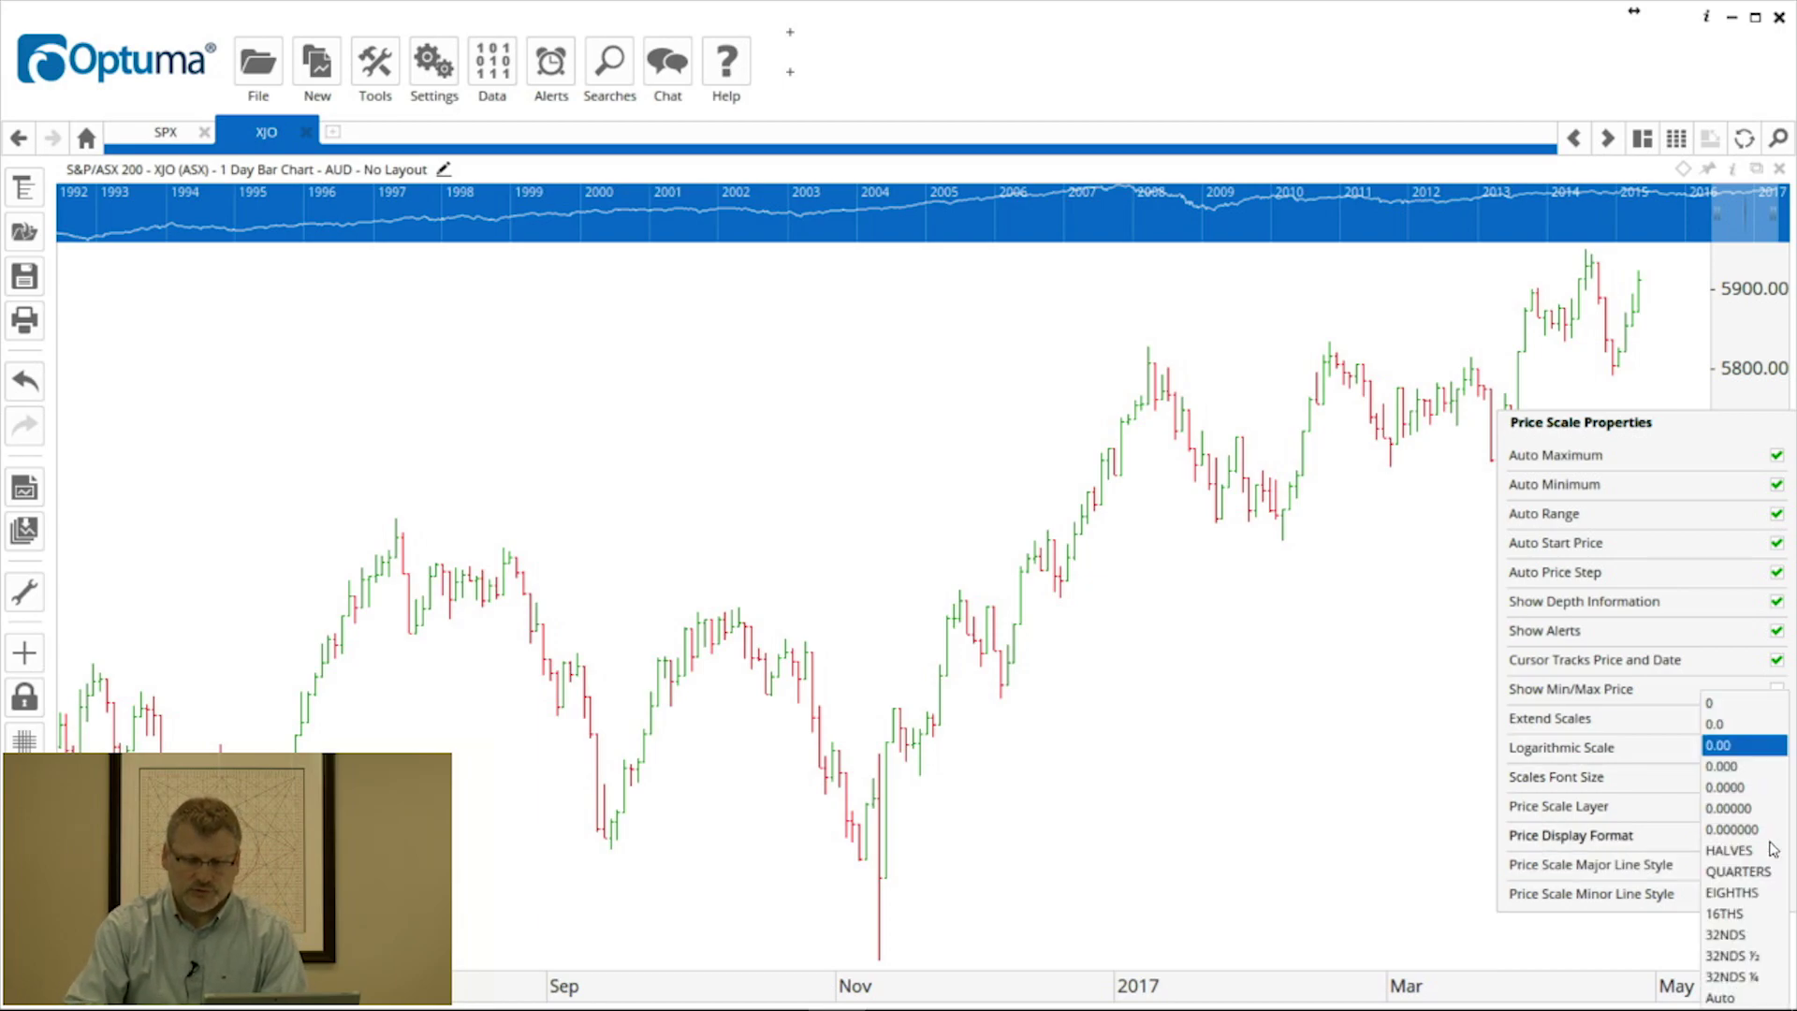
{"action": "left_click", "coordinate": [1716, 724]}
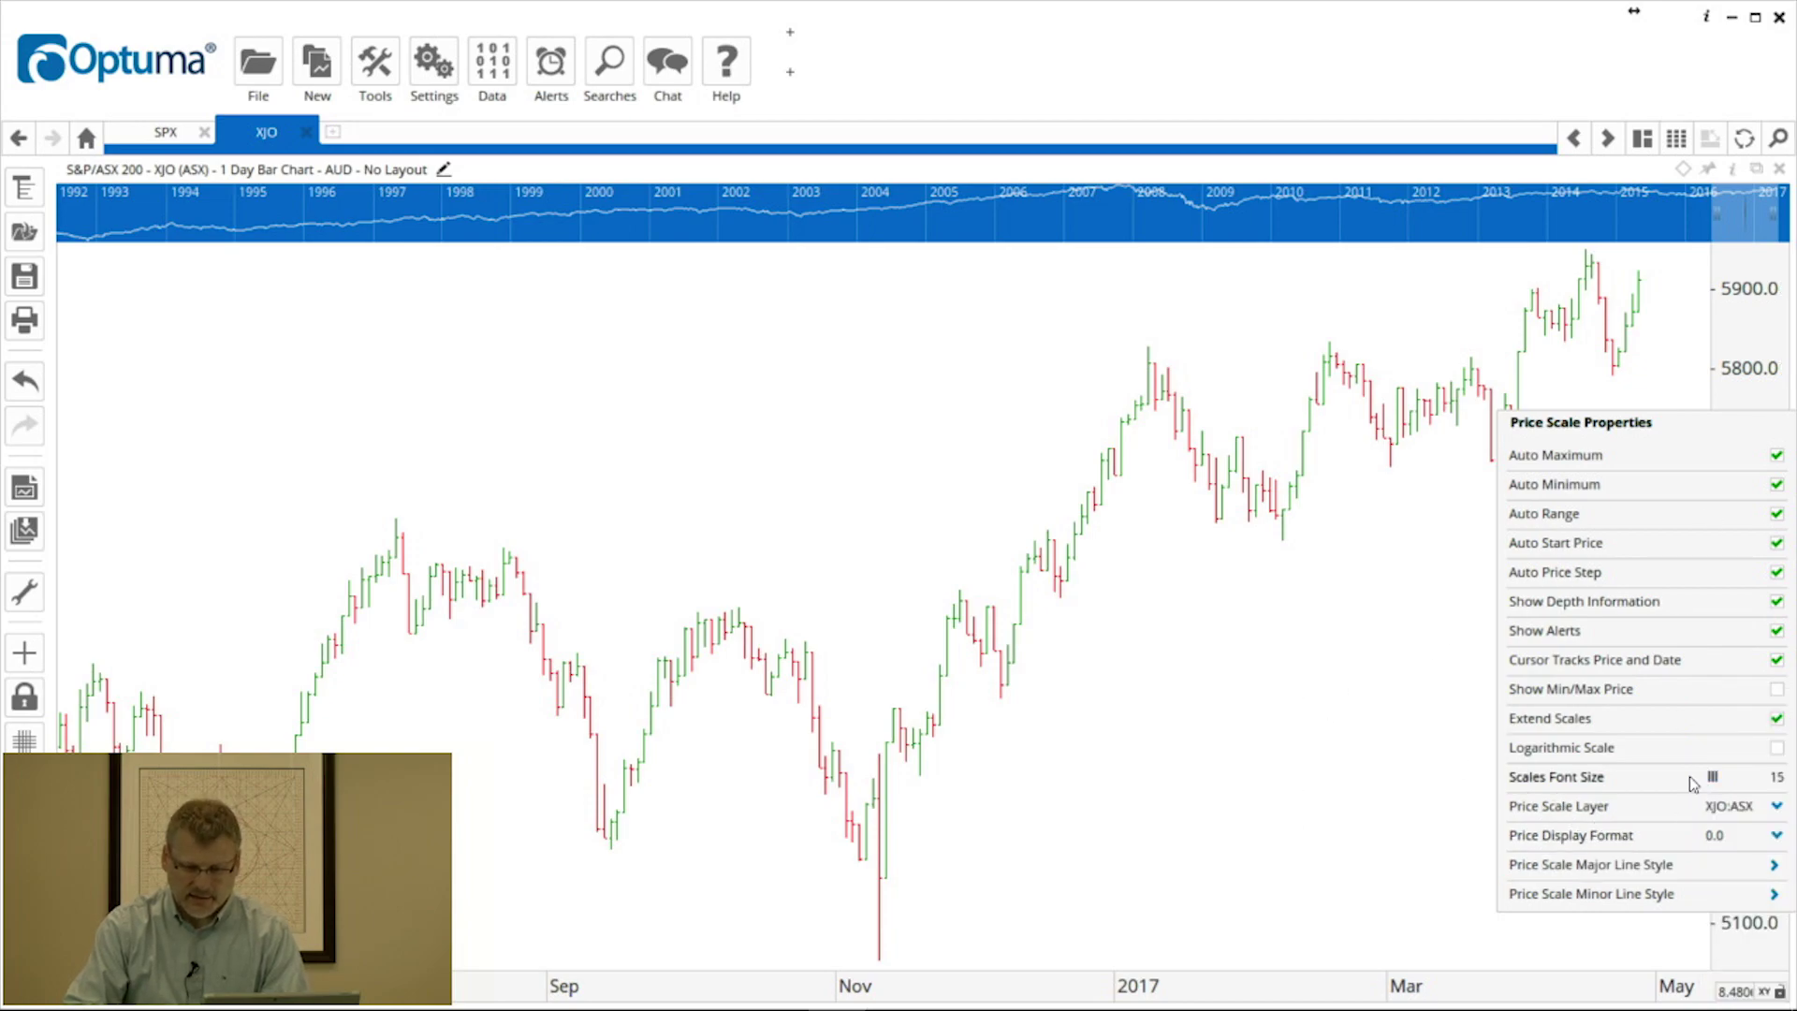
{"action": "left_click", "coordinate": [1299, 714]}
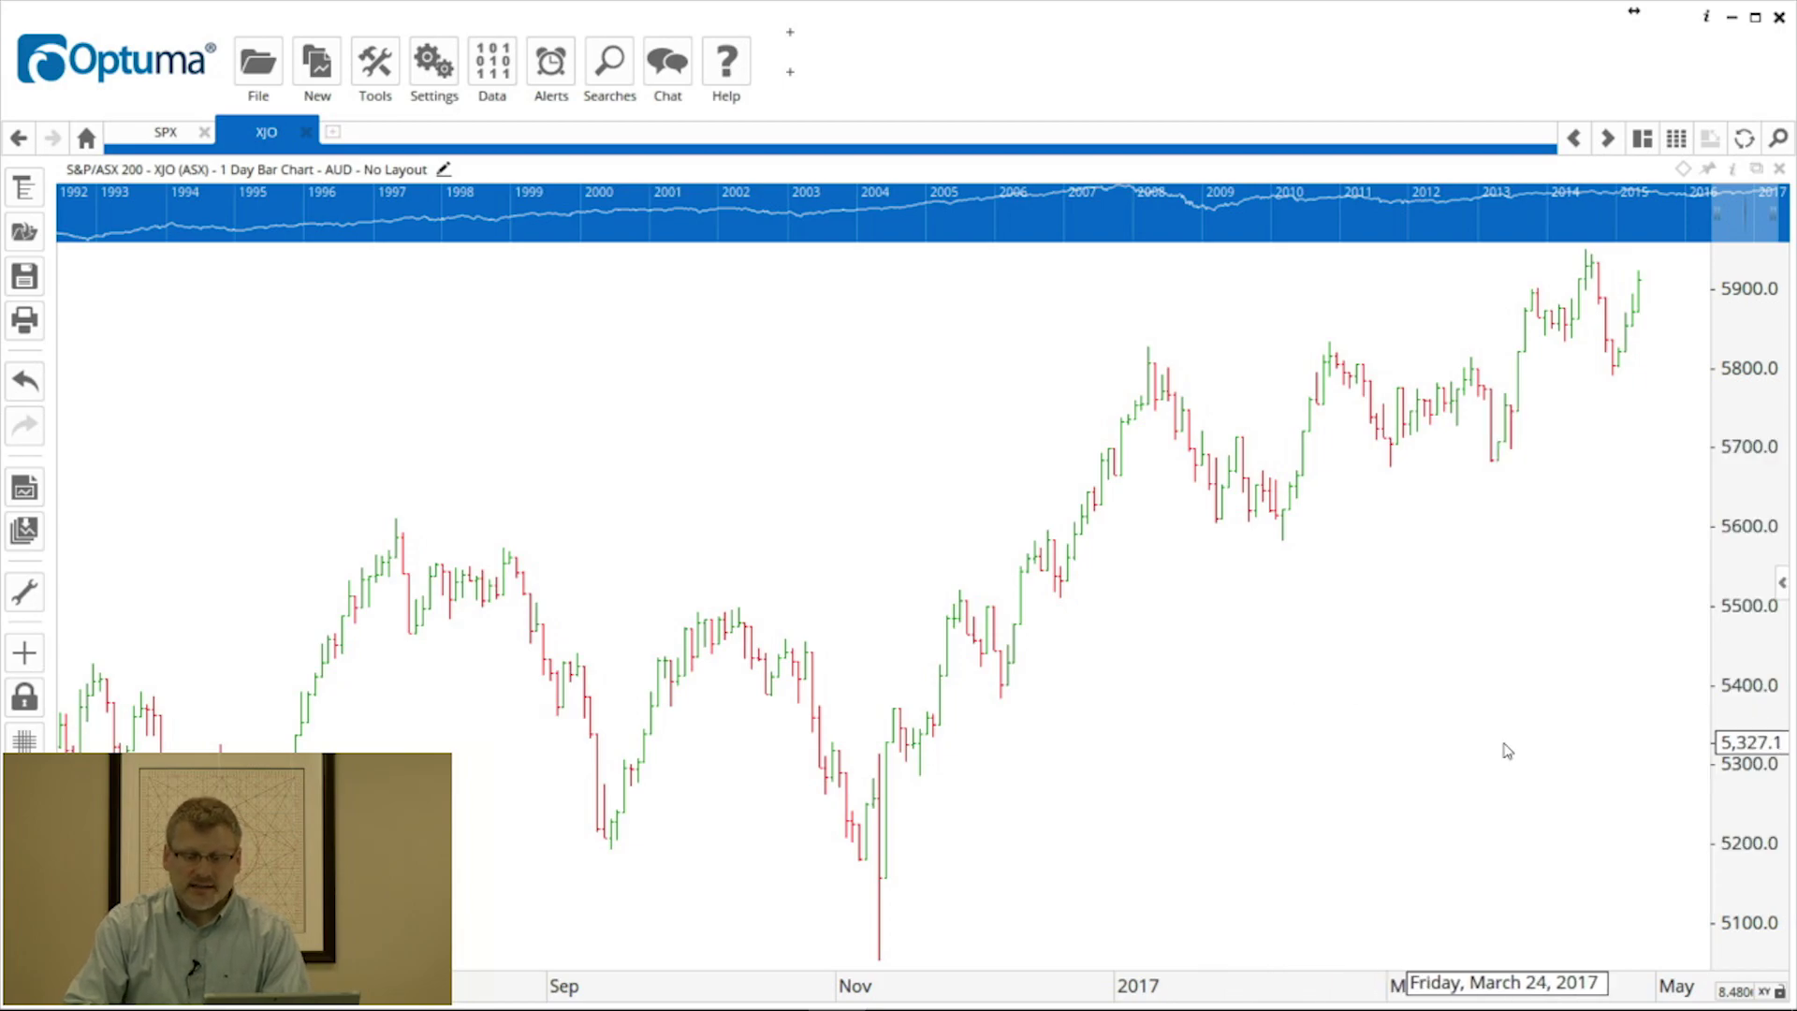
{"action": "scroll", "coordinate": [1539, 731], "scroll_direction": "down", "scroll_amount": 1}
{"action": "scroll", "coordinate": [1538, 732], "scroll_direction": "up", "scroll_amount": 1}
{"action": "scroll", "coordinate": [1539, 732], "scroll_direction": "down", "scroll_amount": 1}
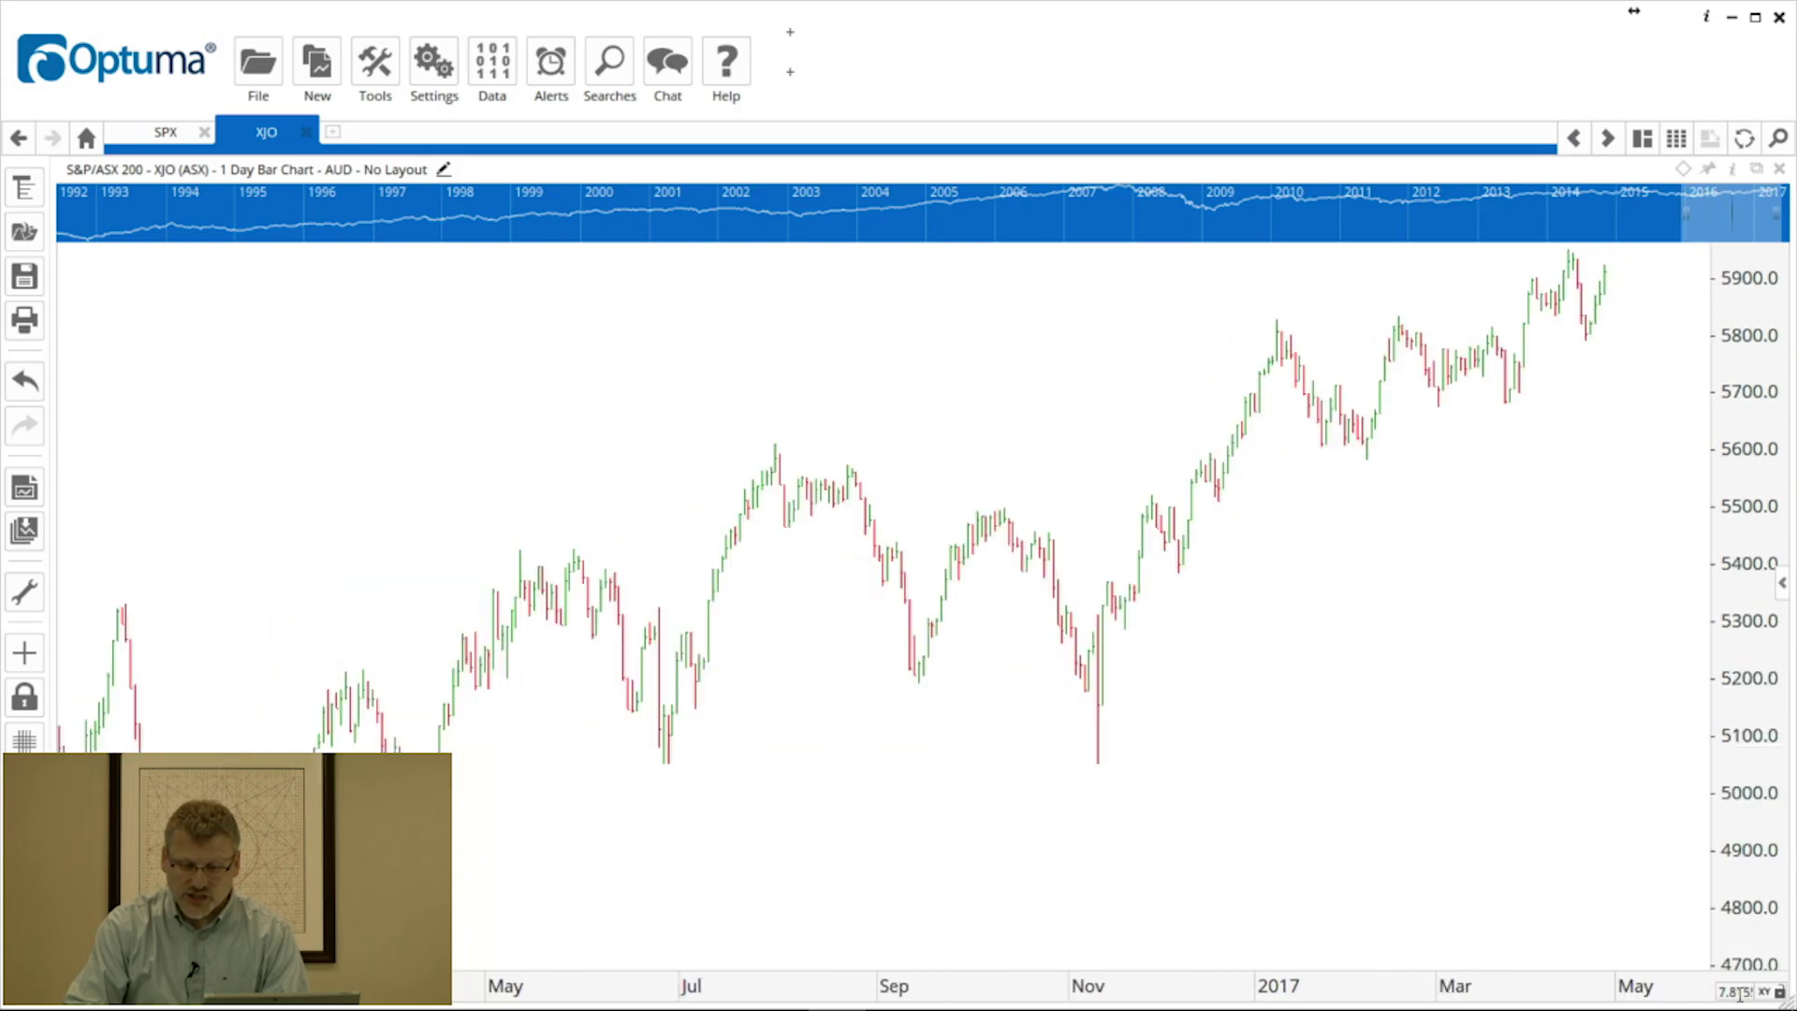
{"action": "scroll", "coordinate": [1641, 823], "scroll_direction": "up", "scroll_amount": 2}
{"action": "scroll", "coordinate": [1645, 816], "scroll_direction": "down", "scroll_amount": 1}
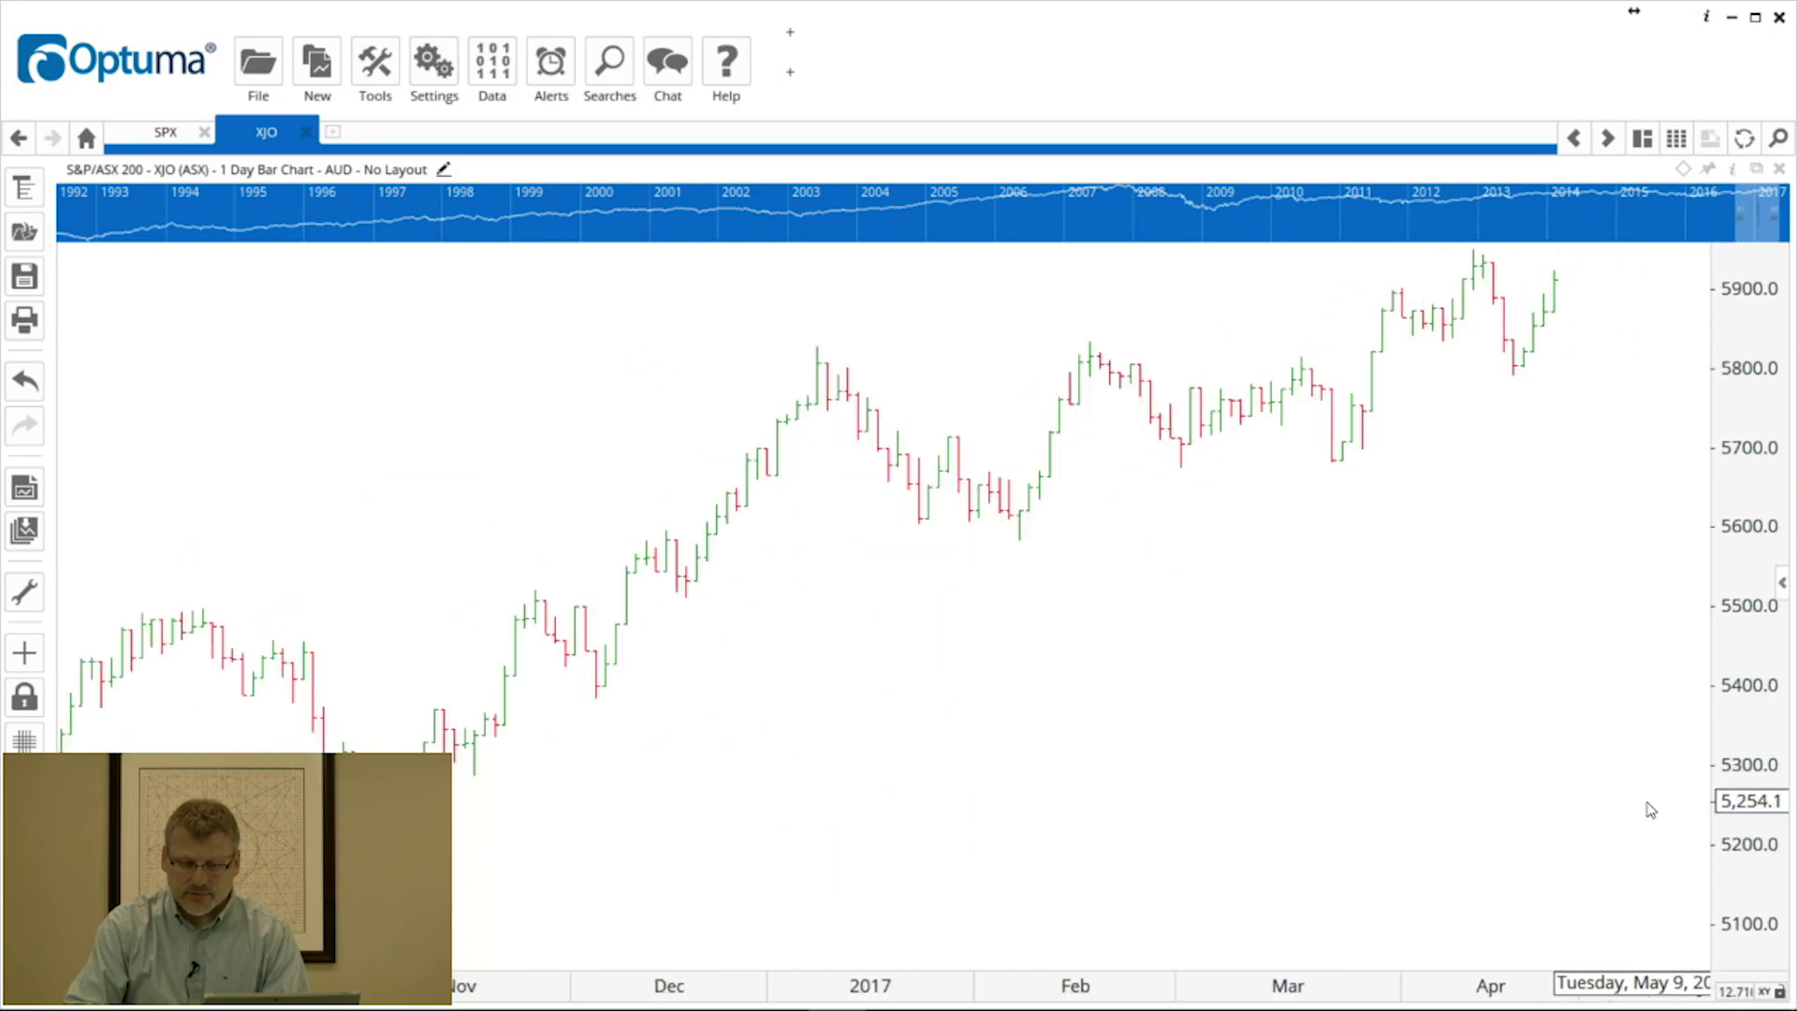
{"action": "scroll", "coordinate": [1650, 810], "scroll_direction": "down", "scroll_amount": 1}
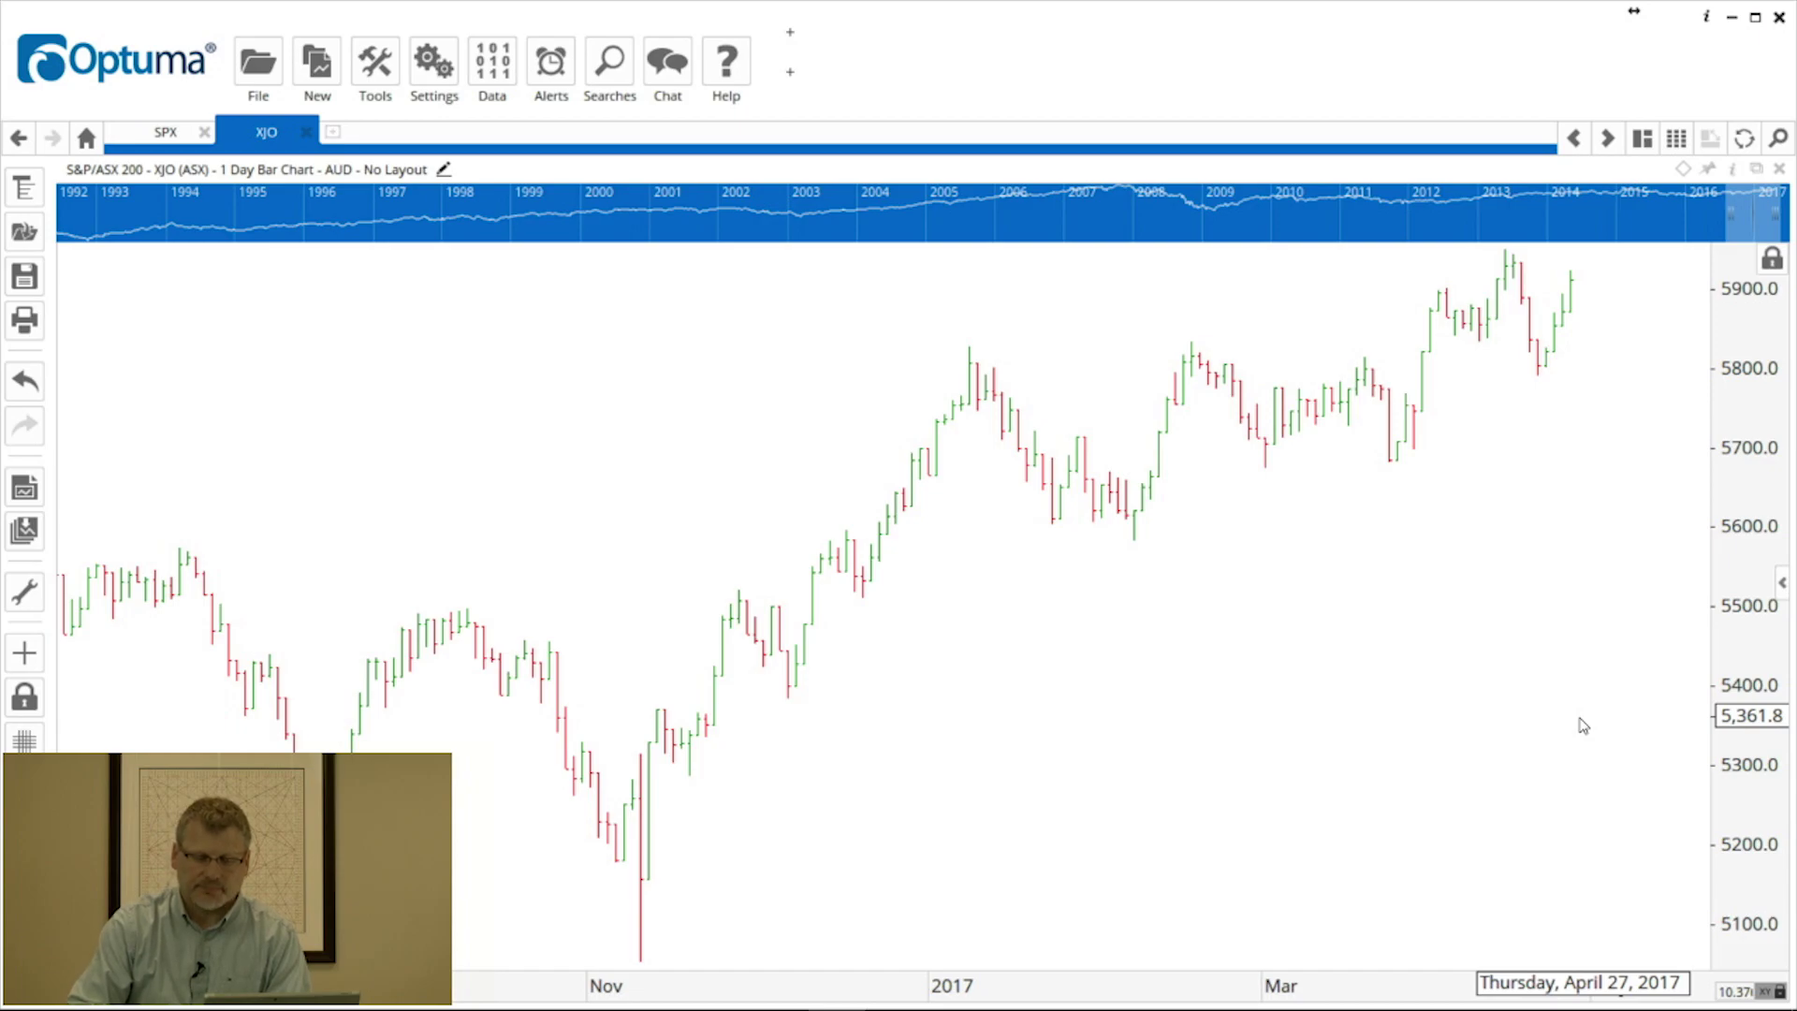
{"action": "scroll", "coordinate": [1583, 723], "scroll_direction": "down", "scroll_amount": 2}
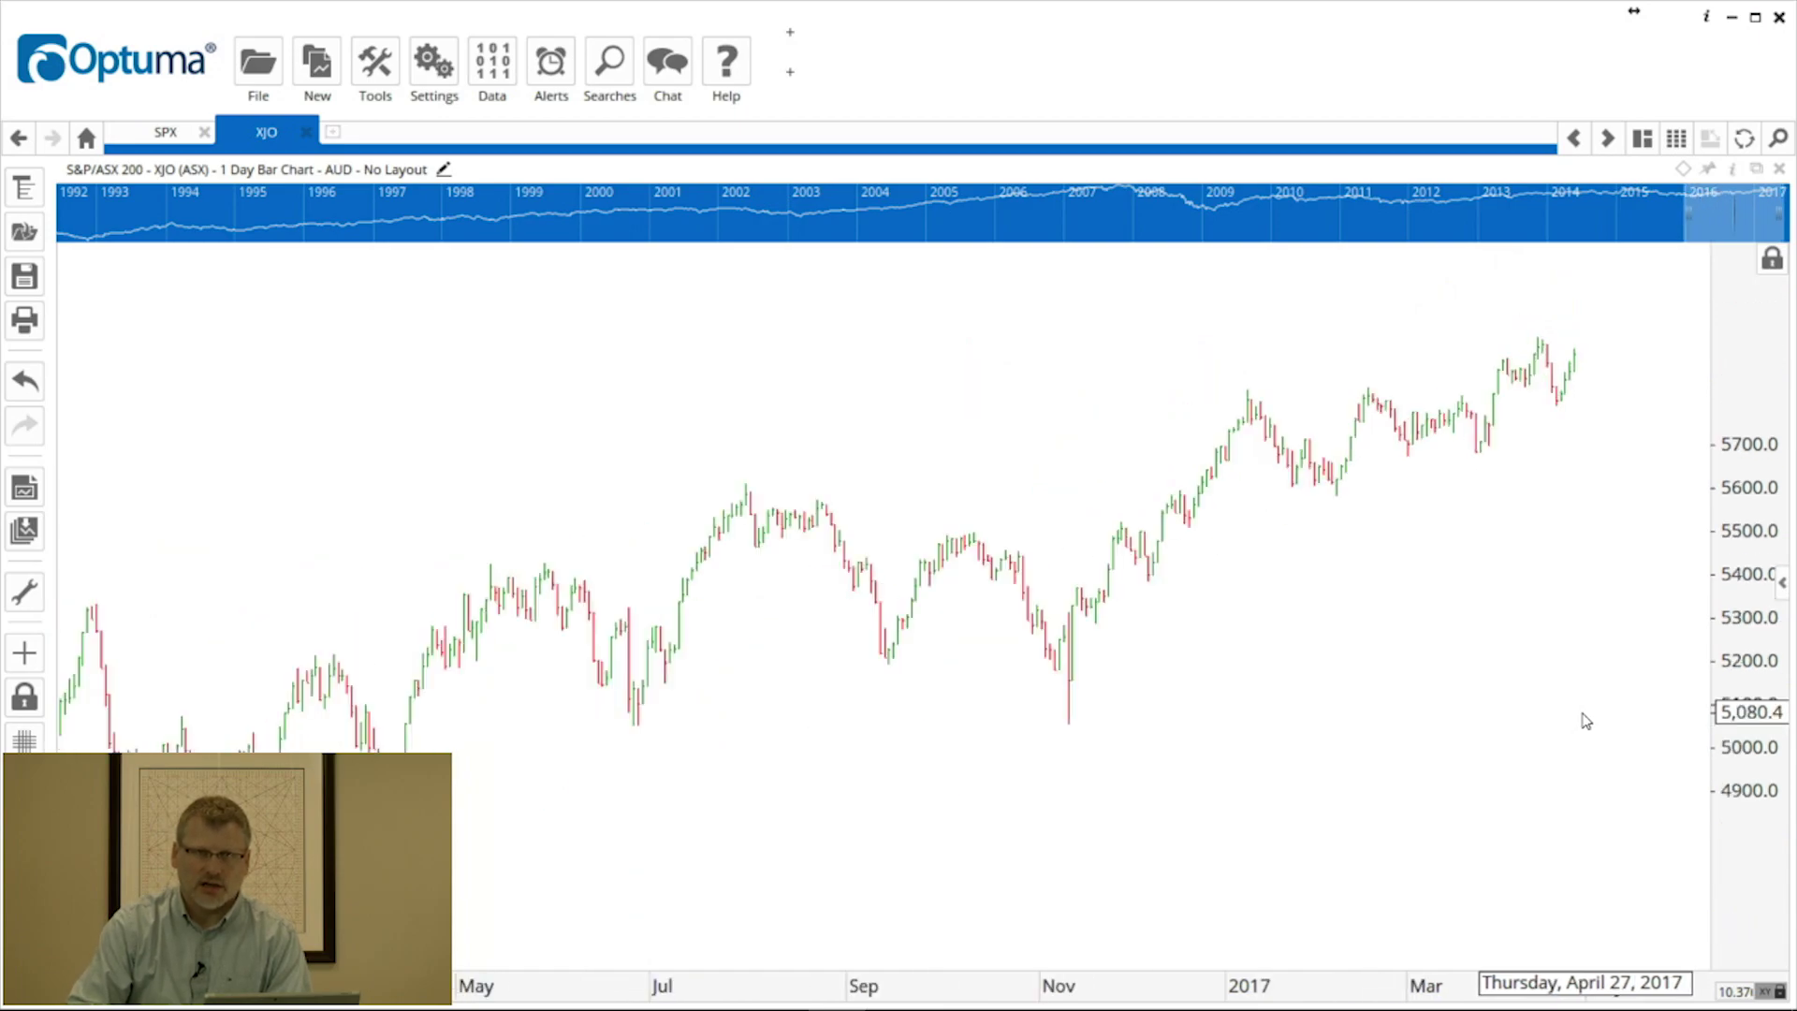
{"action": "scroll", "coordinate": [1583, 721], "scroll_direction": "up", "scroll_amount": 3}
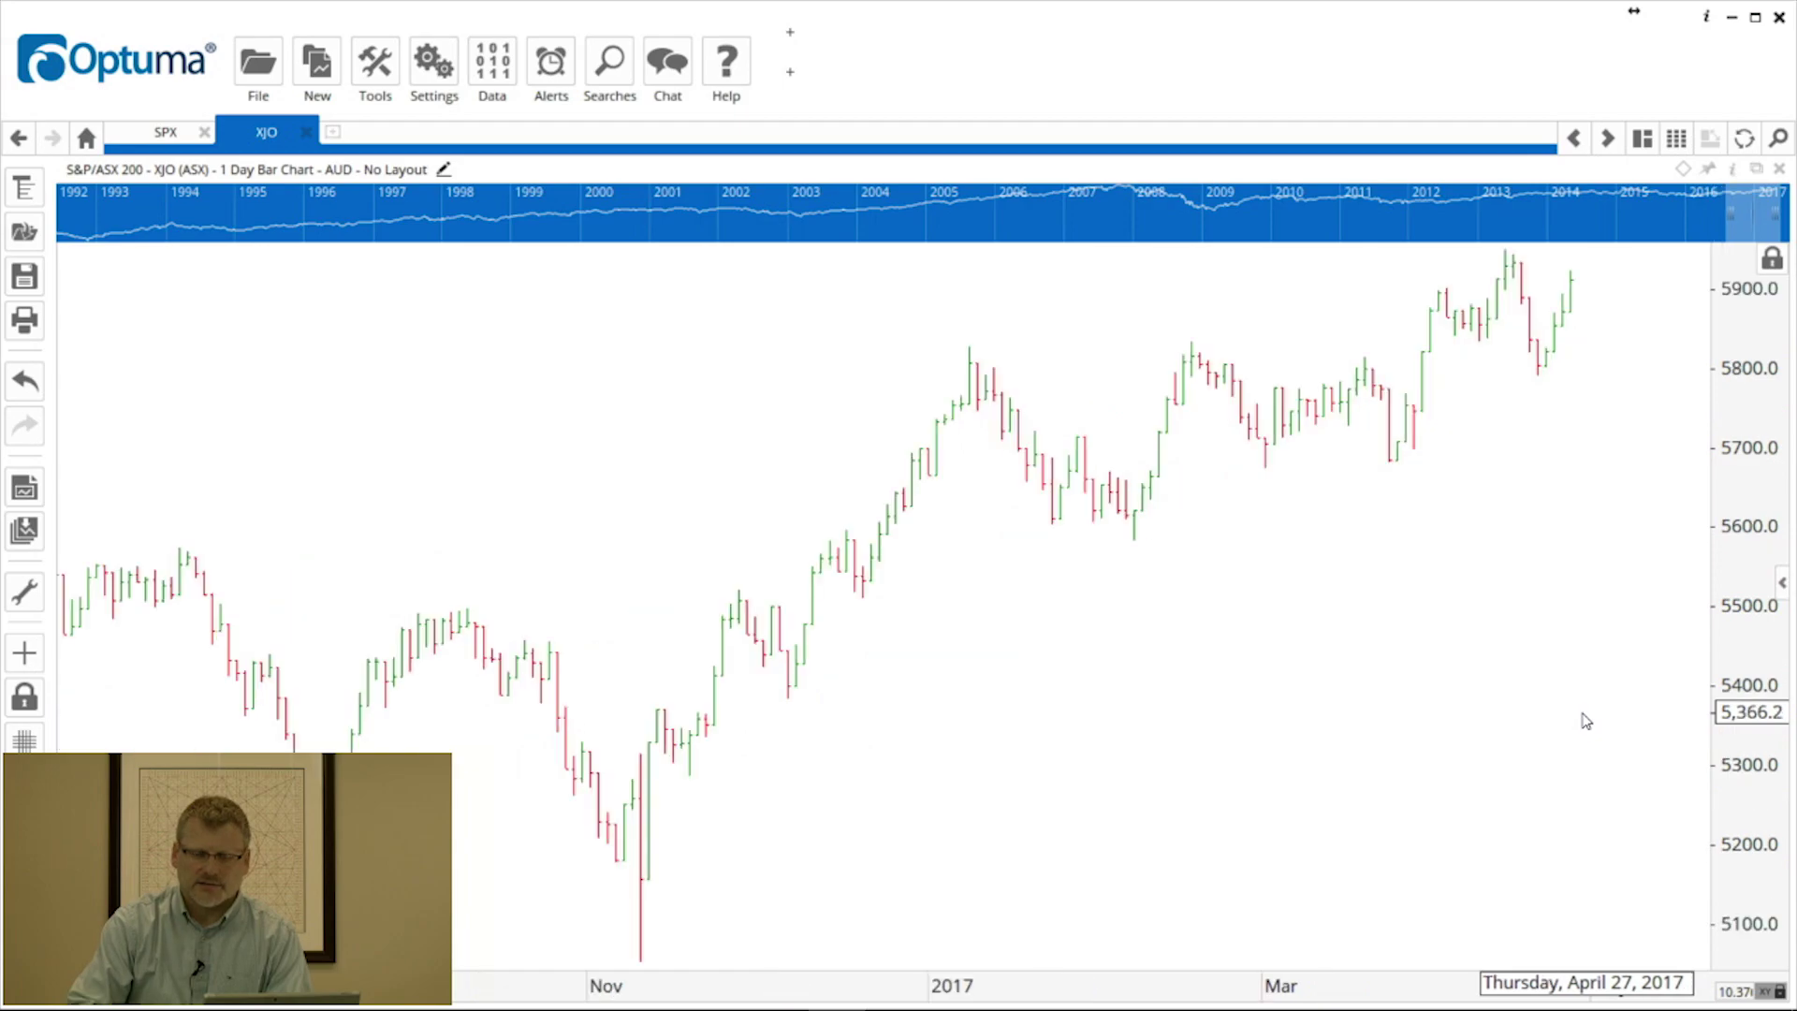